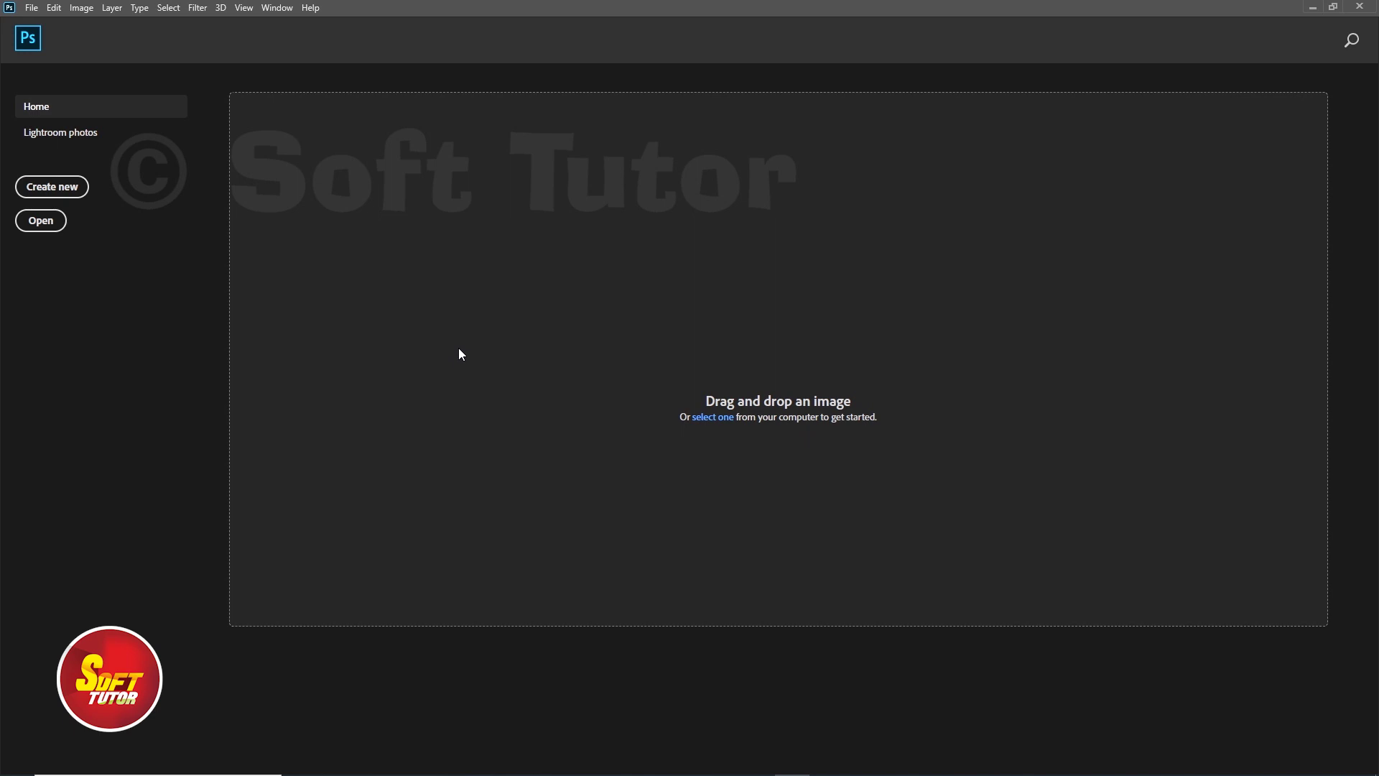
- Set up a new white-background document, 55 × 100 mm at 300 ppi
left_click(58, 193)
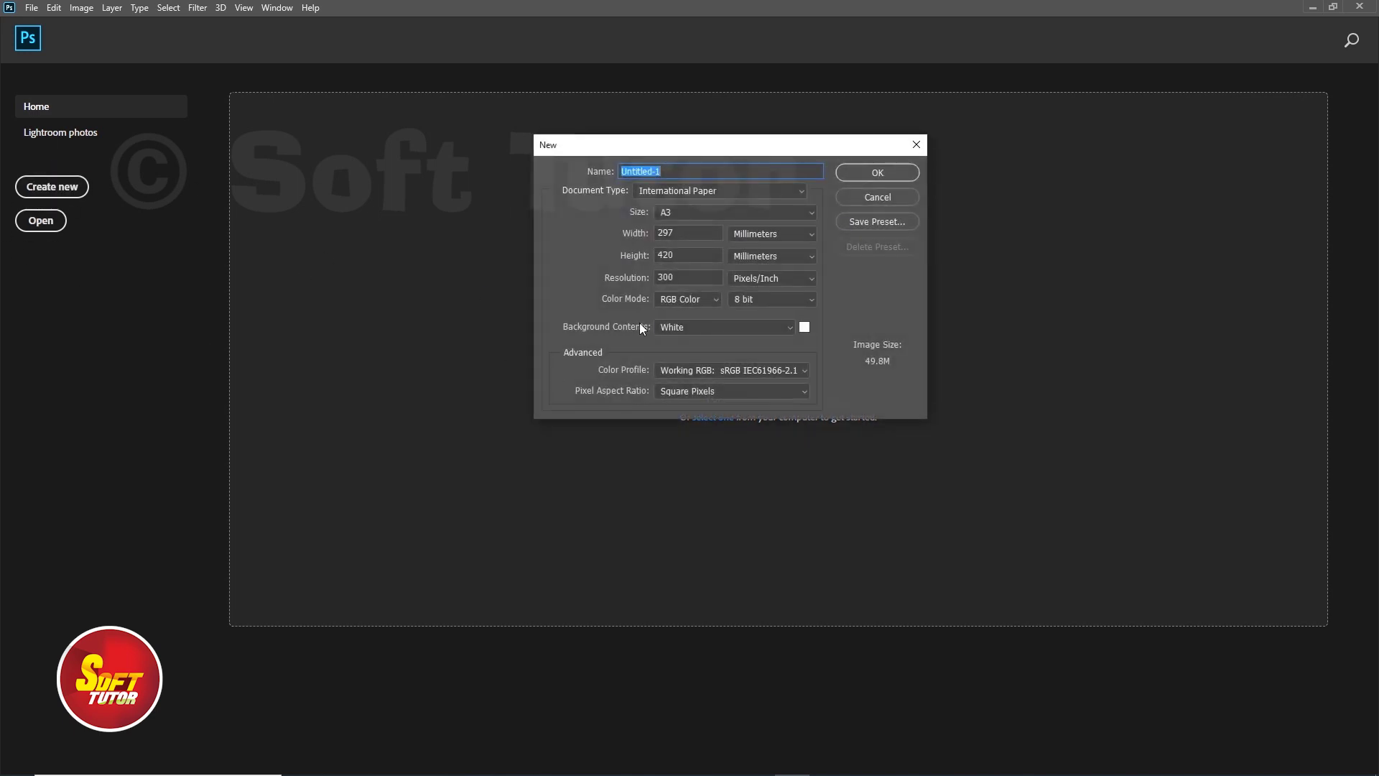
left_click_drag(702, 147, 715, 155)
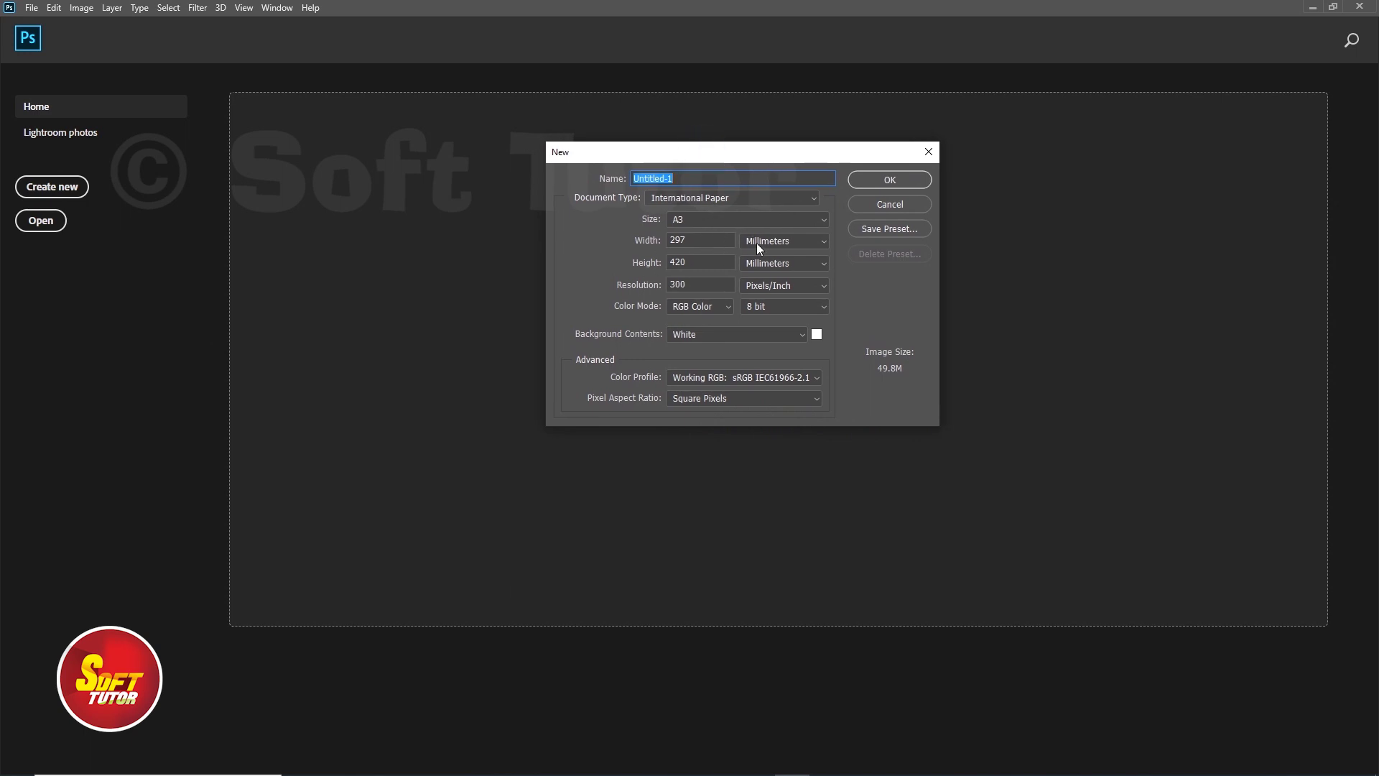
left_click(786, 240)
left_click(786, 239)
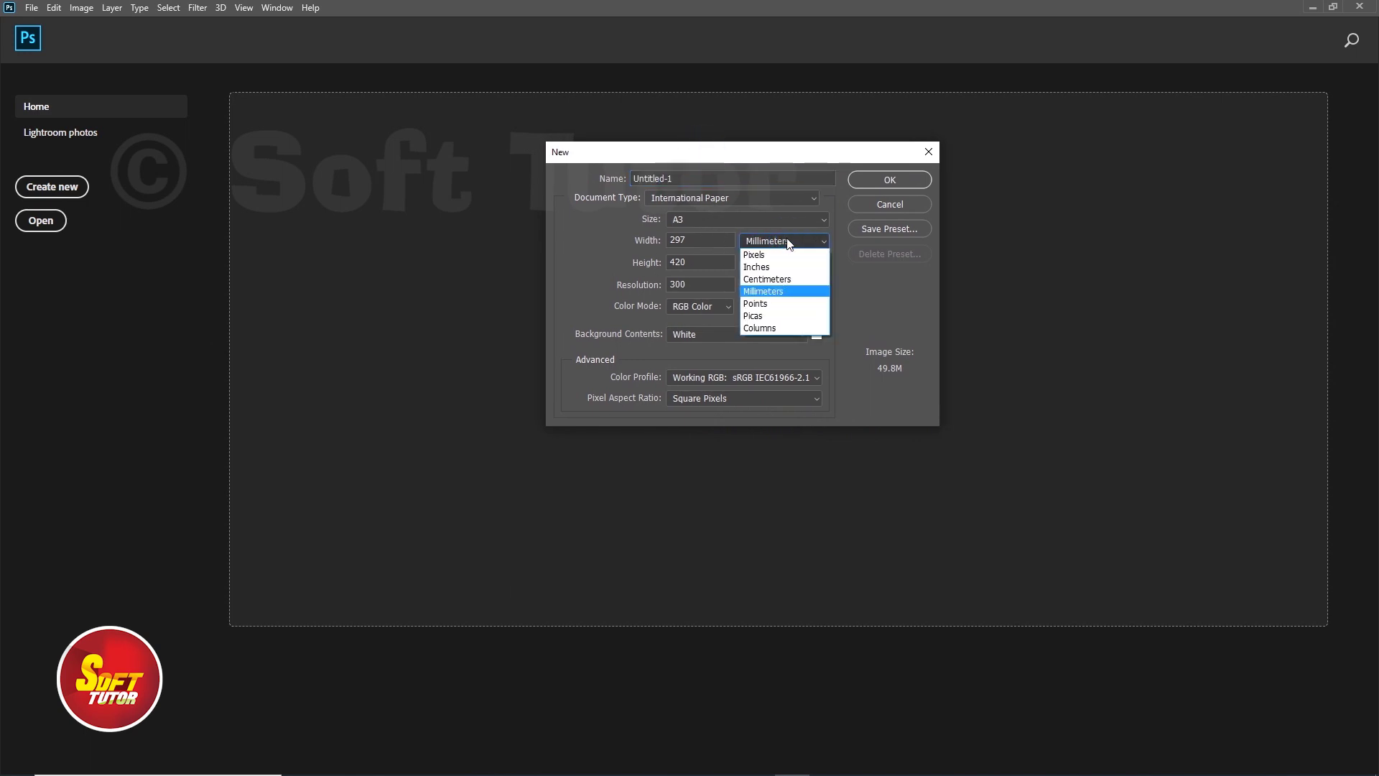
left_click(786, 237)
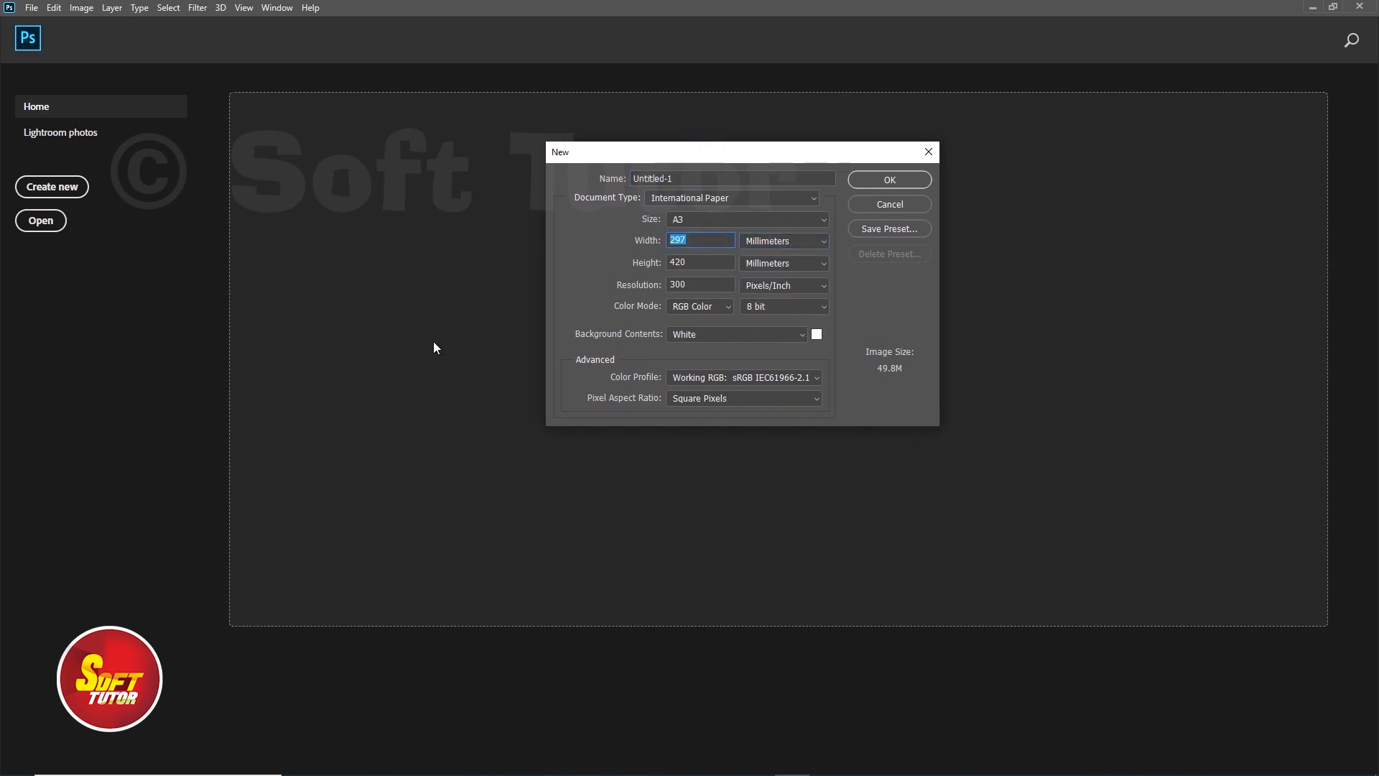
type("55")
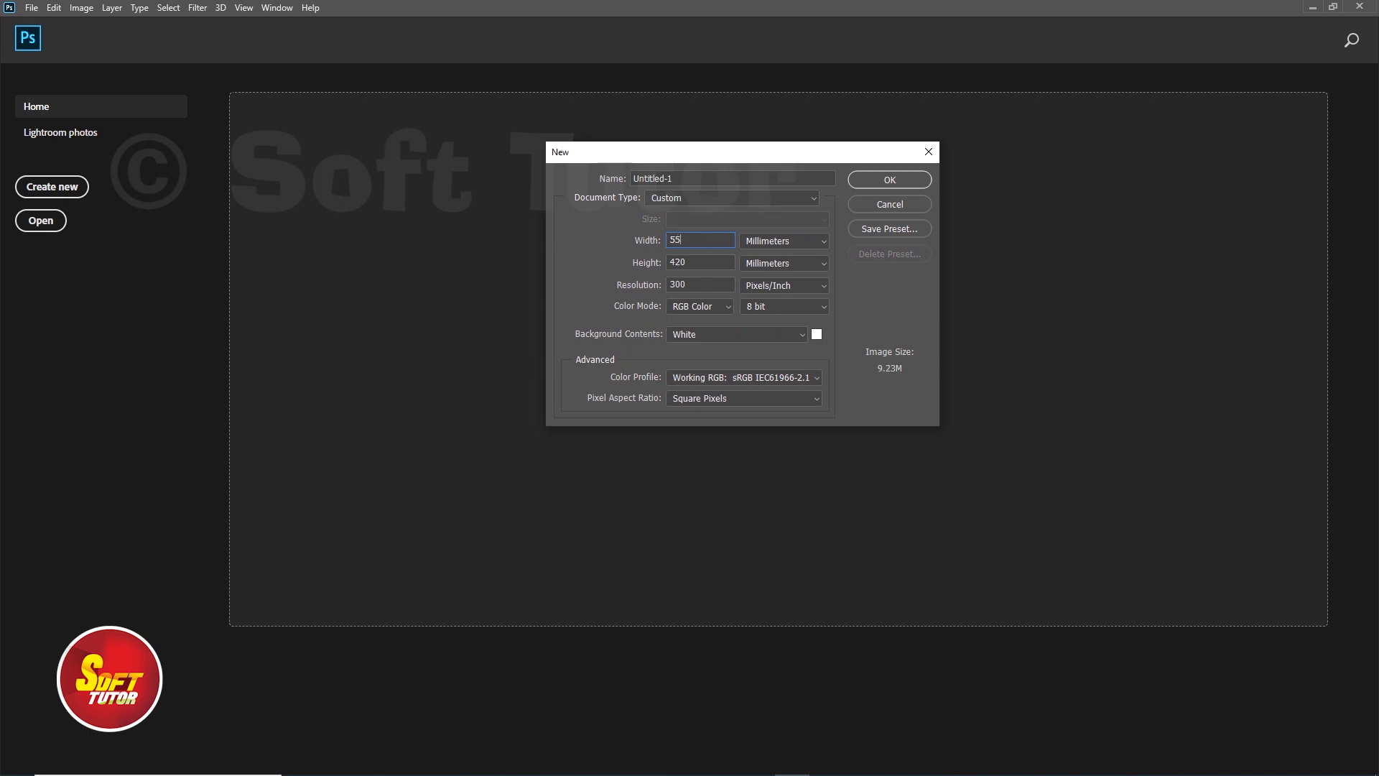
type("100")
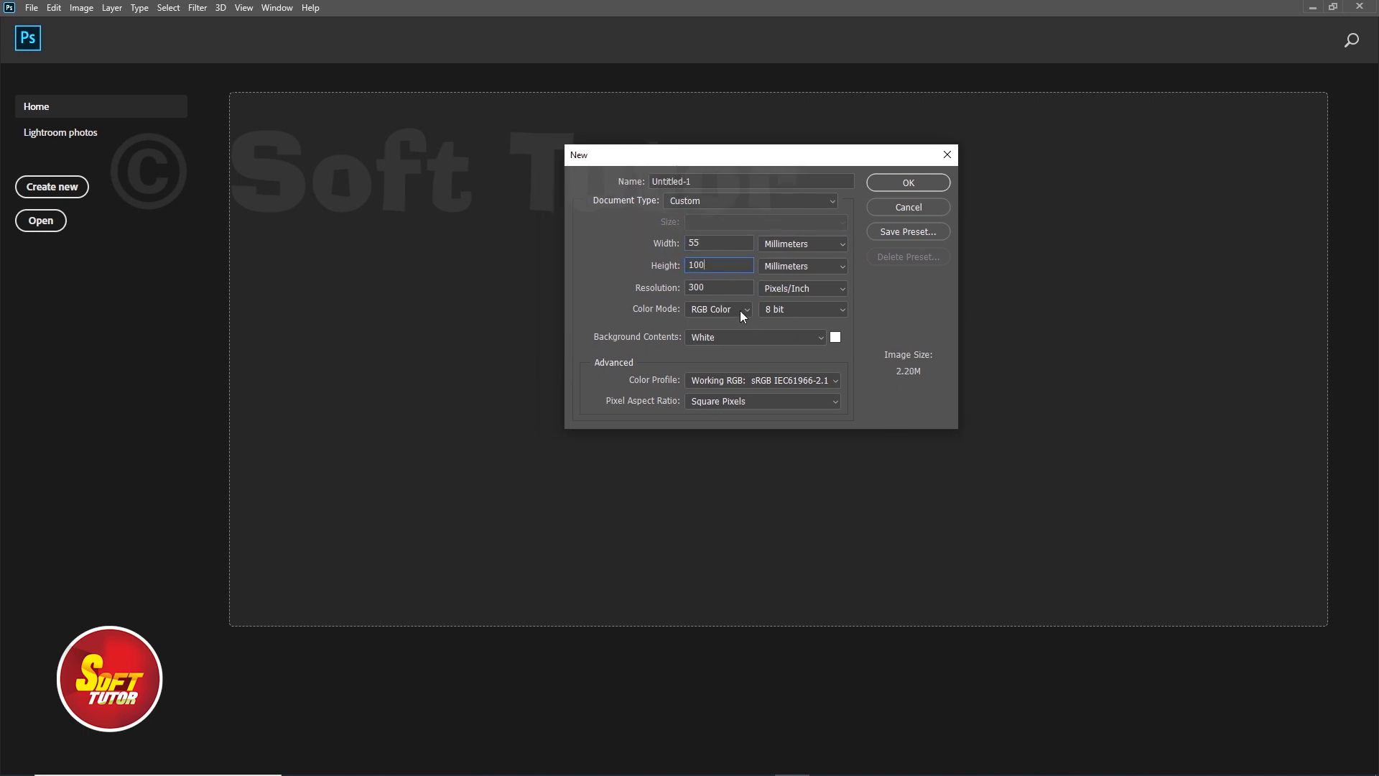
left_click_drag(735, 163, 740, 169)
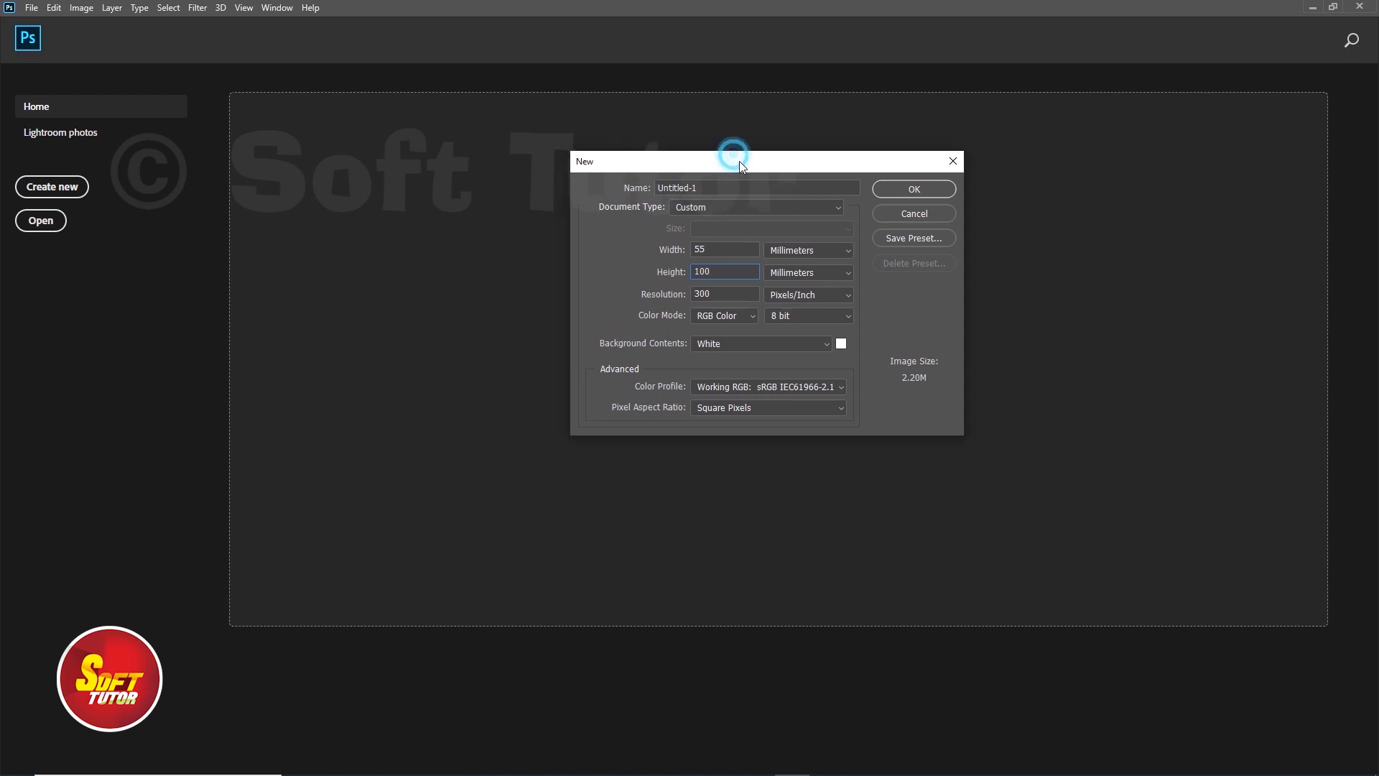
double_click(735, 294)
left_click_drag(782, 165, 775, 172)
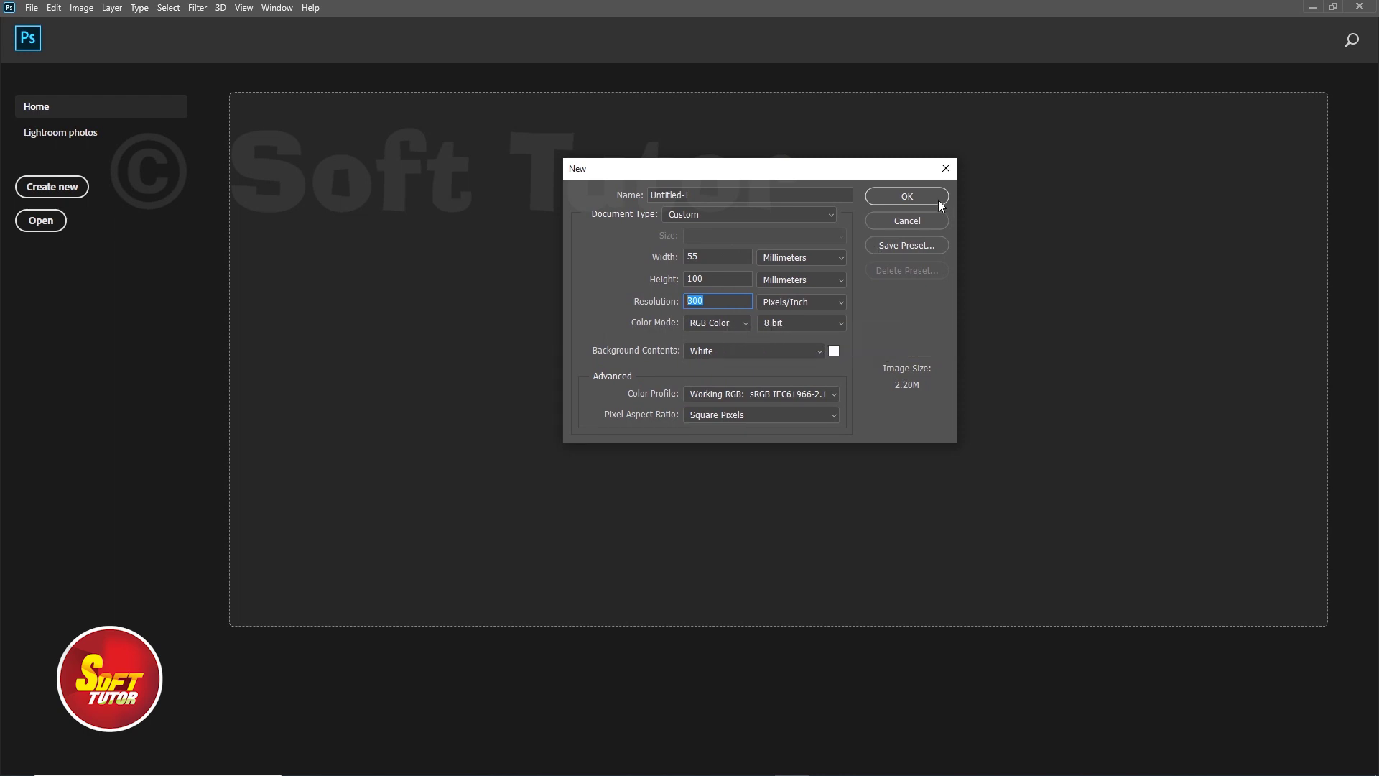
left_click(908, 196)
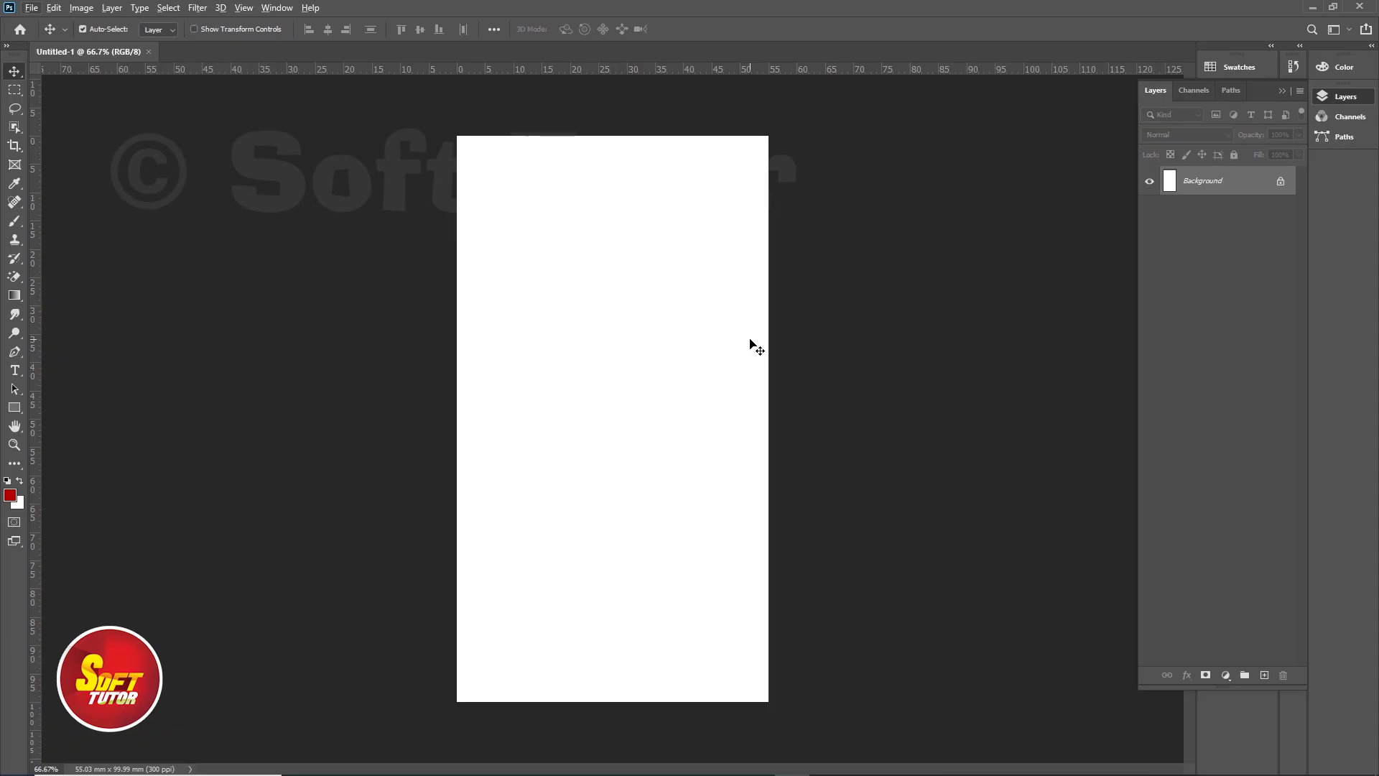
- Copy the label lines from Notepad and paste them onto the Photoshop canvas
key("alt+Tab")
key("alt+Tab")
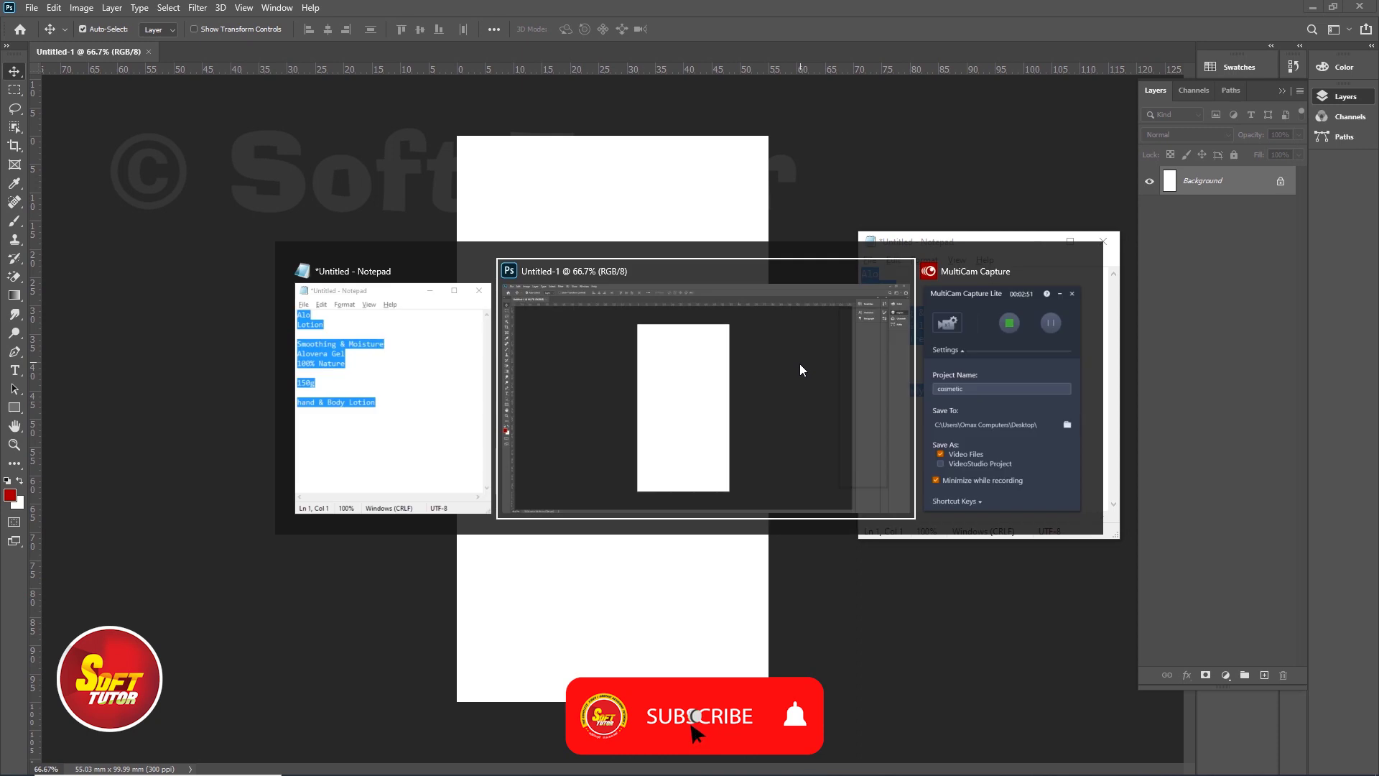
key("alt+Tab")
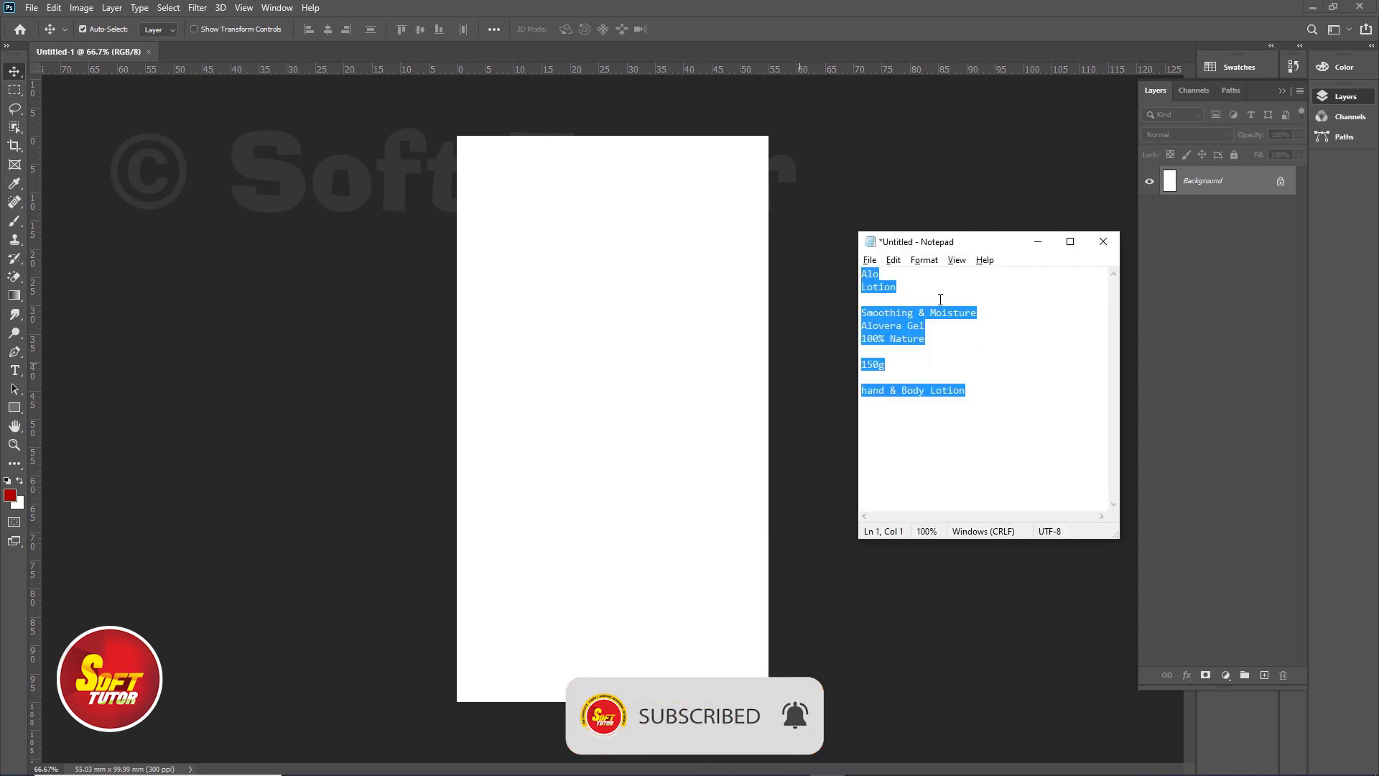
left_click(964, 369)
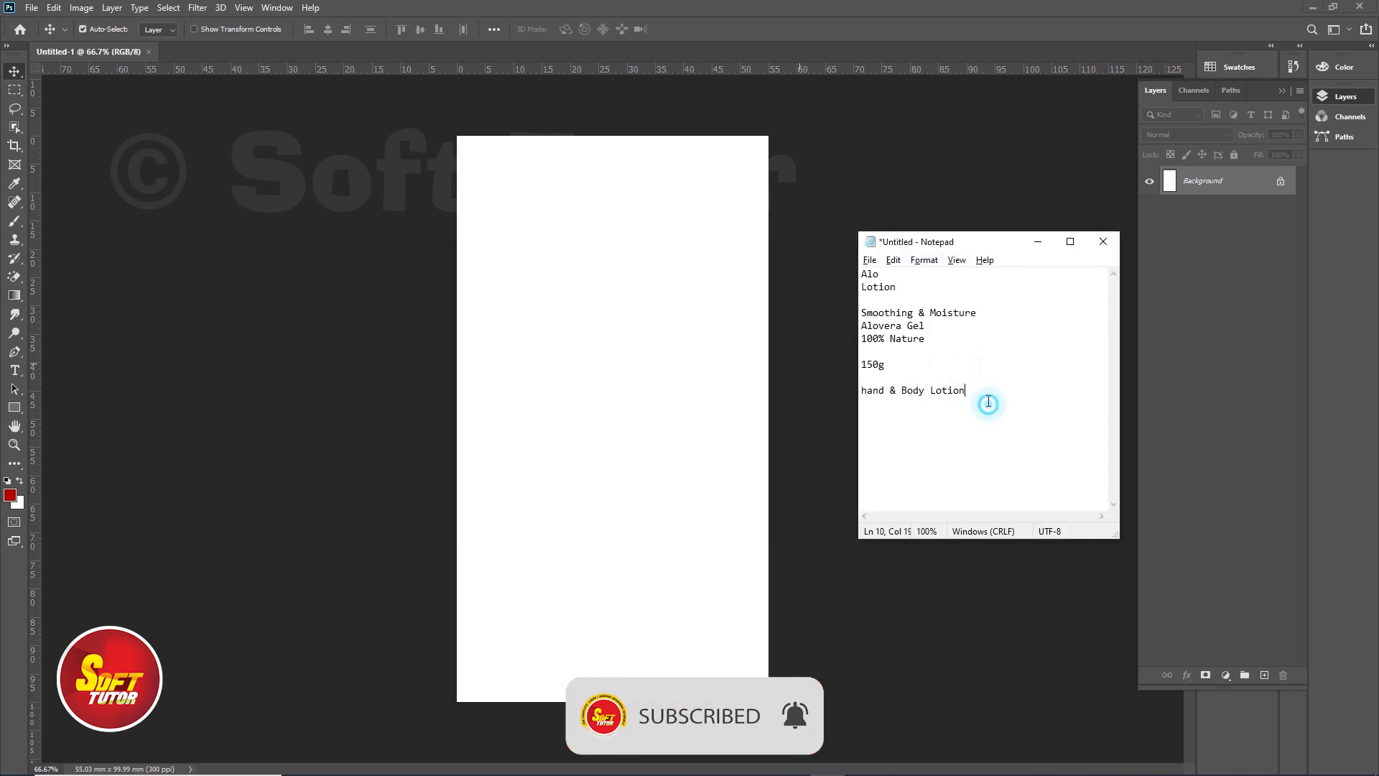
left_click_drag(989, 400, 845, 275)
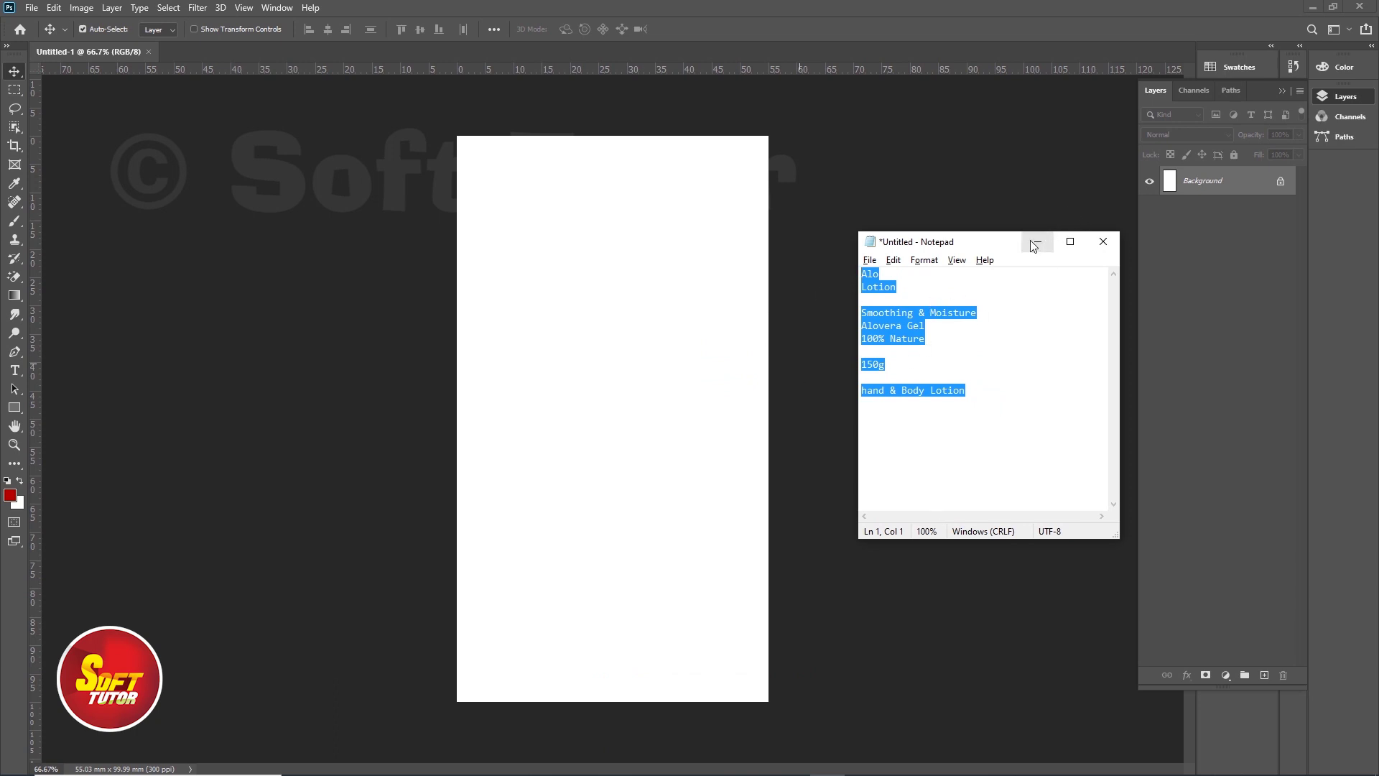
left_click_drag(1003, 243, 1020, 375)
left_click(599, 333)
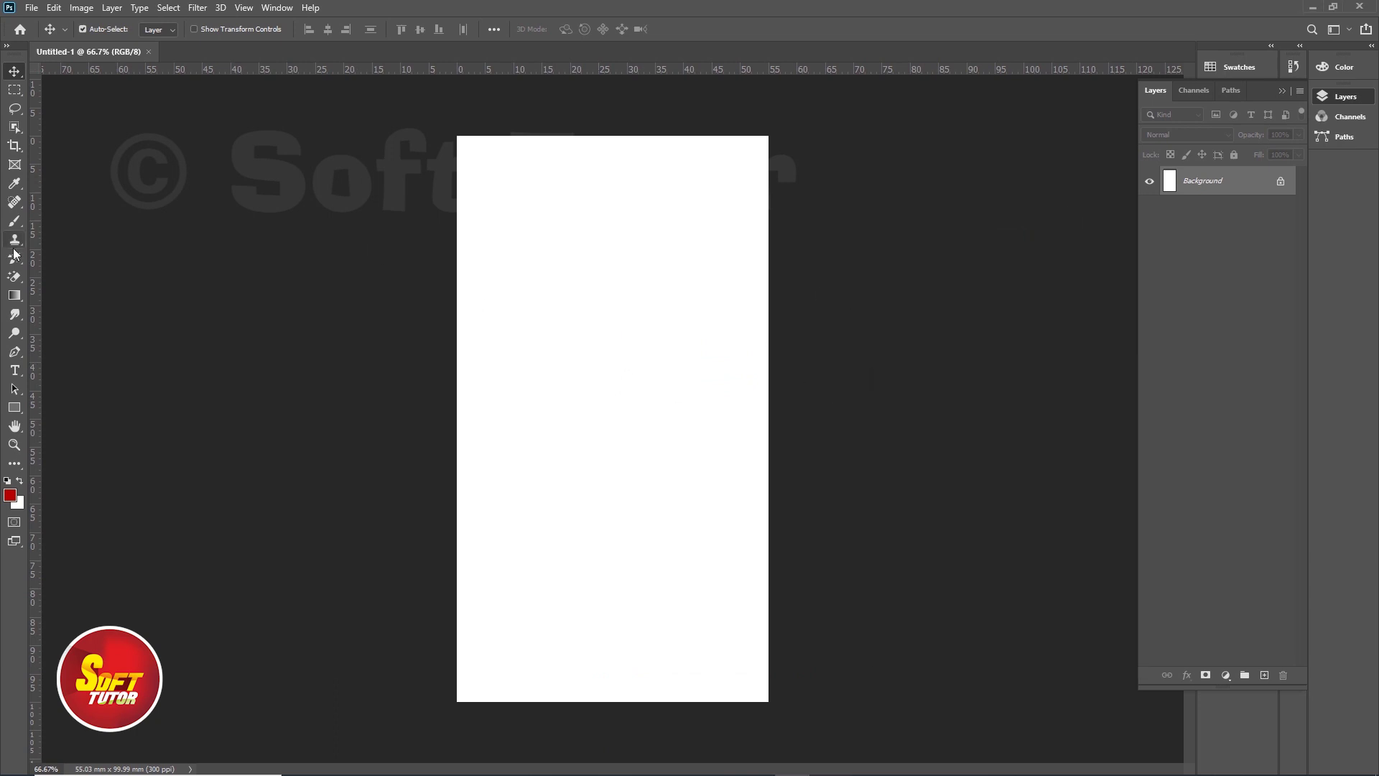
key("ctrl+v")
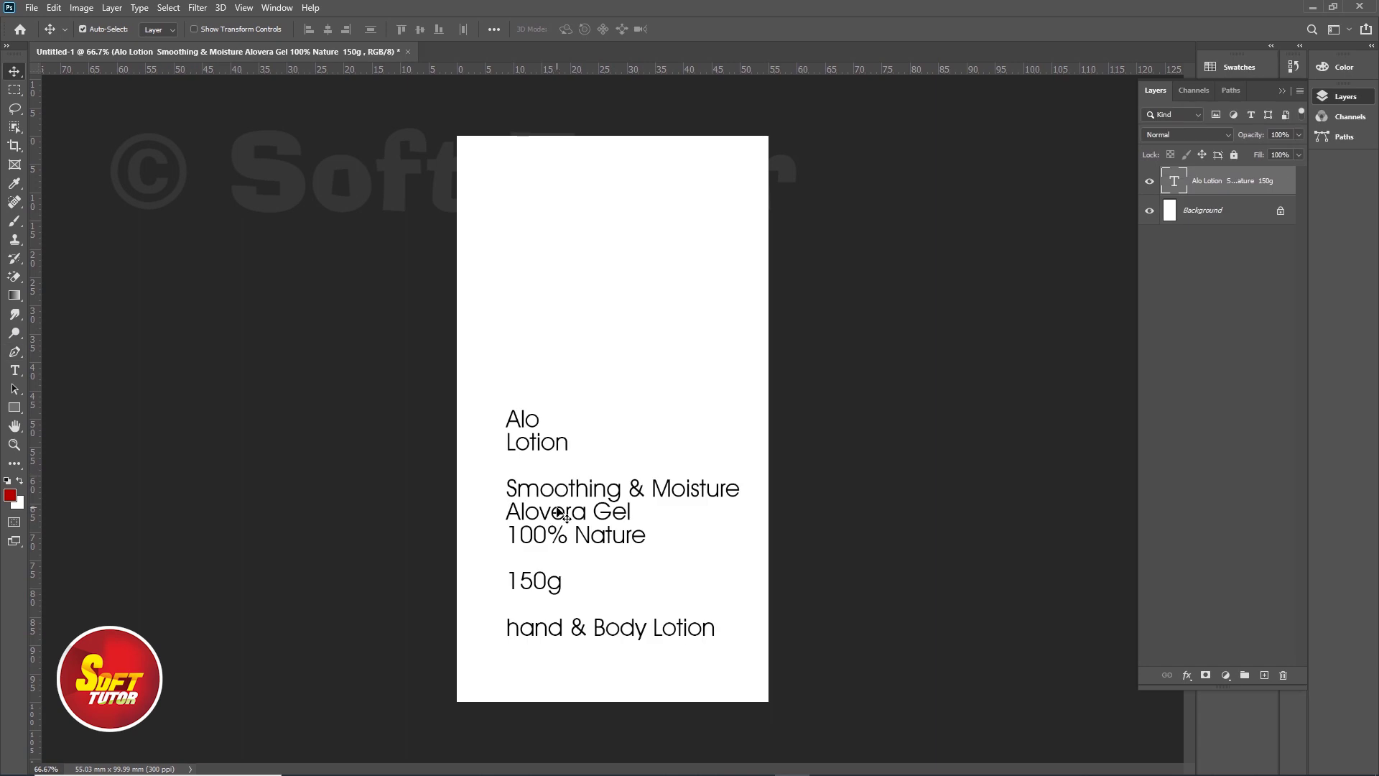
left_click_drag(598, 496, 604, 500)
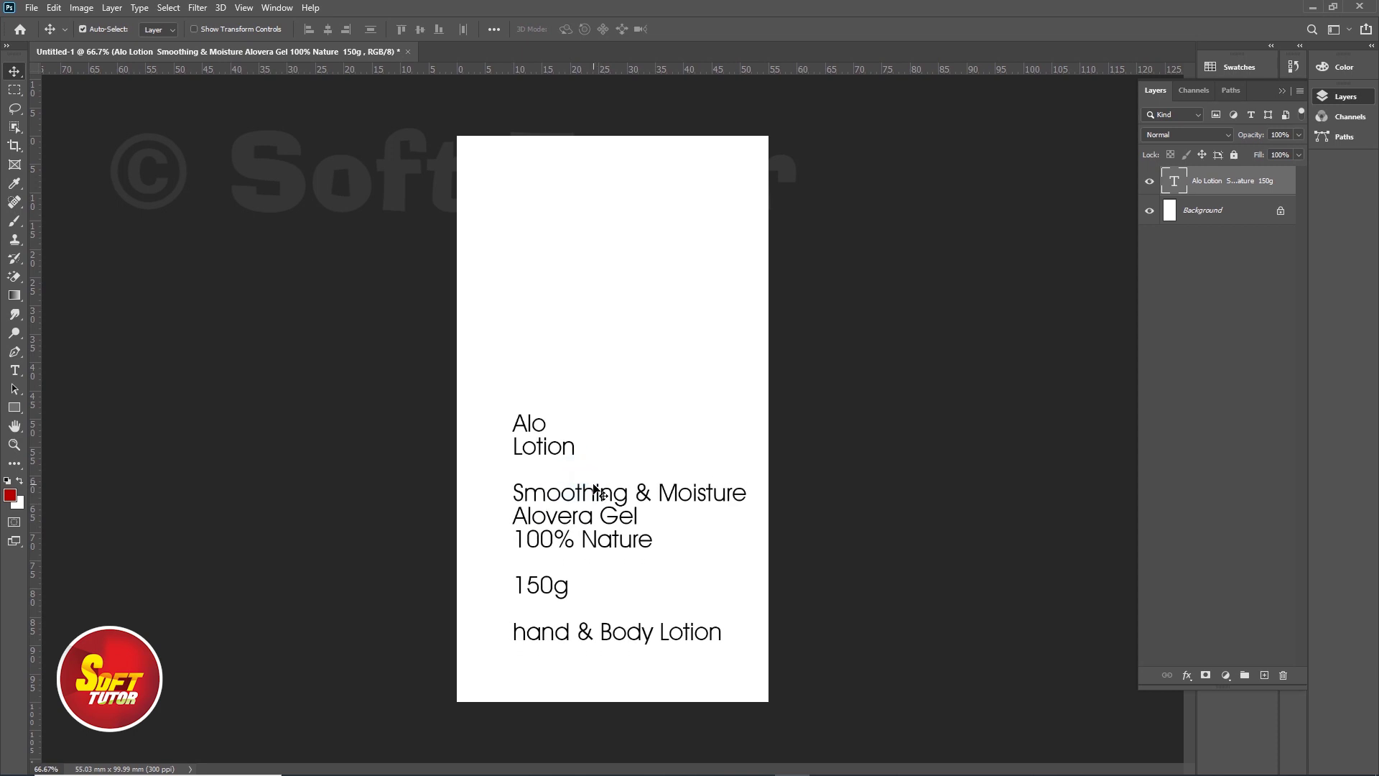
- Remove the 'Alo Lotion' lines from the top of the label text block
double_click(532, 425)
left_click_drag(511, 423, 578, 446)
key("ctrl+c")
key("BackSpace")
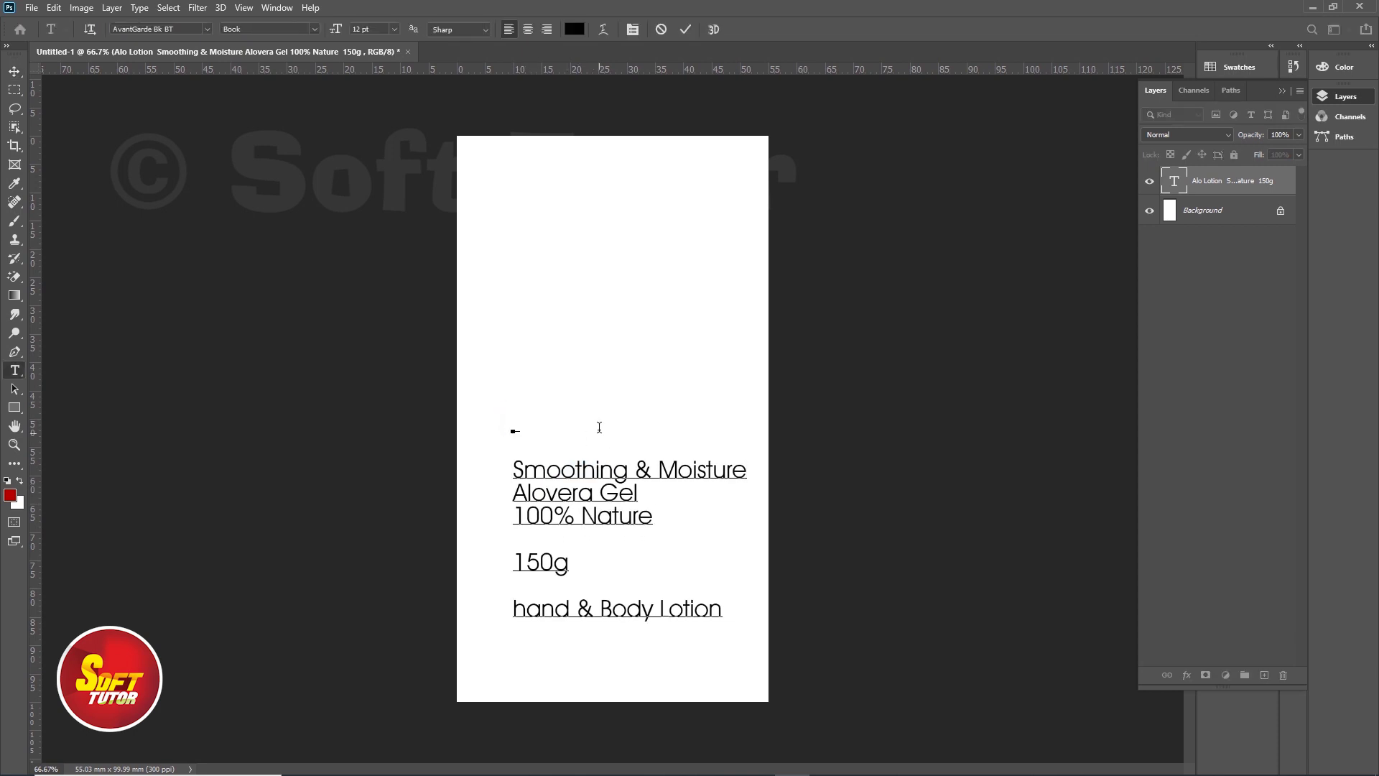
key("Delete")
key("Delete")
key("ctrl+Return")
- Make 'Lotion' its own text layer just above the description
left_click(541, 291)
key("ctrl+v")
key("BackSpace")
key("Delete")
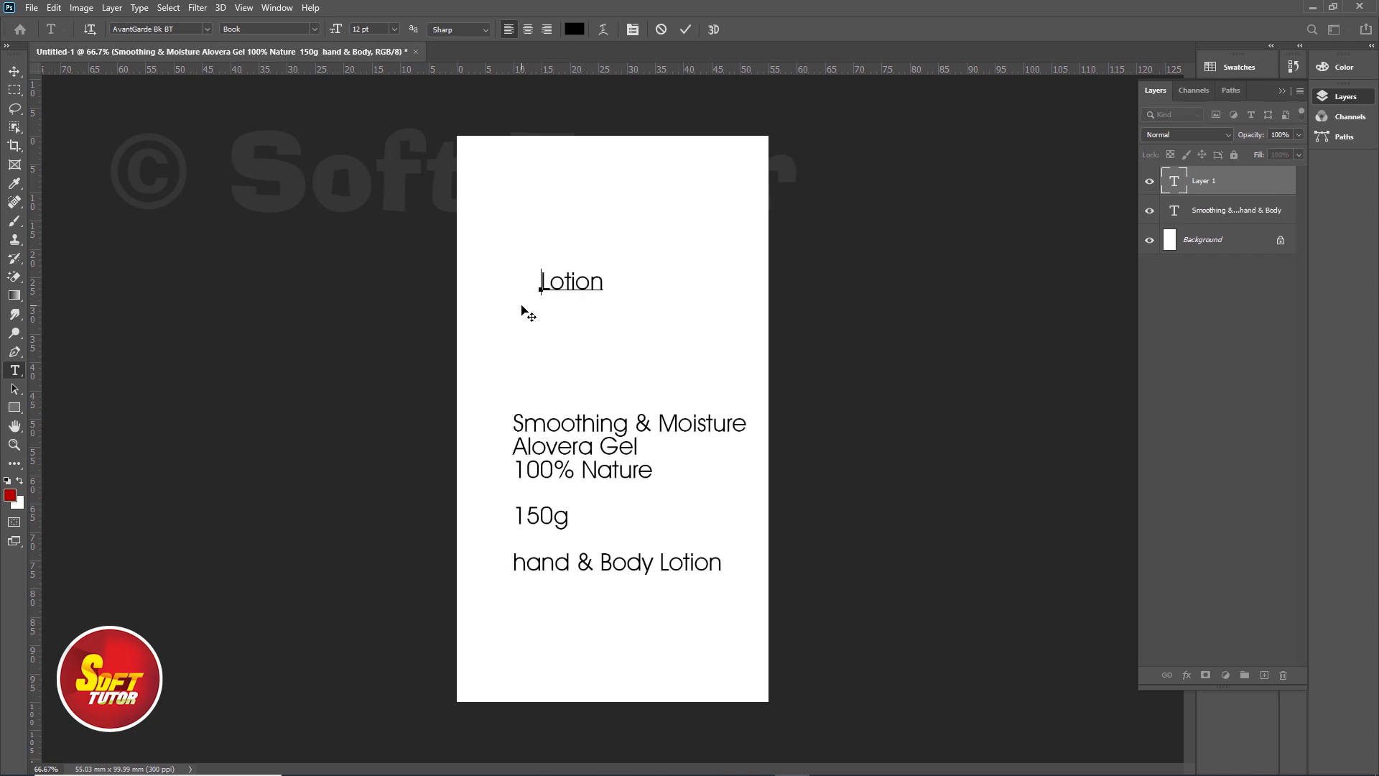
key("ctrl+Return")
key("v")
left_click_drag(584, 281, 600, 356)
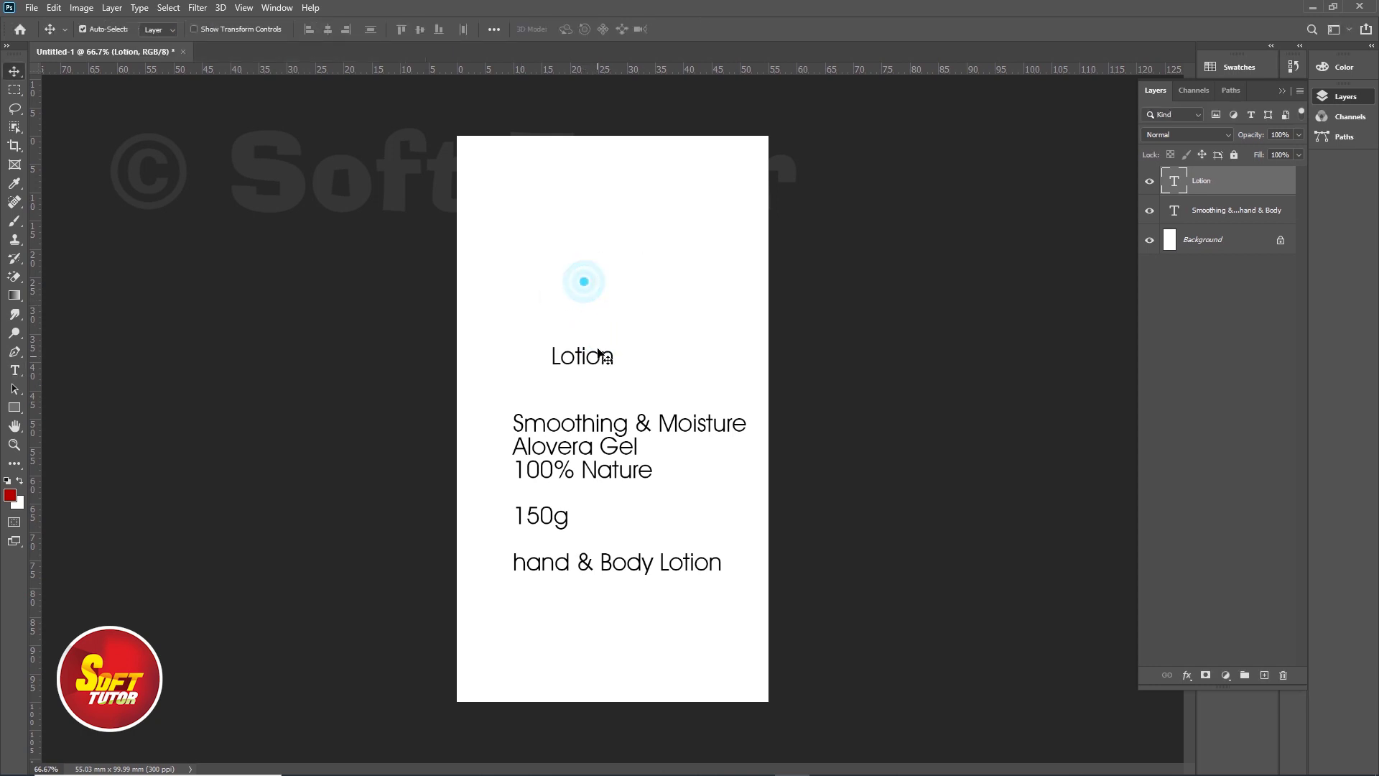
- Type 'Alo' as a new text layer near the top of the label
key("t")
left_click(538, 221)
type("Alo")
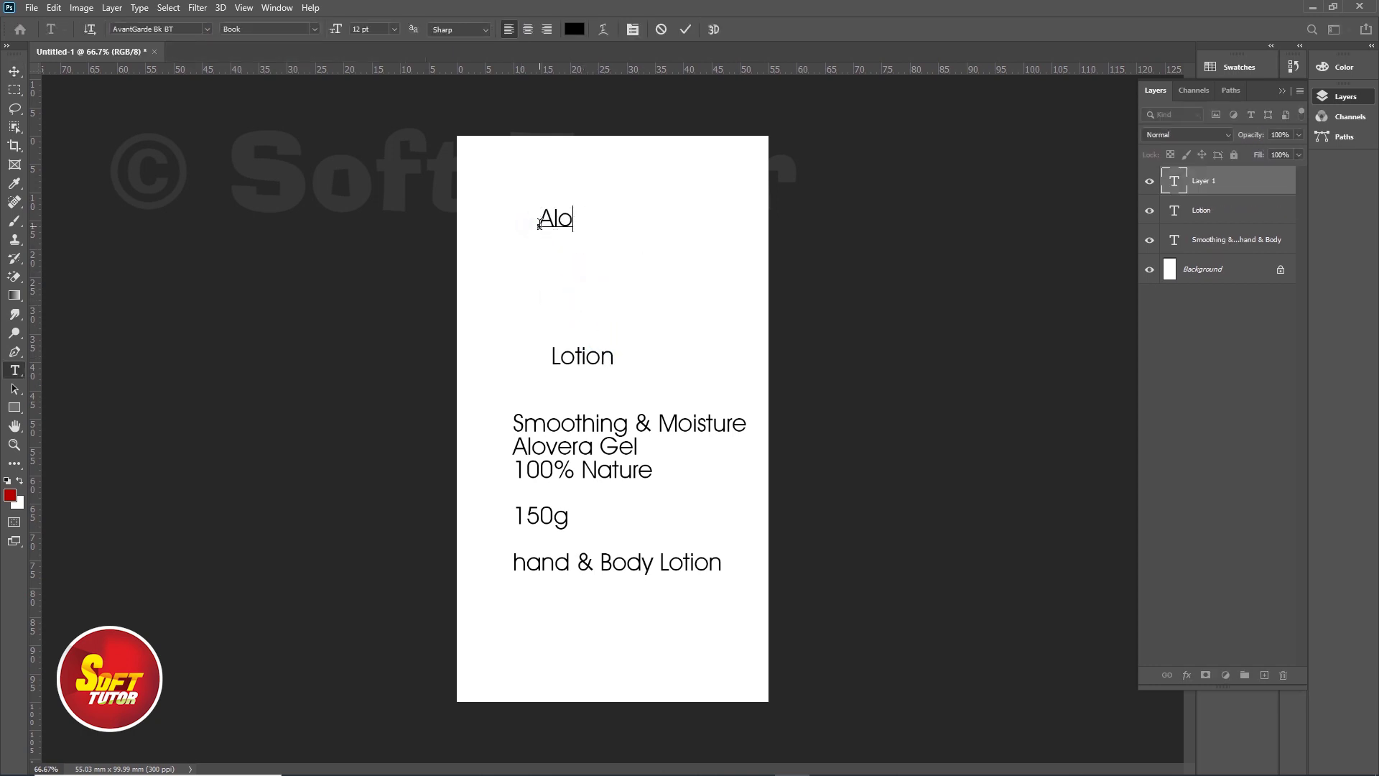
double_click(551, 223)
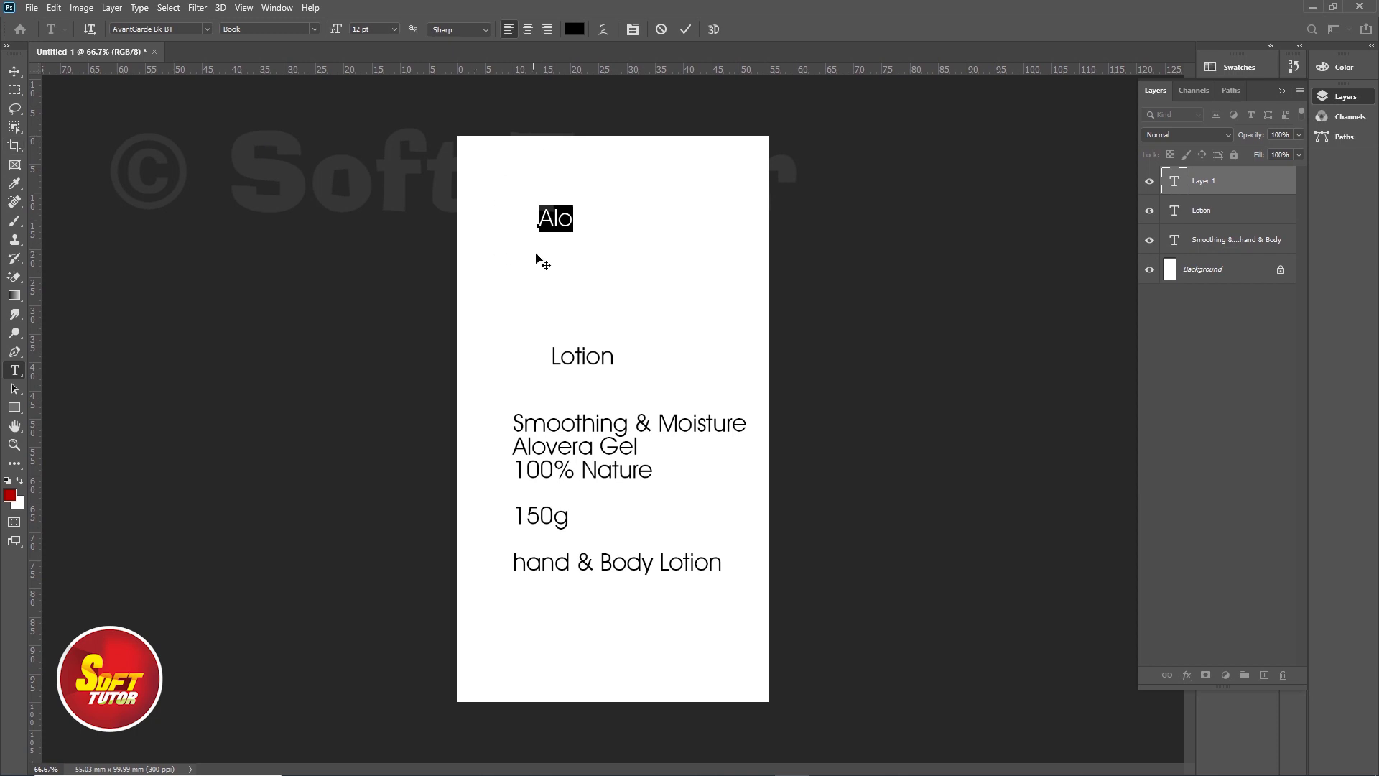
key("ctrl+t")
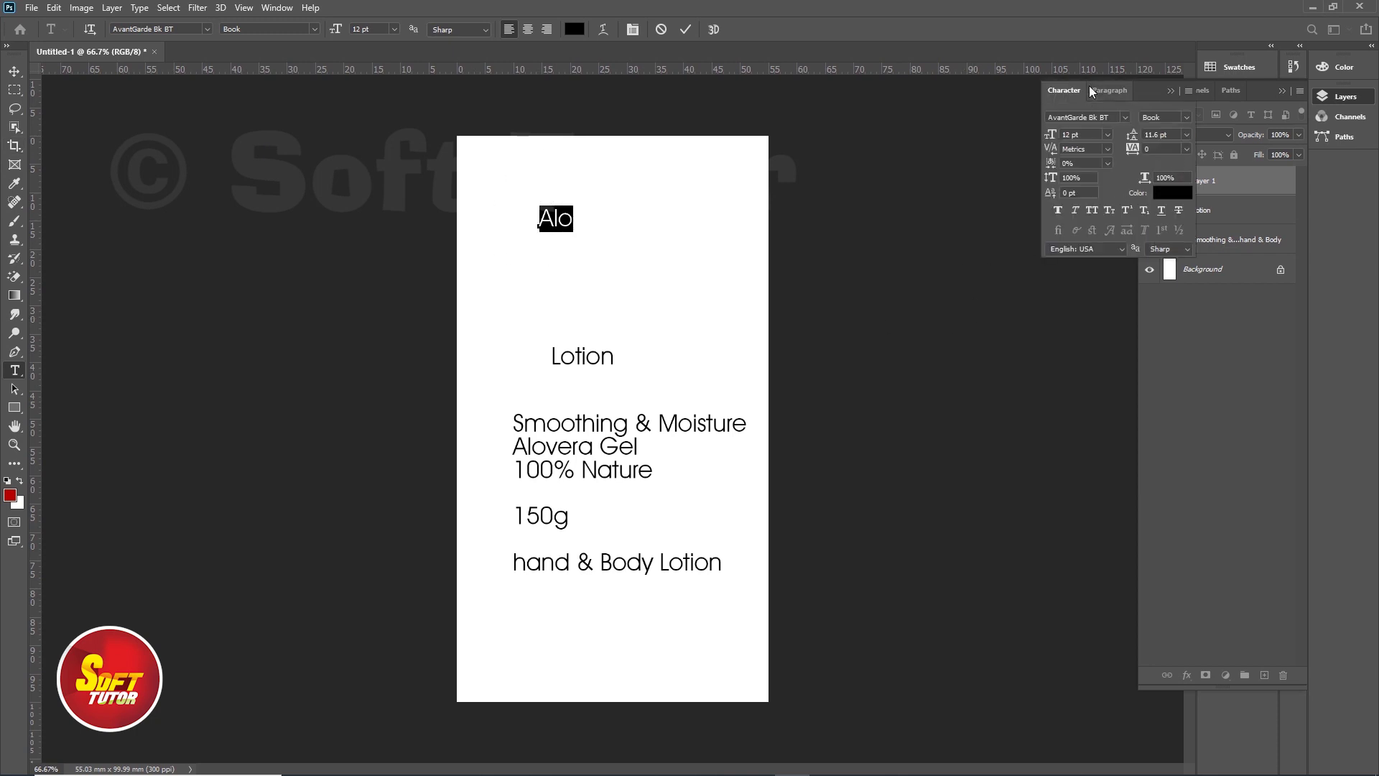
- Enlarge 'Alo' in a heavy black font and scale it to about 113%
left_click_drag(1148, 88, 1038, 128)
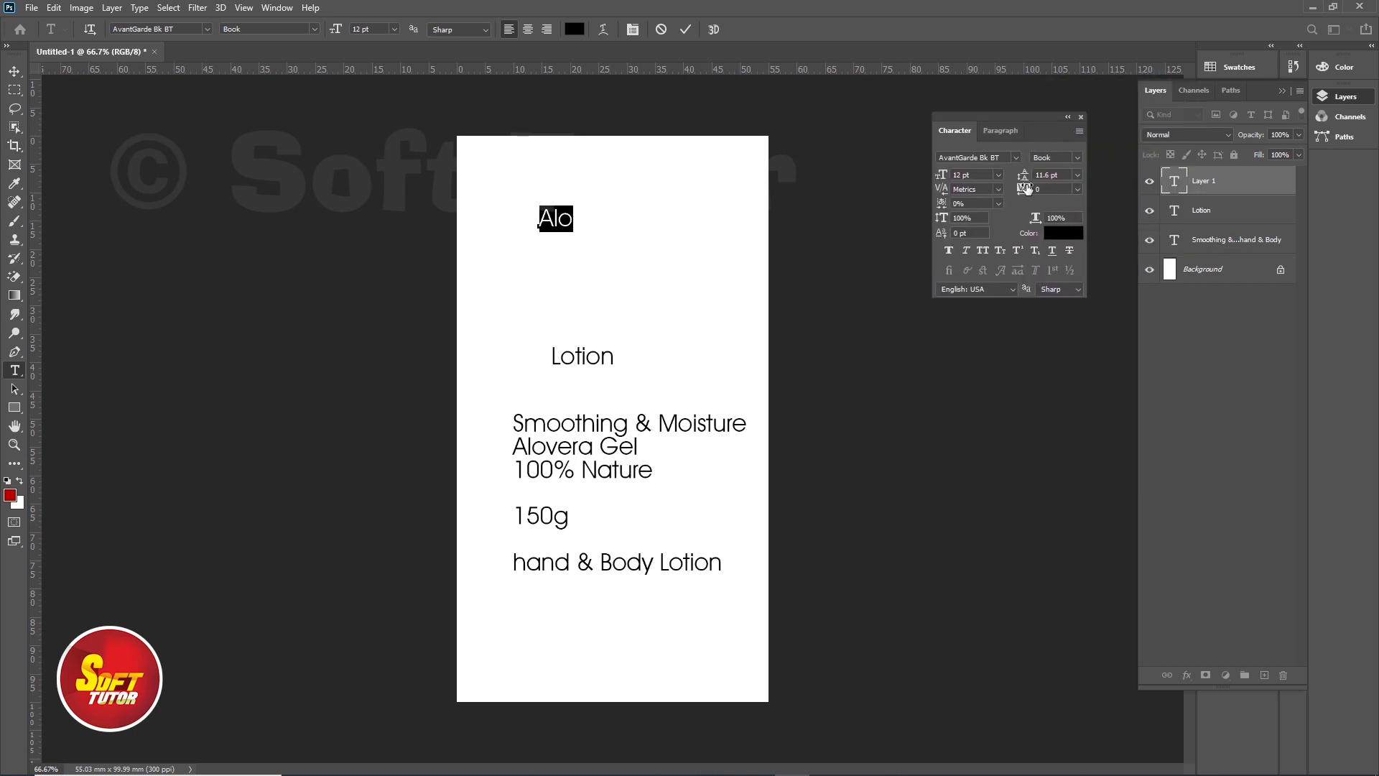
left_click_drag(942, 179, 970, 180)
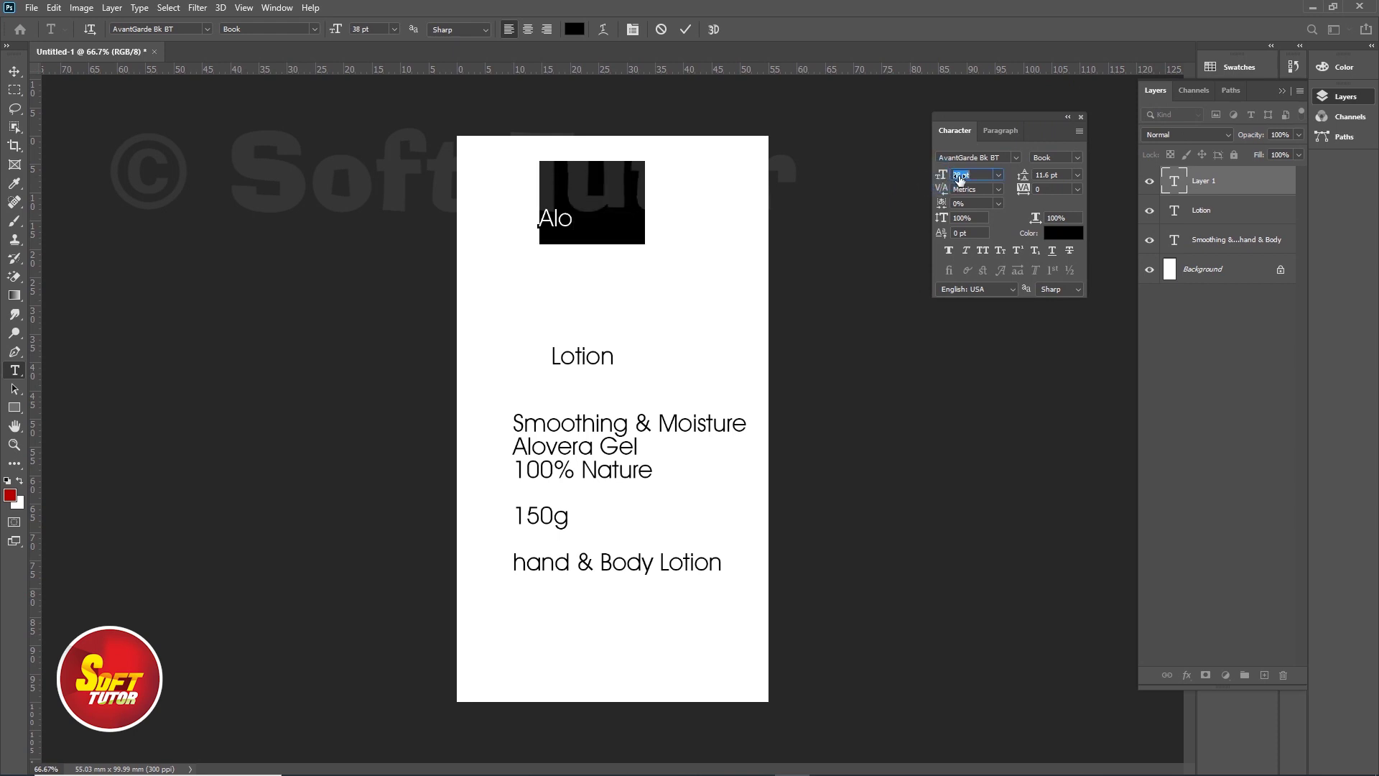
left_click(14, 71)
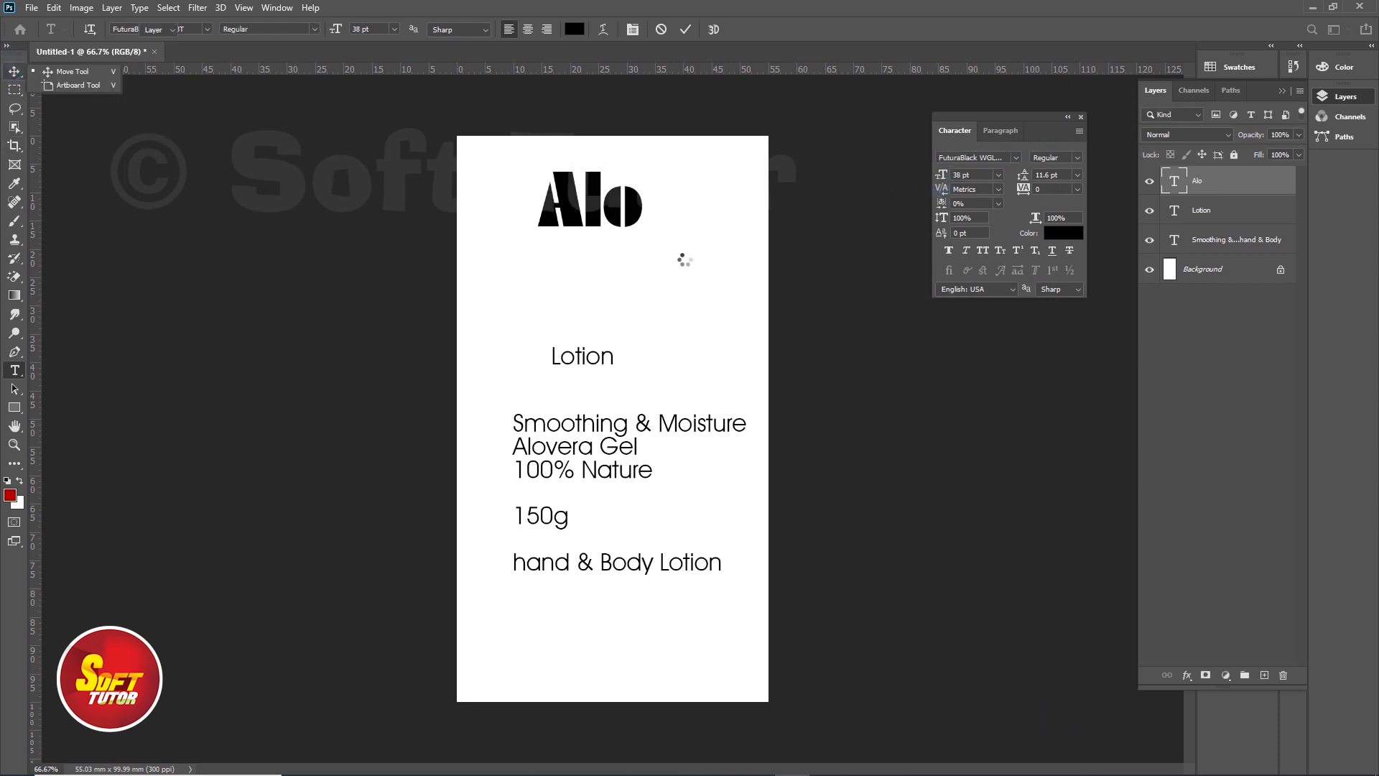
left_click_drag(612, 207, 625, 262)
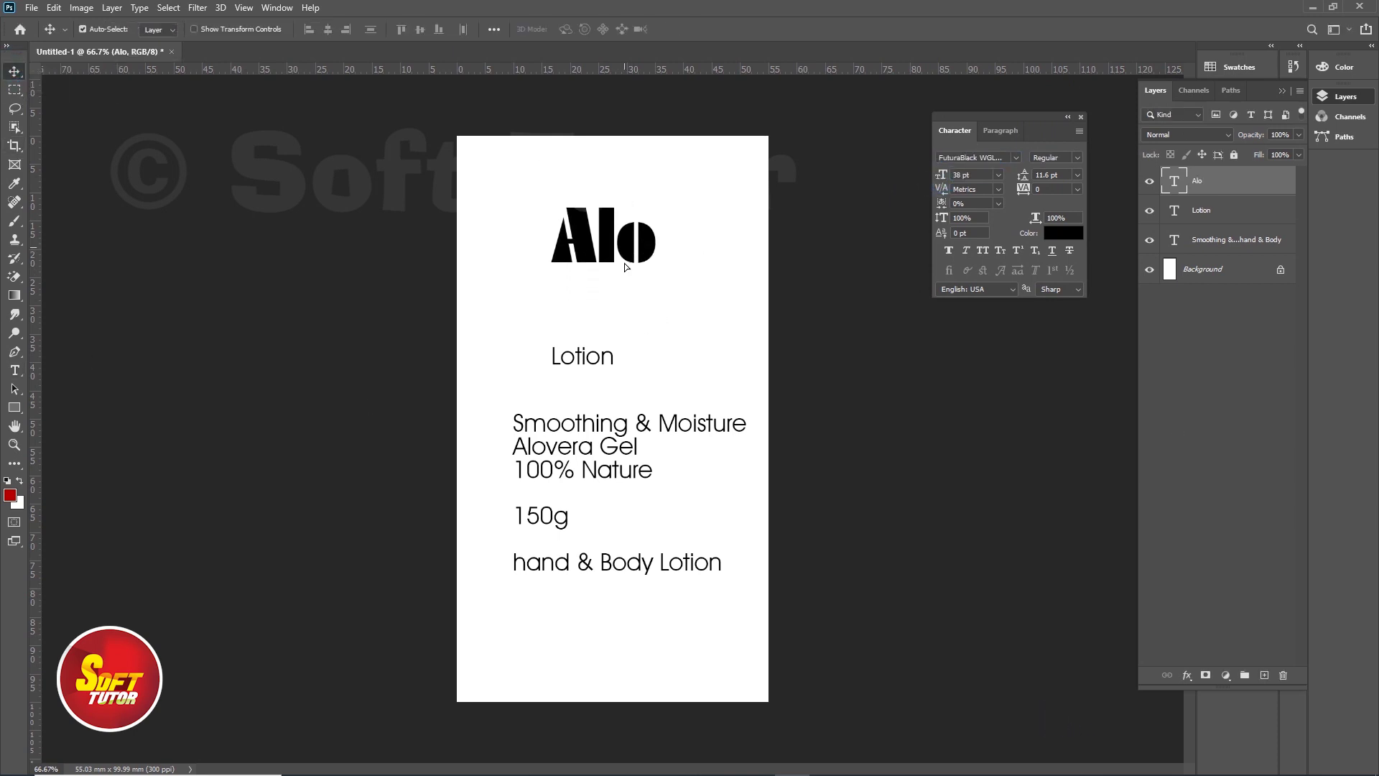
key("ctrl+t")
left_click_drag(689, 308, 696, 314)
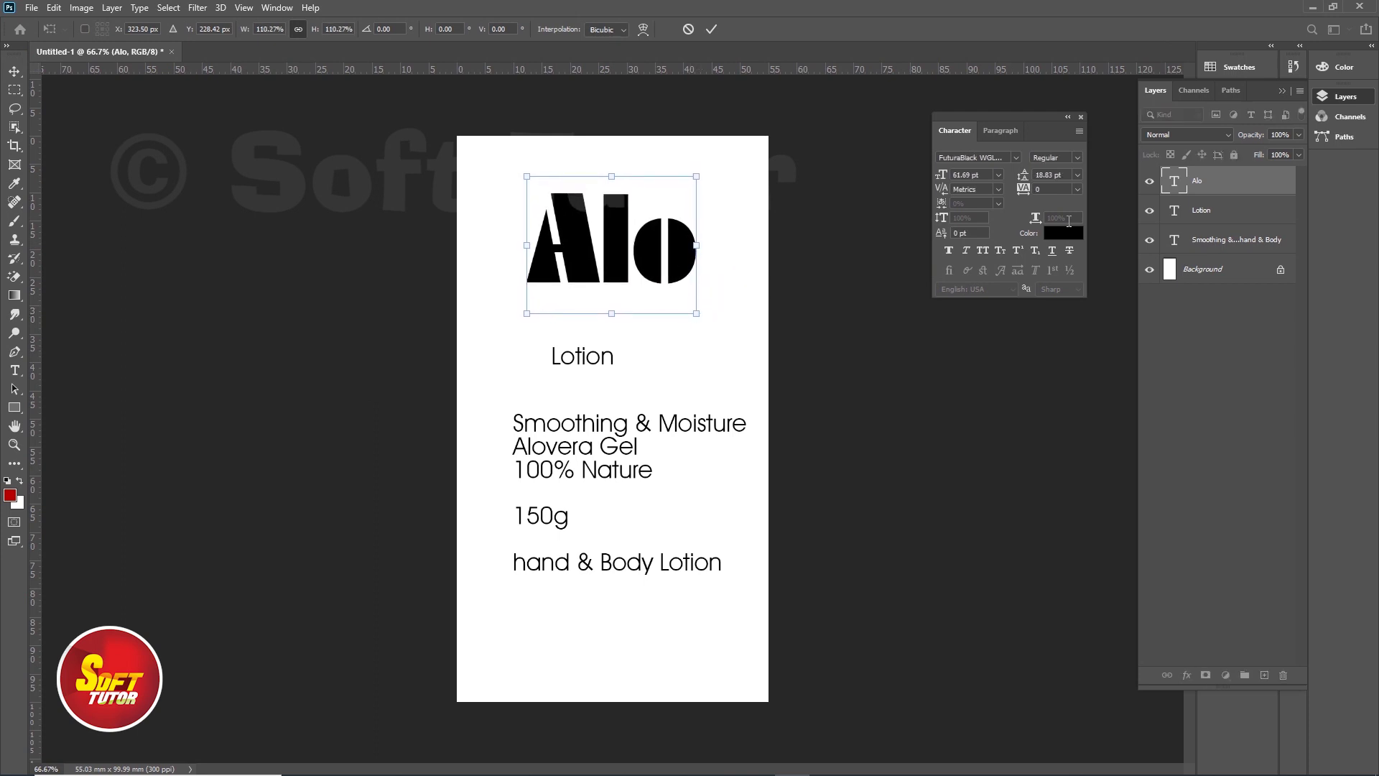
key("Return")
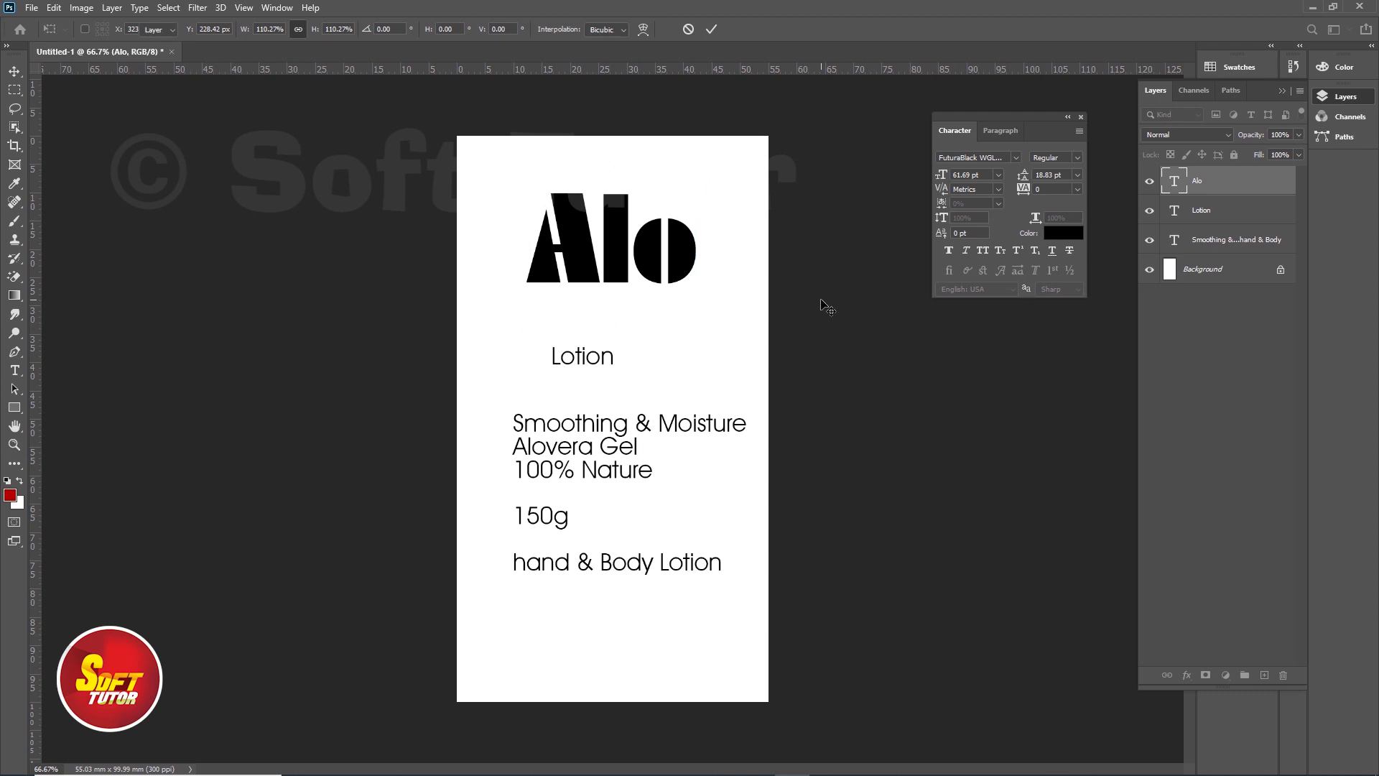
- Colour 'Alo' green and move 'Lotion' up beneath it
left_click(1065, 233)
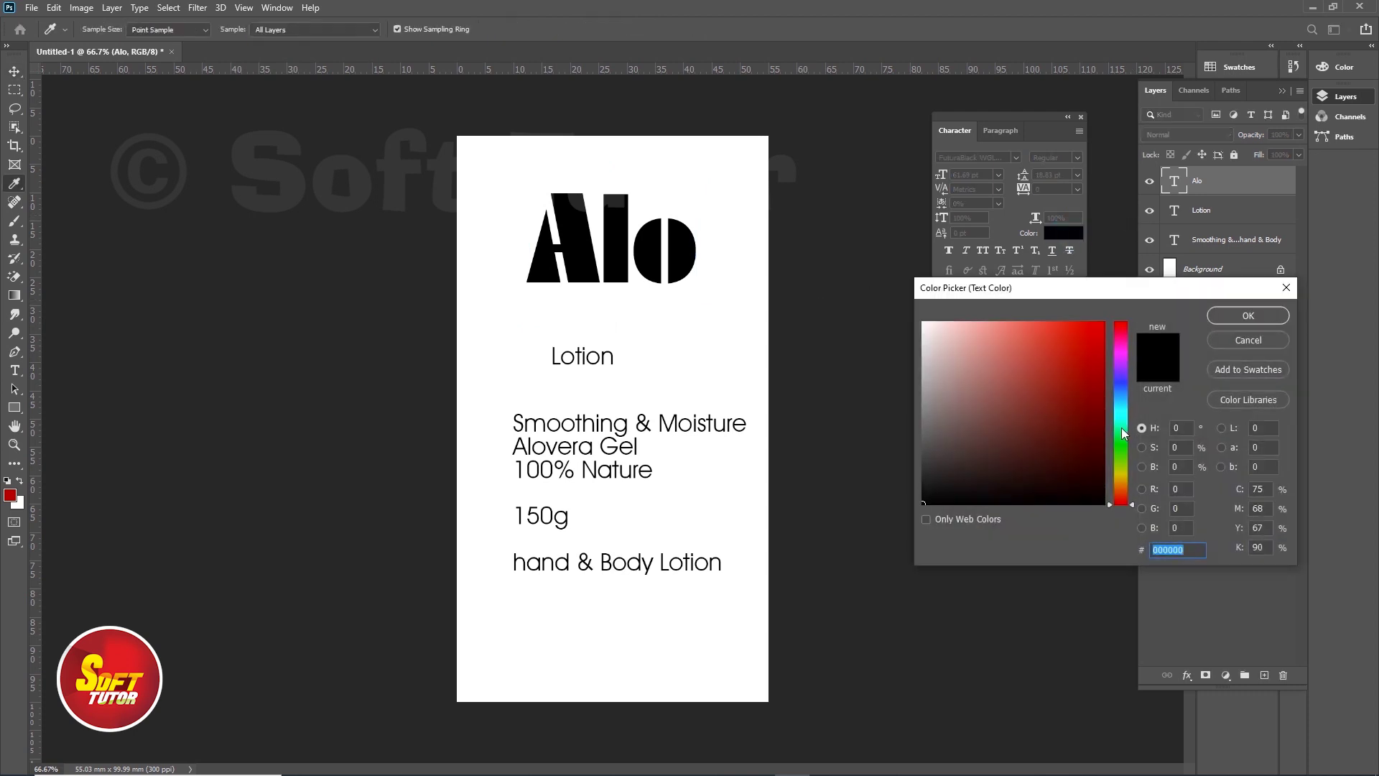
left_click_drag(1124, 427, 1119, 459)
mouse_move(1093, 407)
left_mouse_down()
mouse_move(1104, 441)
mouse_move(1120, 441)
mouse_move(1101, 397)
left_mouse_up()
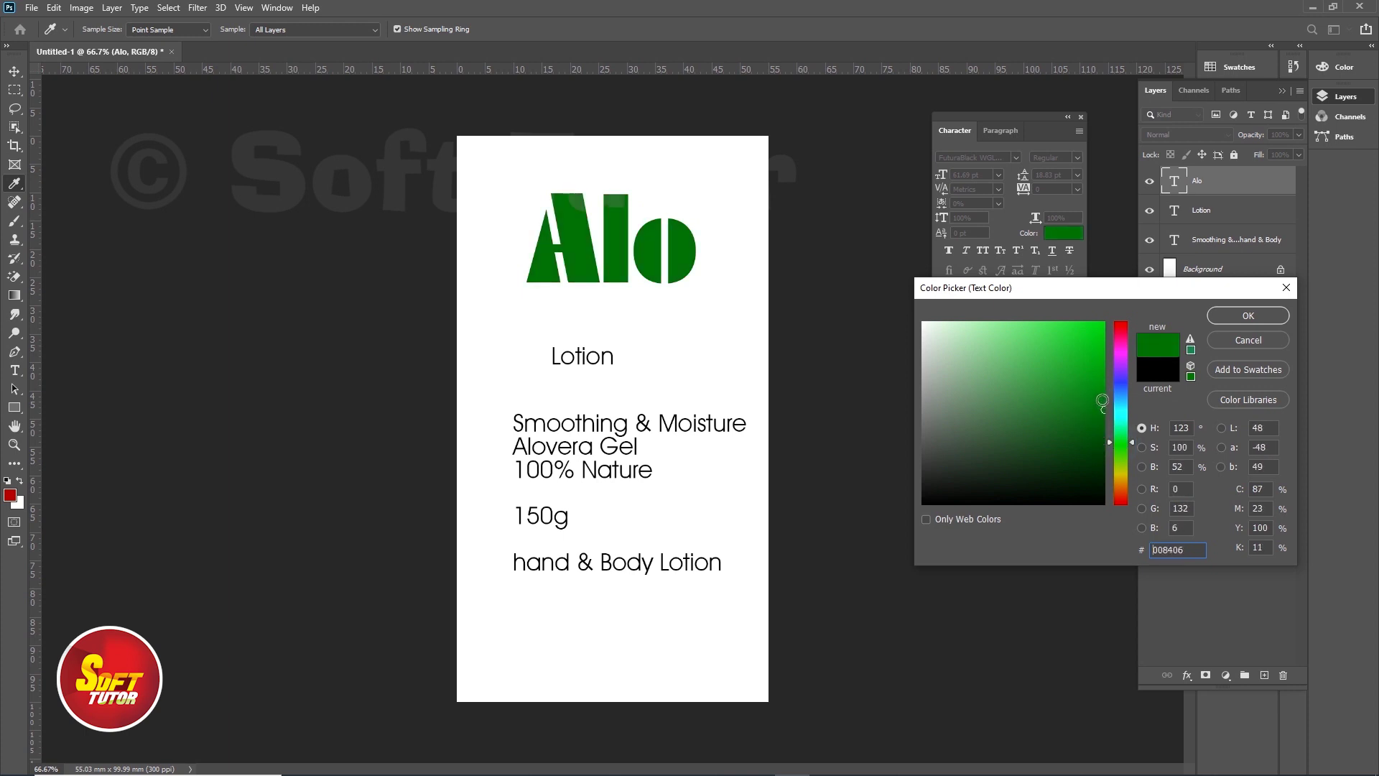
left_click(1250, 317)
left_click_drag(601, 360, 625, 319)
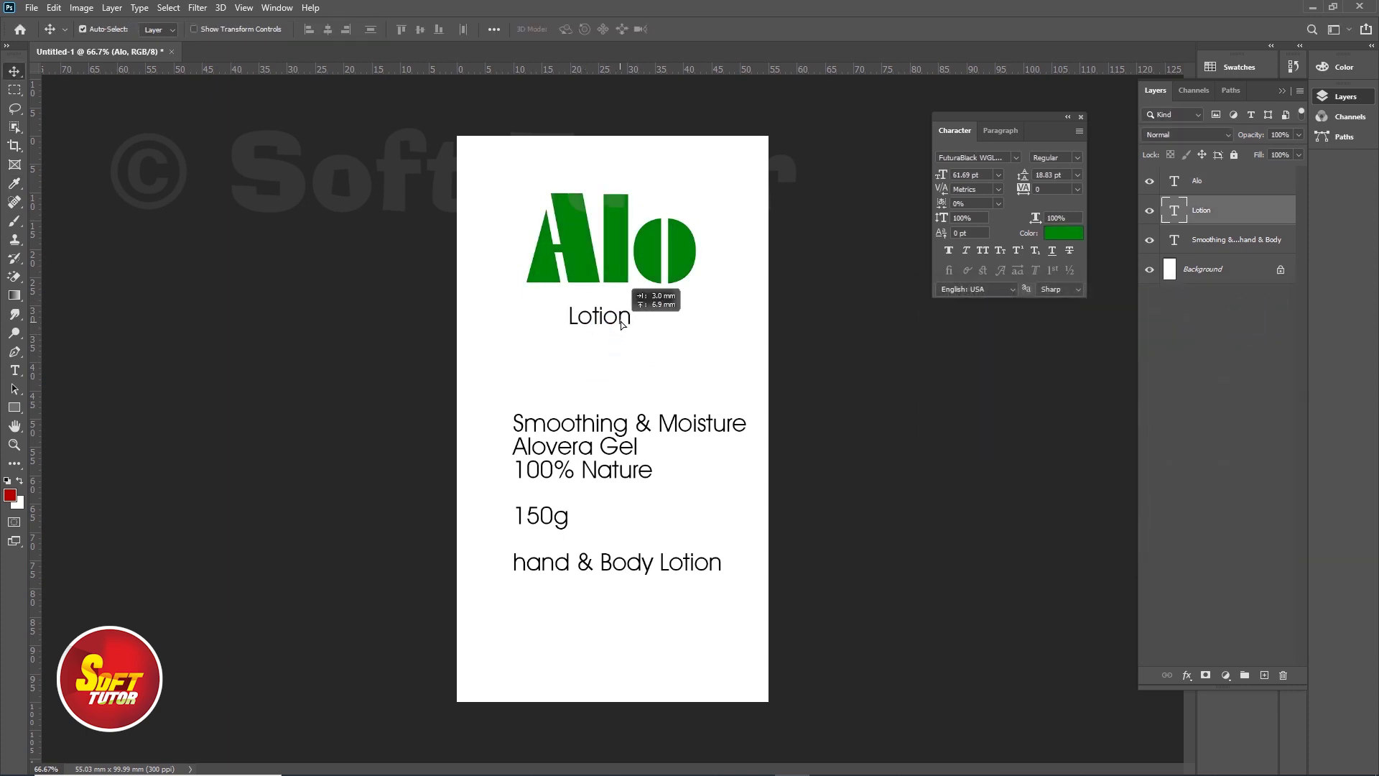
- Enlarge 'Lotion' and shift 'Alo' and 'Lotion' down together
key("ctrl+t")
mouse_move(638, 323)
left_mouse_down()
mouse_move(663, 337)
mouse_move(616, 309)
left_mouse_up()
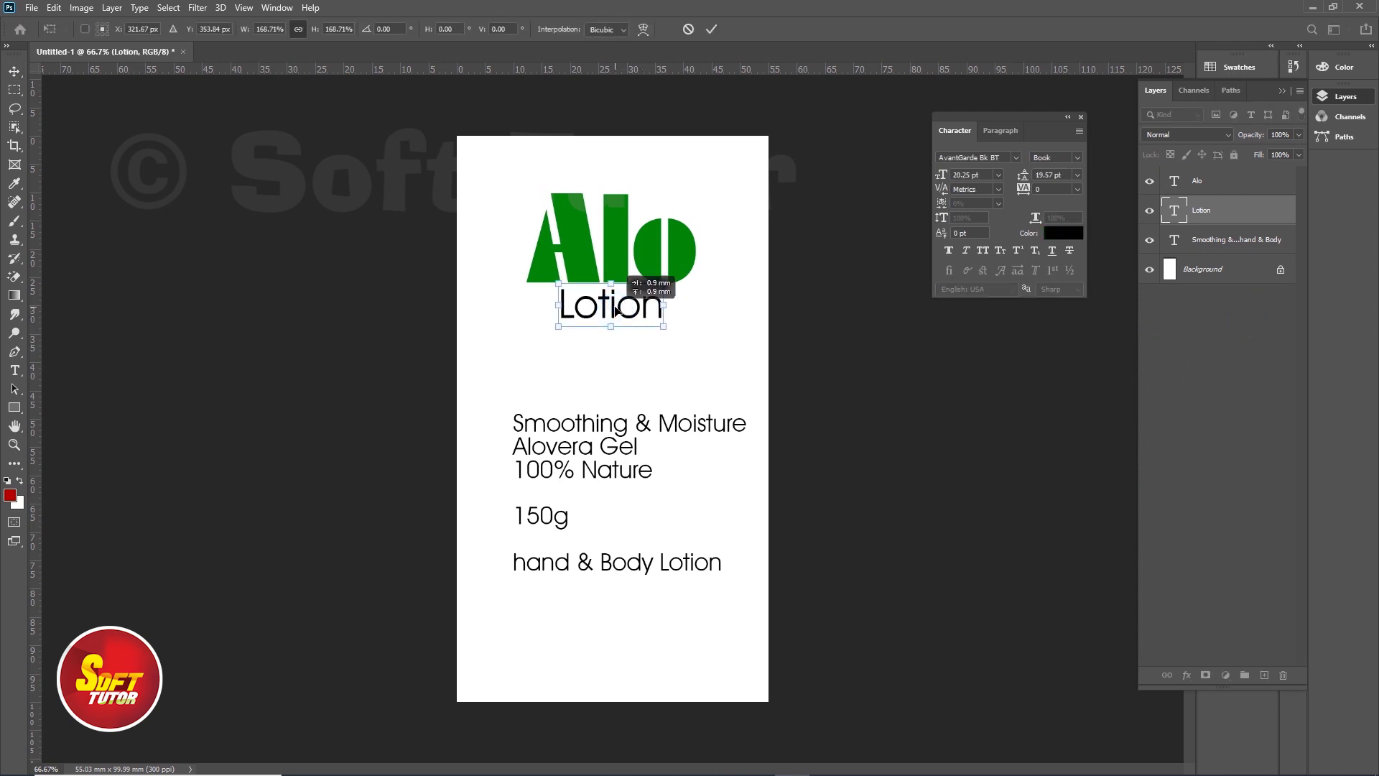
key("Return")
left_click_drag(715, 178, 588, 323)
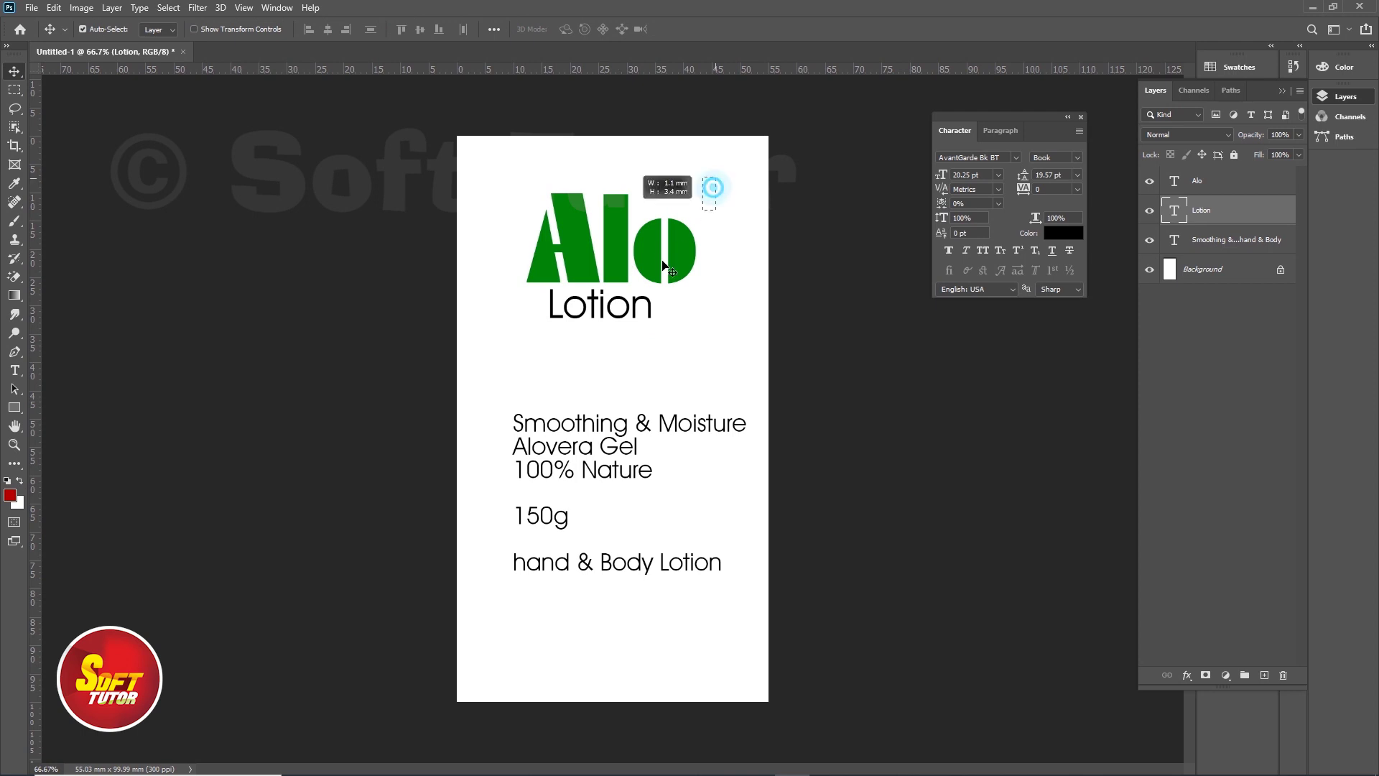
left_click_drag(625, 256, 625, 268)
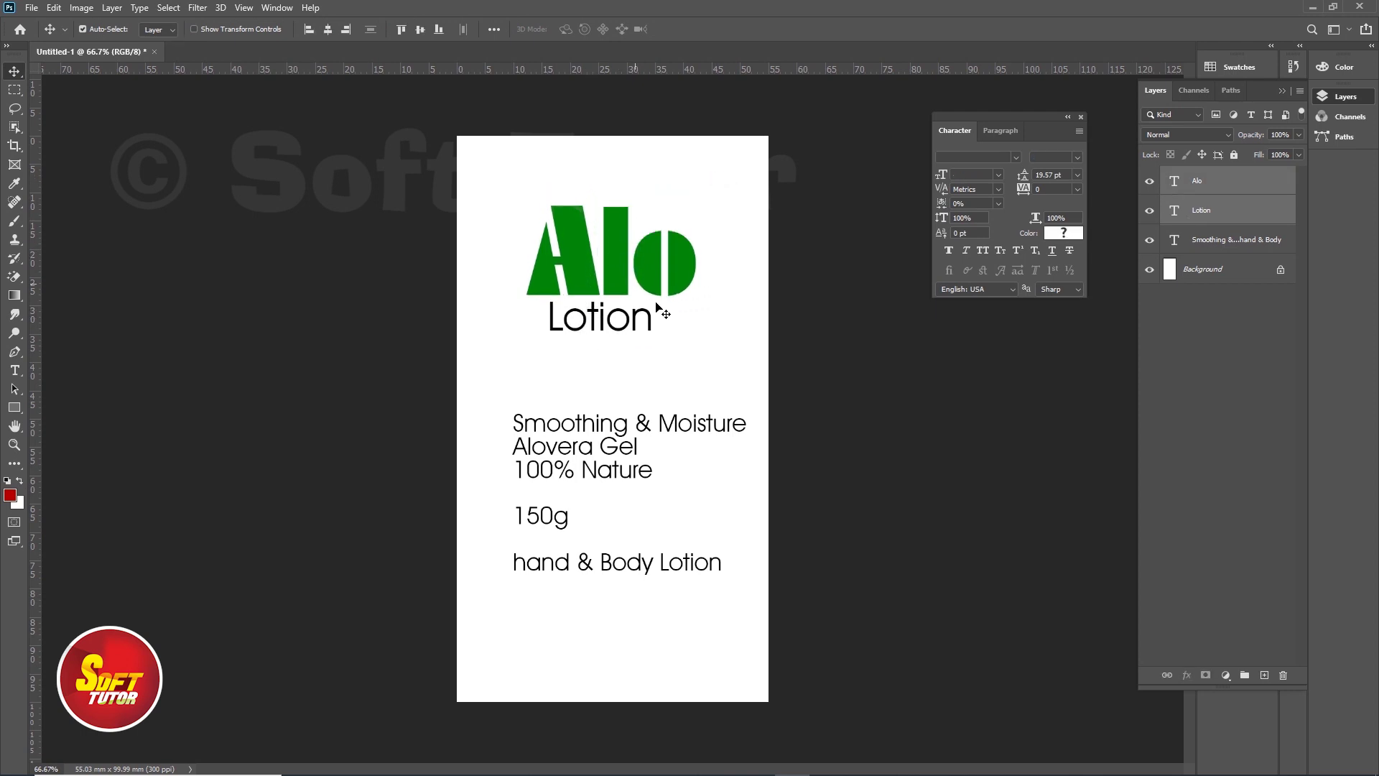
left_click(772, 332)
- Set 'Lotion' in Freestyle Script and move it under the right of 'Alo'
double_click(616, 330)
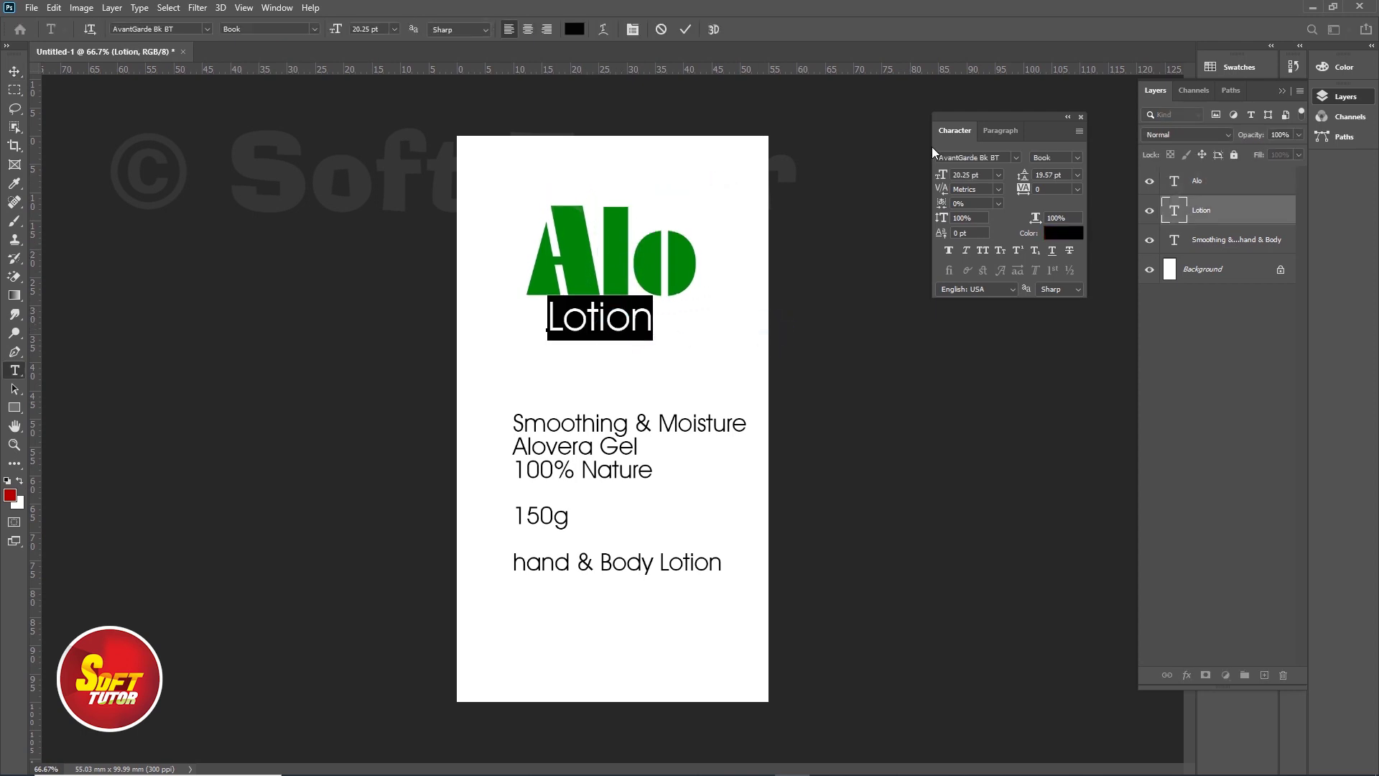
left_click(970, 157)
key("Down")
key("Down")
key("Down")
key("Down")
key("Down")
key("Down")
key("Down")
key("Down")
key("Down")
key("Down")
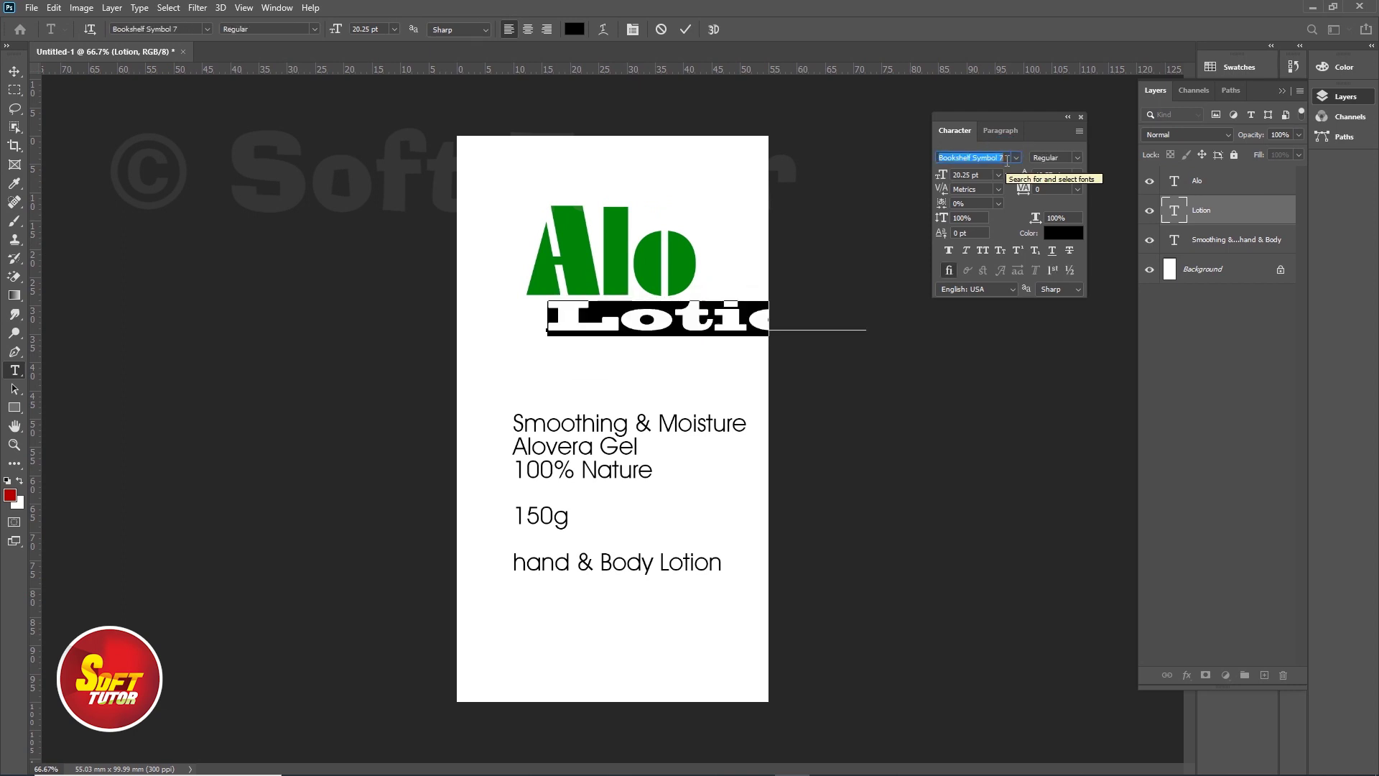
key("Down")
key("Down")
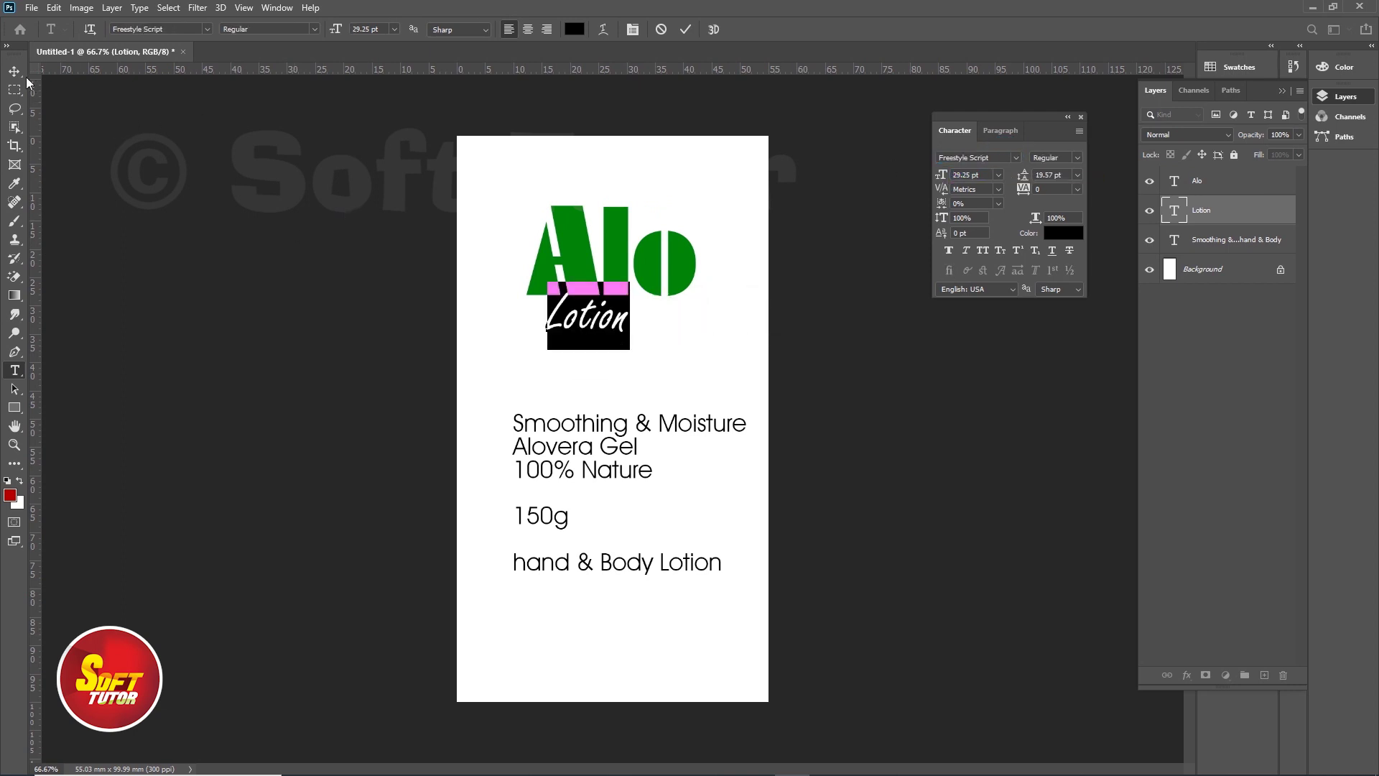
left_click(14, 71)
left_click_drag(588, 325, 651, 325)
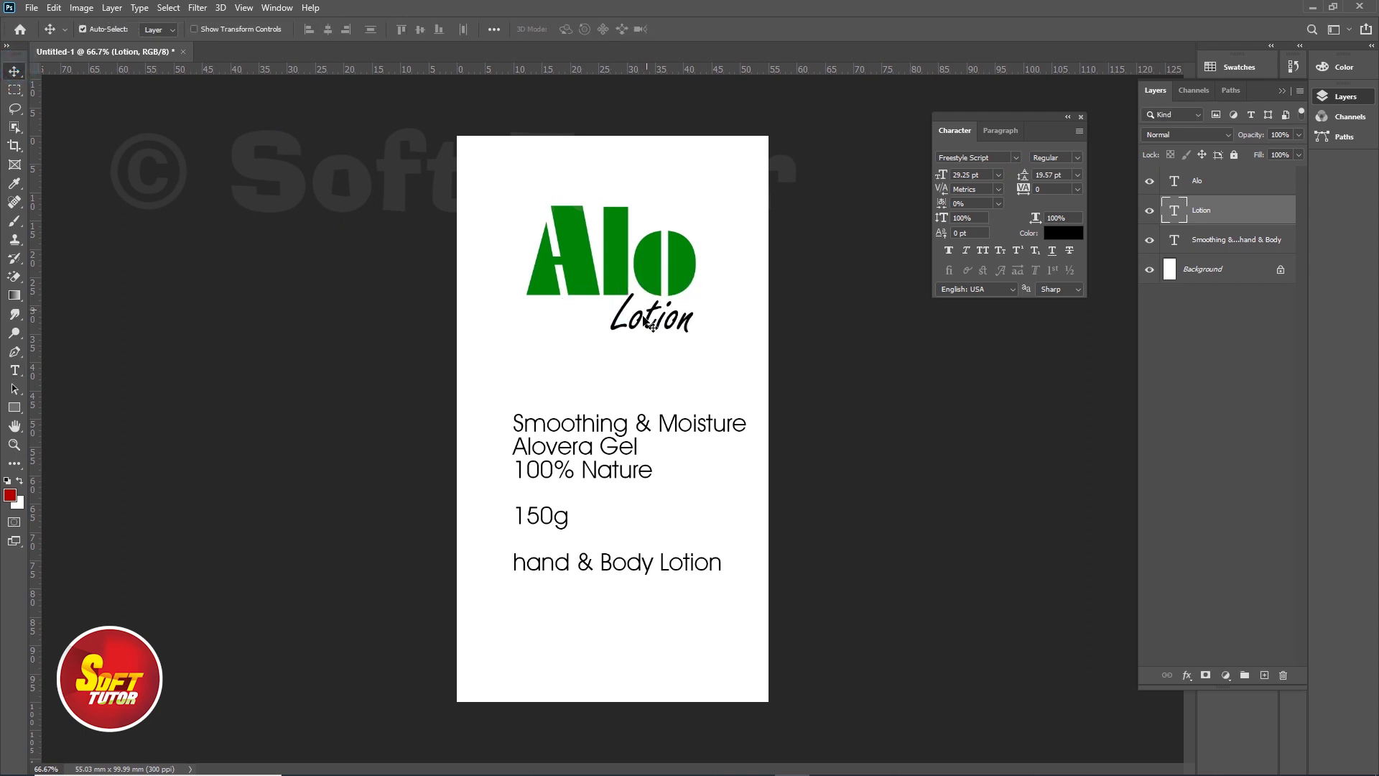
scroll(618, 270, "up", 5)
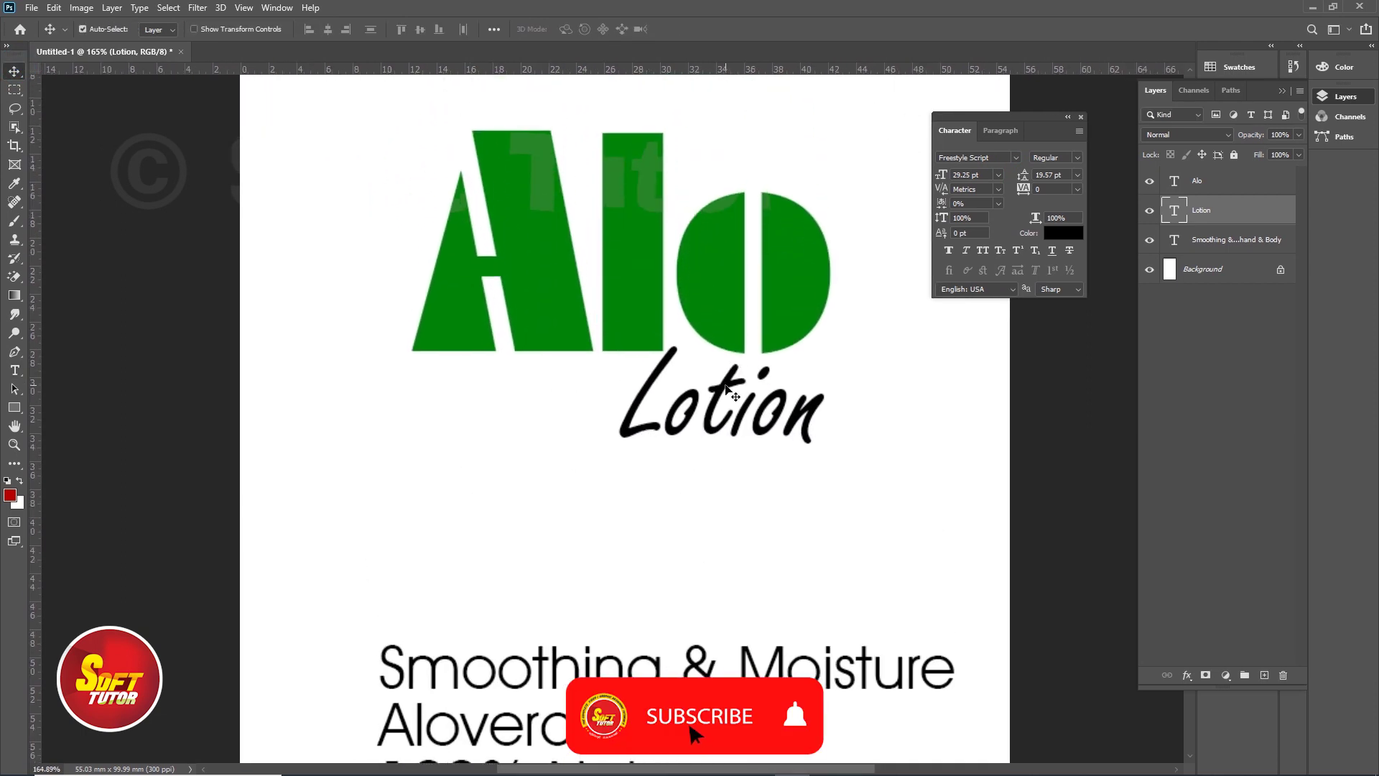
- Squash 'Lotion' shorter and capitalise 'Hand' in the centred subtitle
key("ctrl+t")
left_click_drag(724, 319, 718, 372)
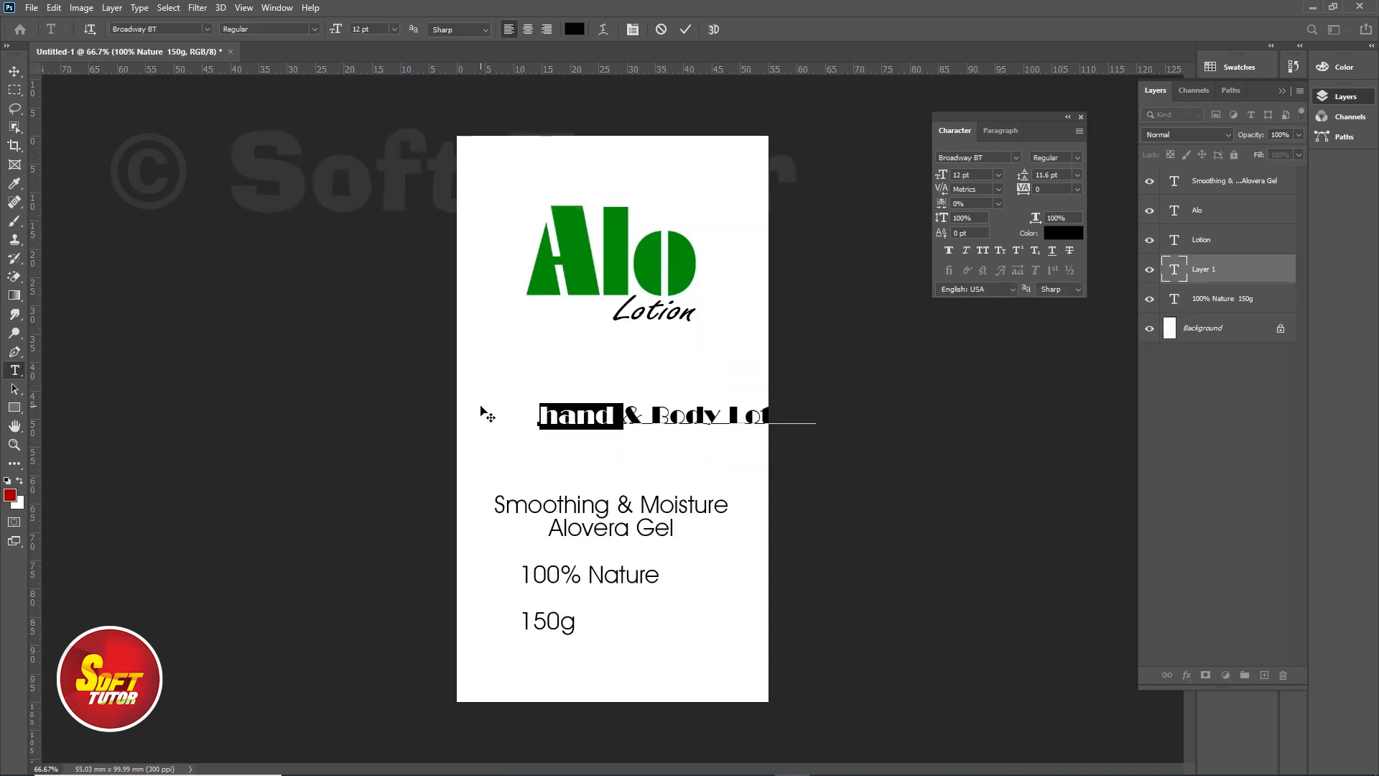
left_click_drag(559, 413, 541, 413)
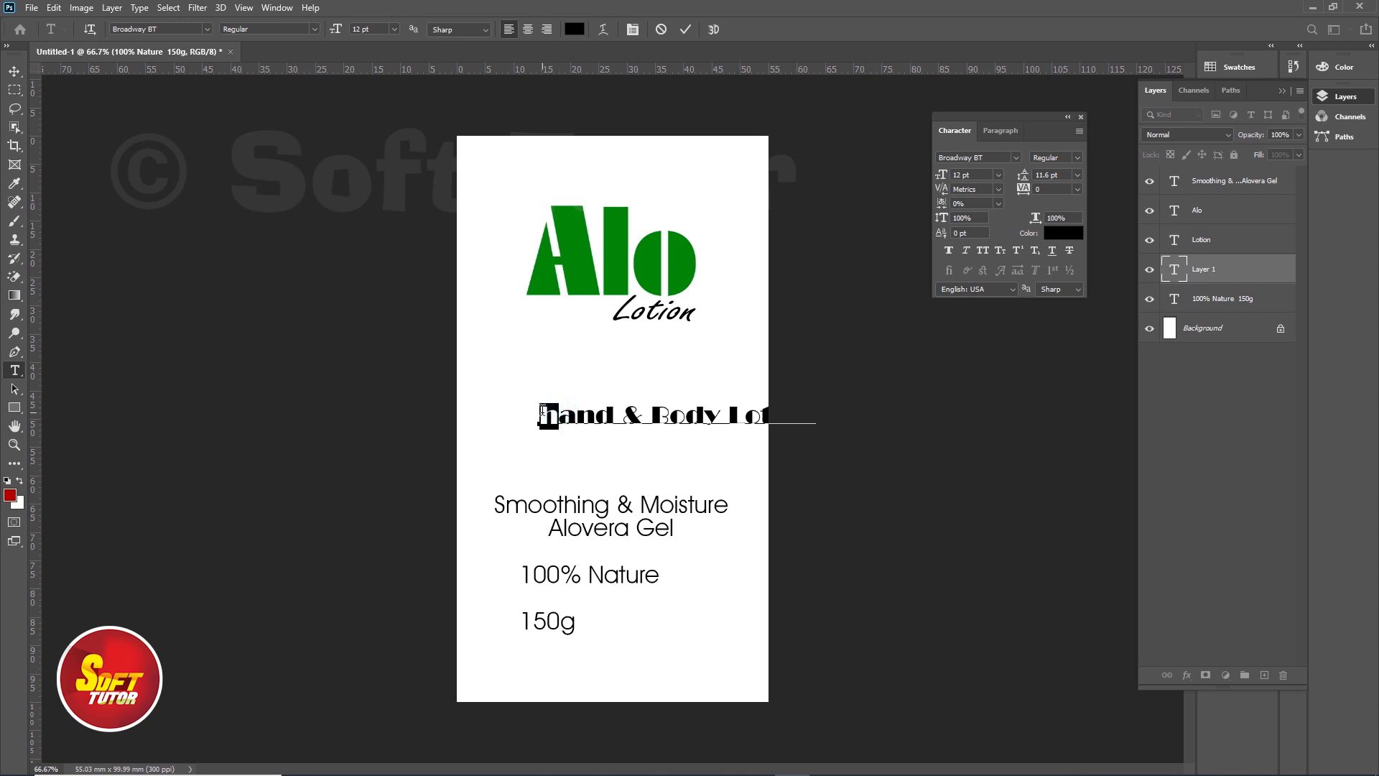
type("H")
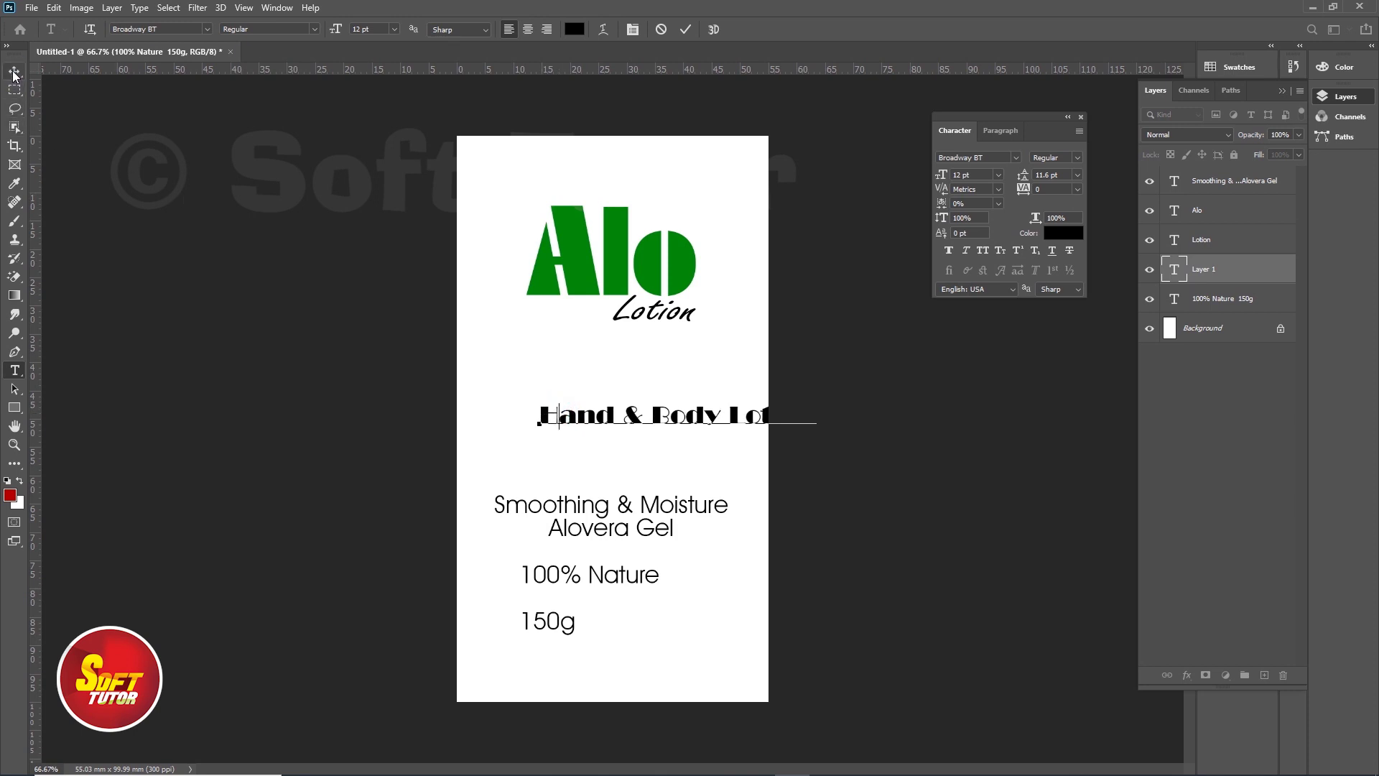
left_click(15, 71)
left_click_drag(677, 423, 614, 424)
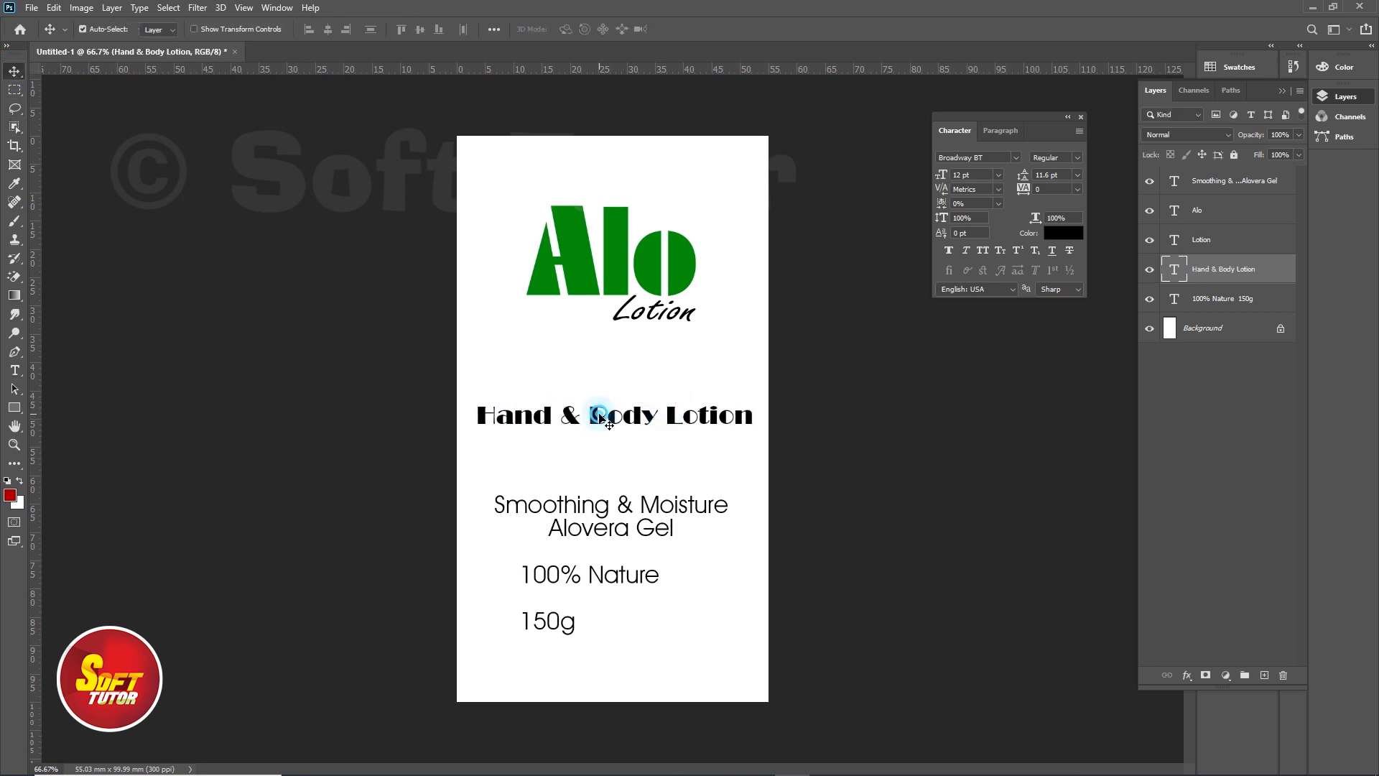
- Shrink 'Hand & Body Lotion' and make it two centre-aligned lines
key("ctrl+t")
left_click_drag(756, 428, 725, 436)
key("Return")
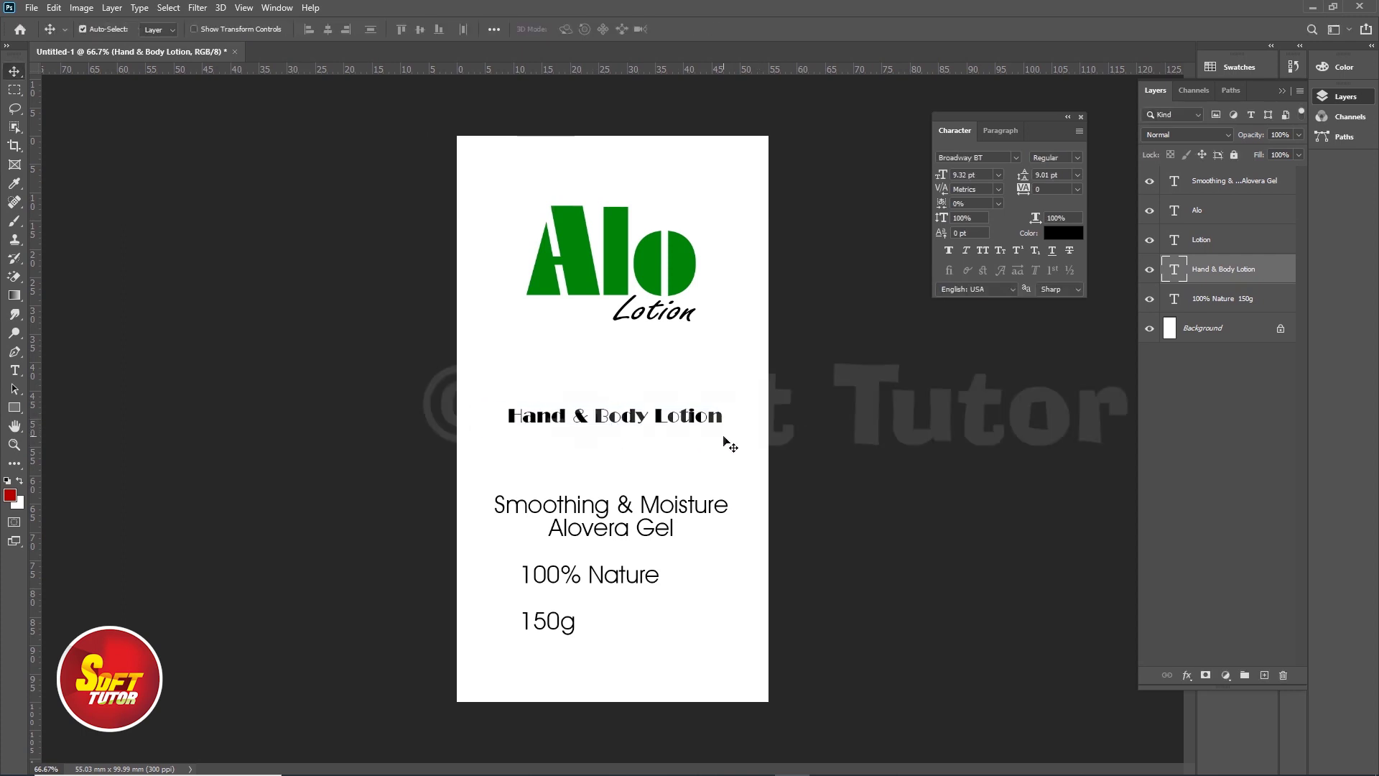
double_click(589, 420)
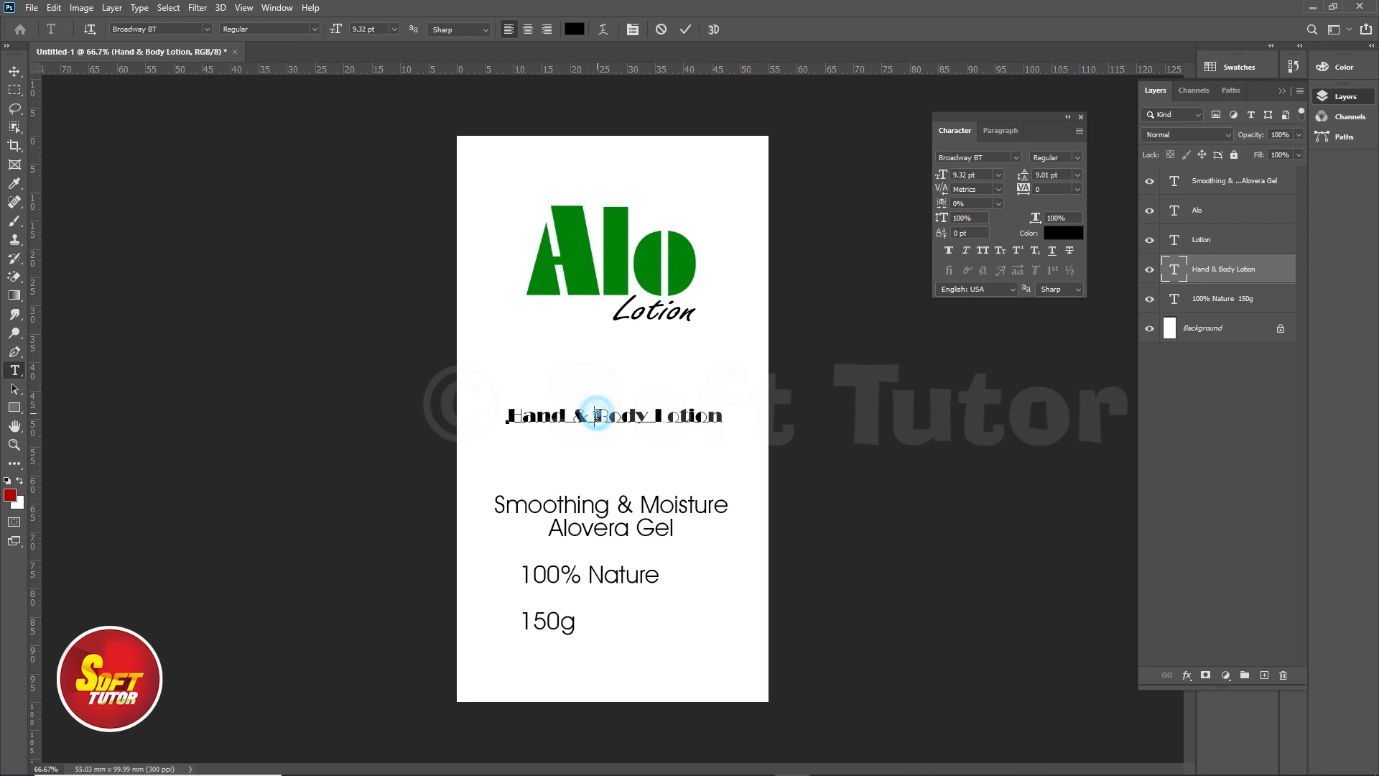
key("Return")
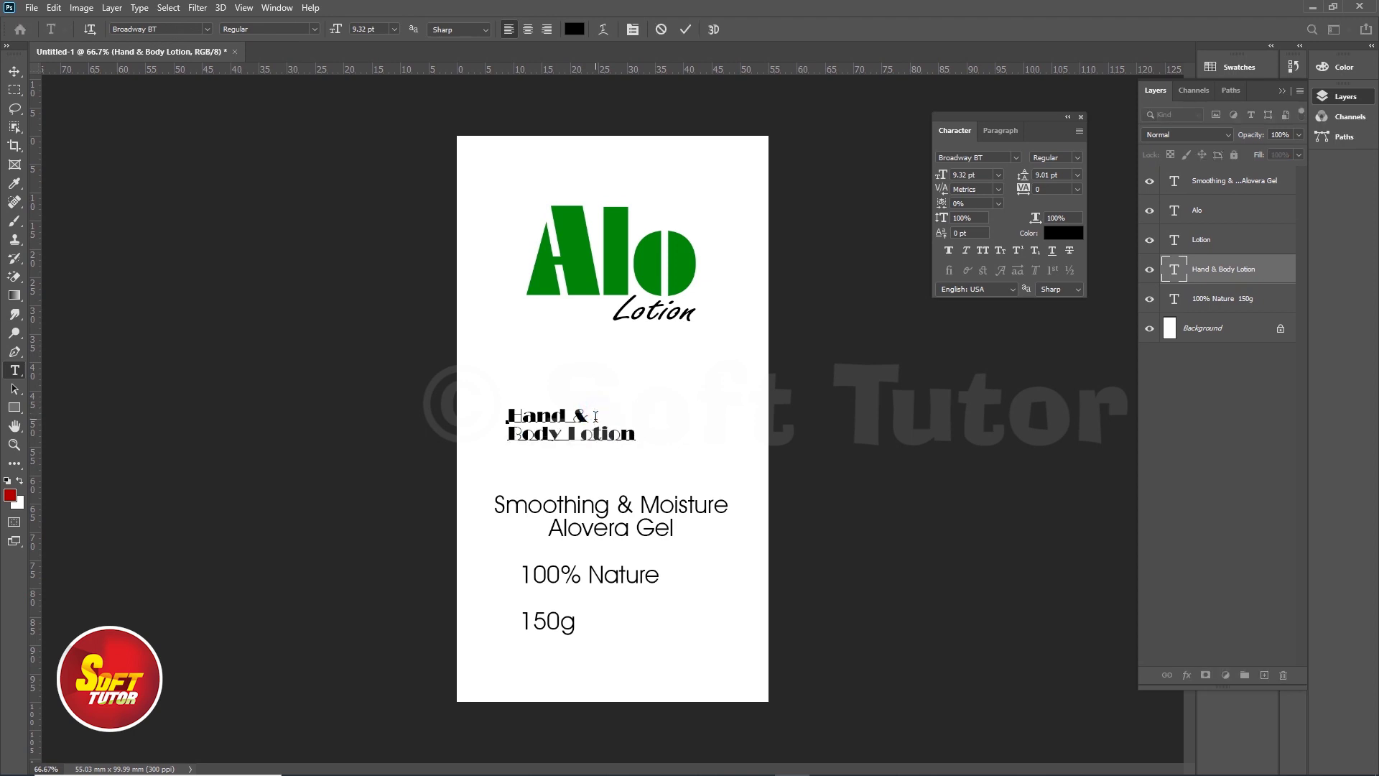
key("ctrl+a")
key("ctrl+shift+c")
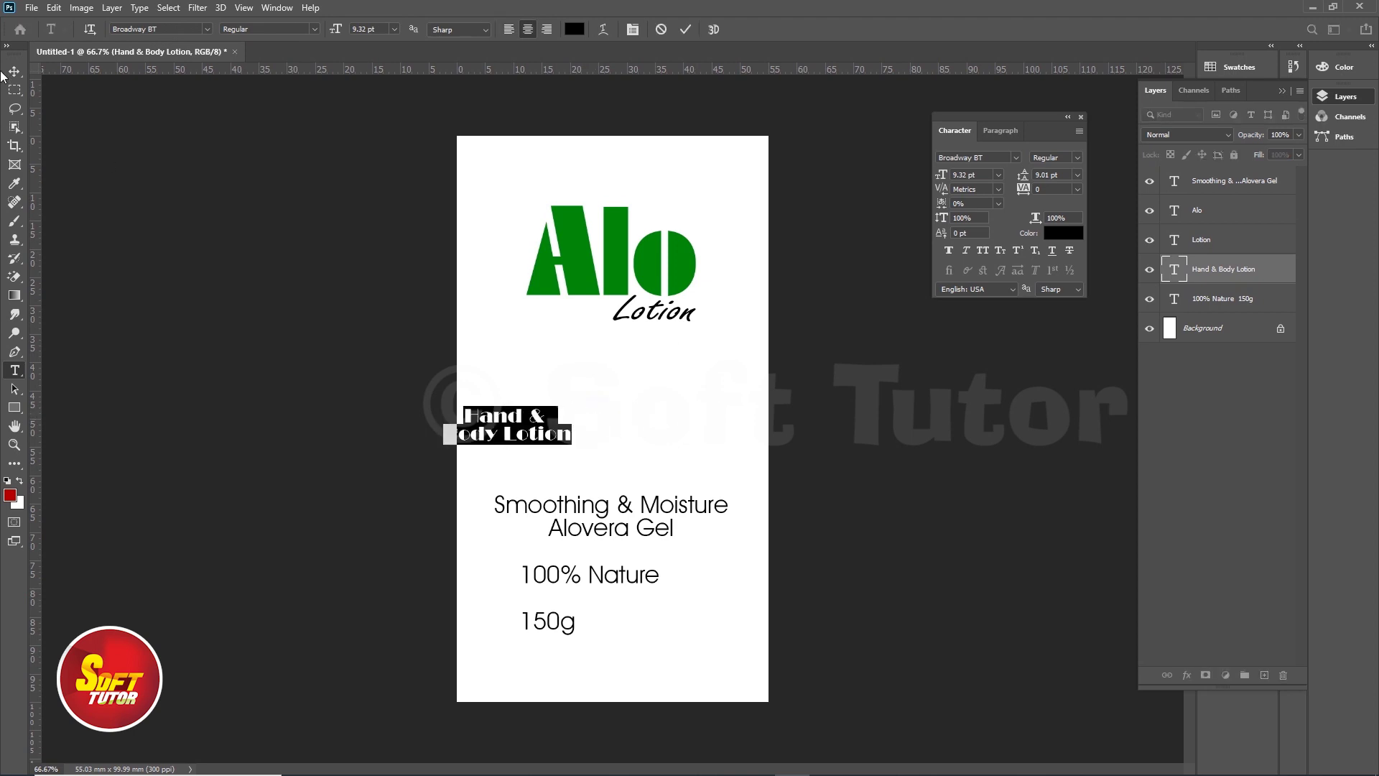
left_click(12, 64)
- Move the two-line subtitle up under 'Lotion' and enlarge it
left_click_drag(496, 423, 596, 368)
key("ctrl+t")
left_click_drag(670, 391, 692, 395)
key("Return")
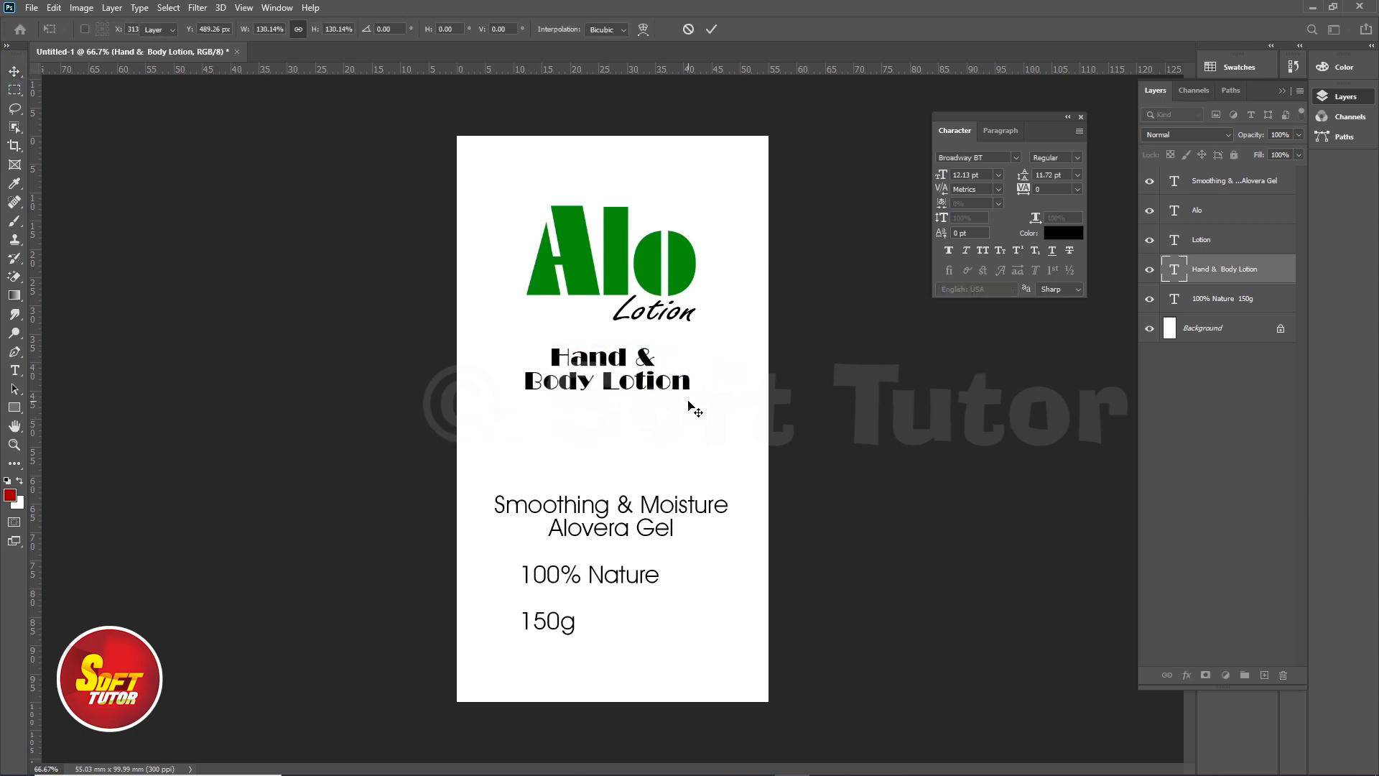
- Arrange the 100% Nature and 150g lines at the bottom and nudge the title group up
left_click(612, 577)
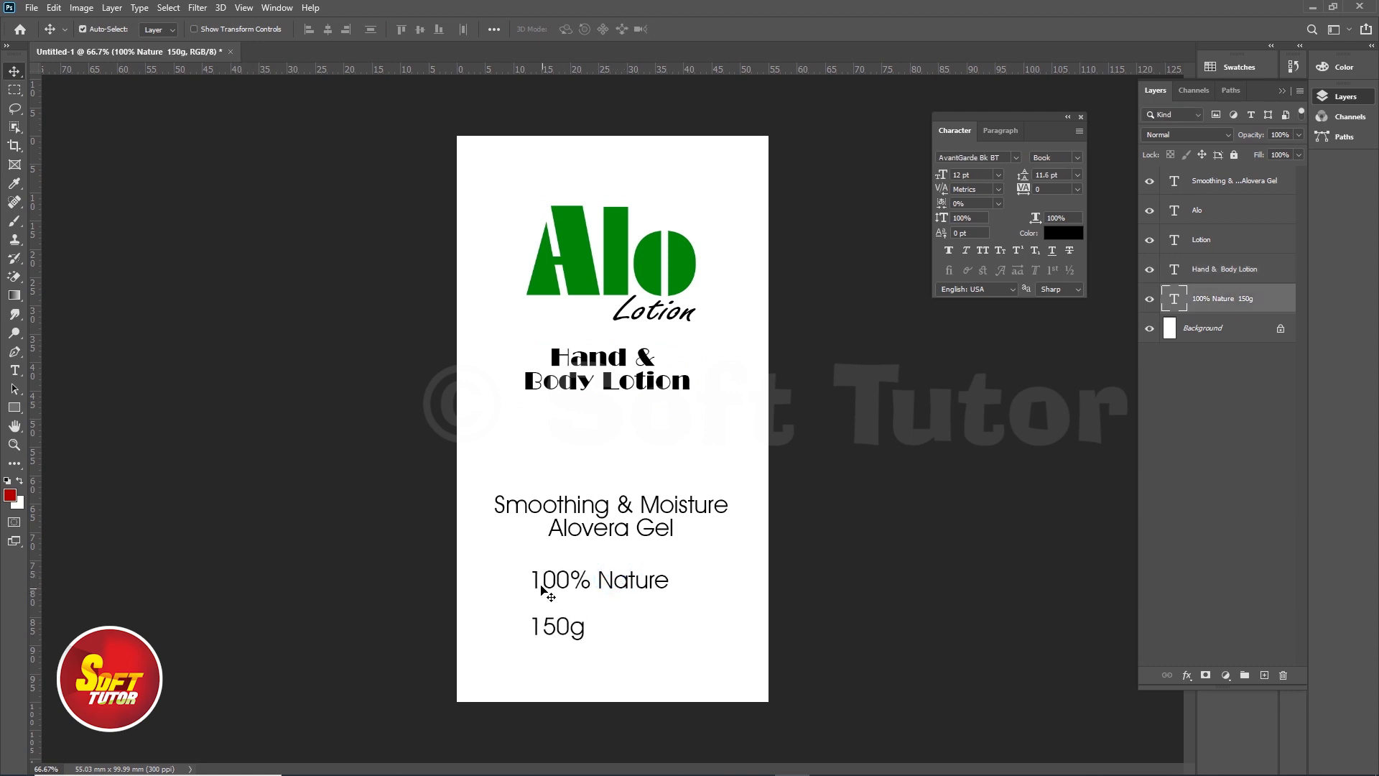
left_click_drag(883, 227, 508, 431)
key("Up")
key("Up")
key("Up")
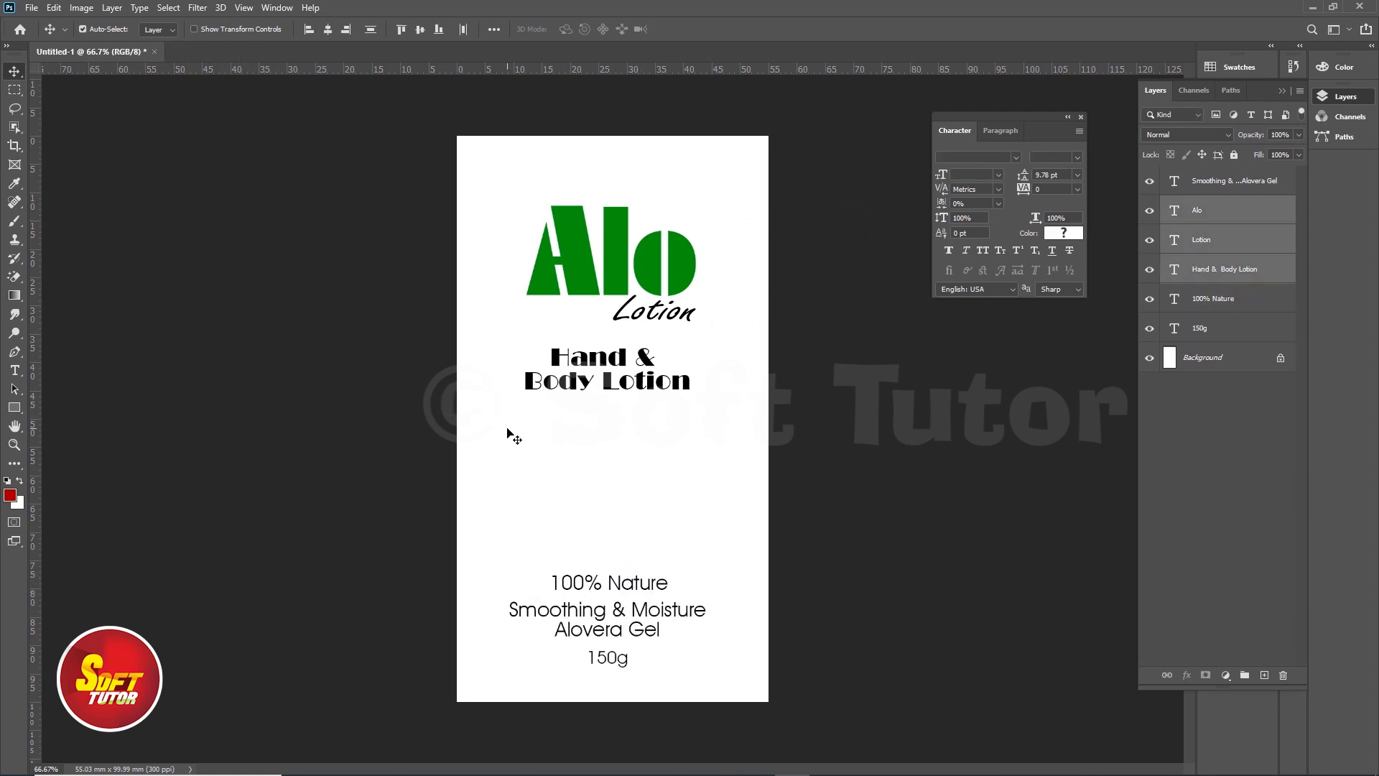
left_click(936, 449)
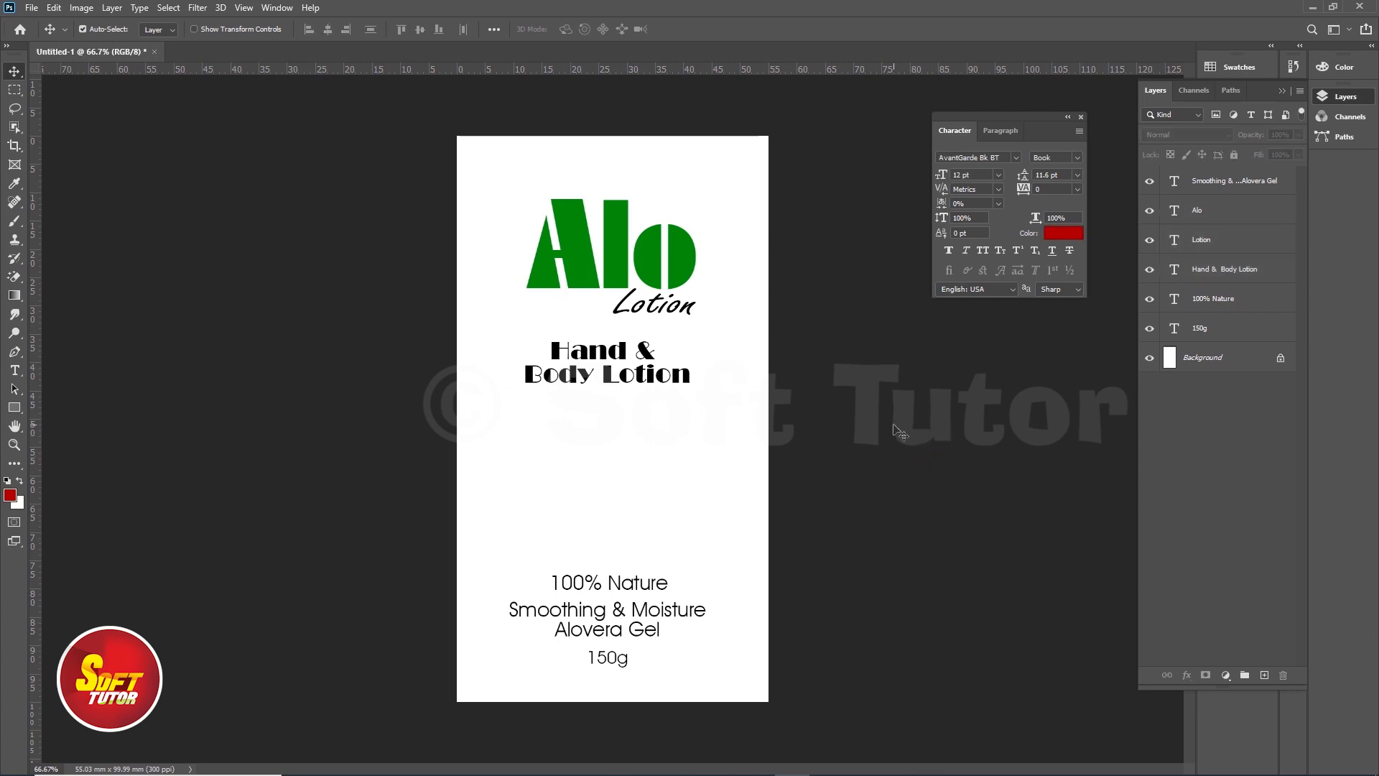
key("ctrl+o")
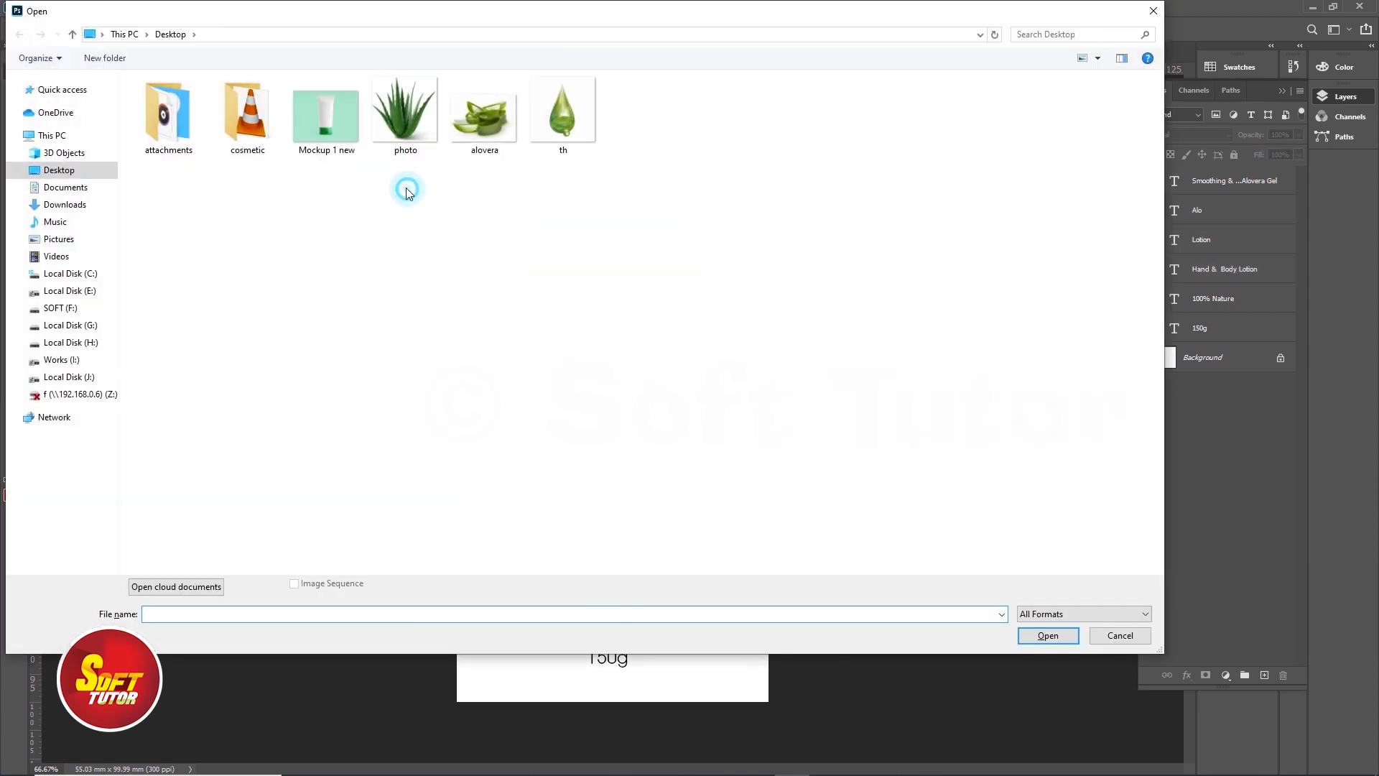
- Open photo, alovera and th from the Desktop and drag the aloe plant into the label
left_click_drag(407, 188, 591, 109)
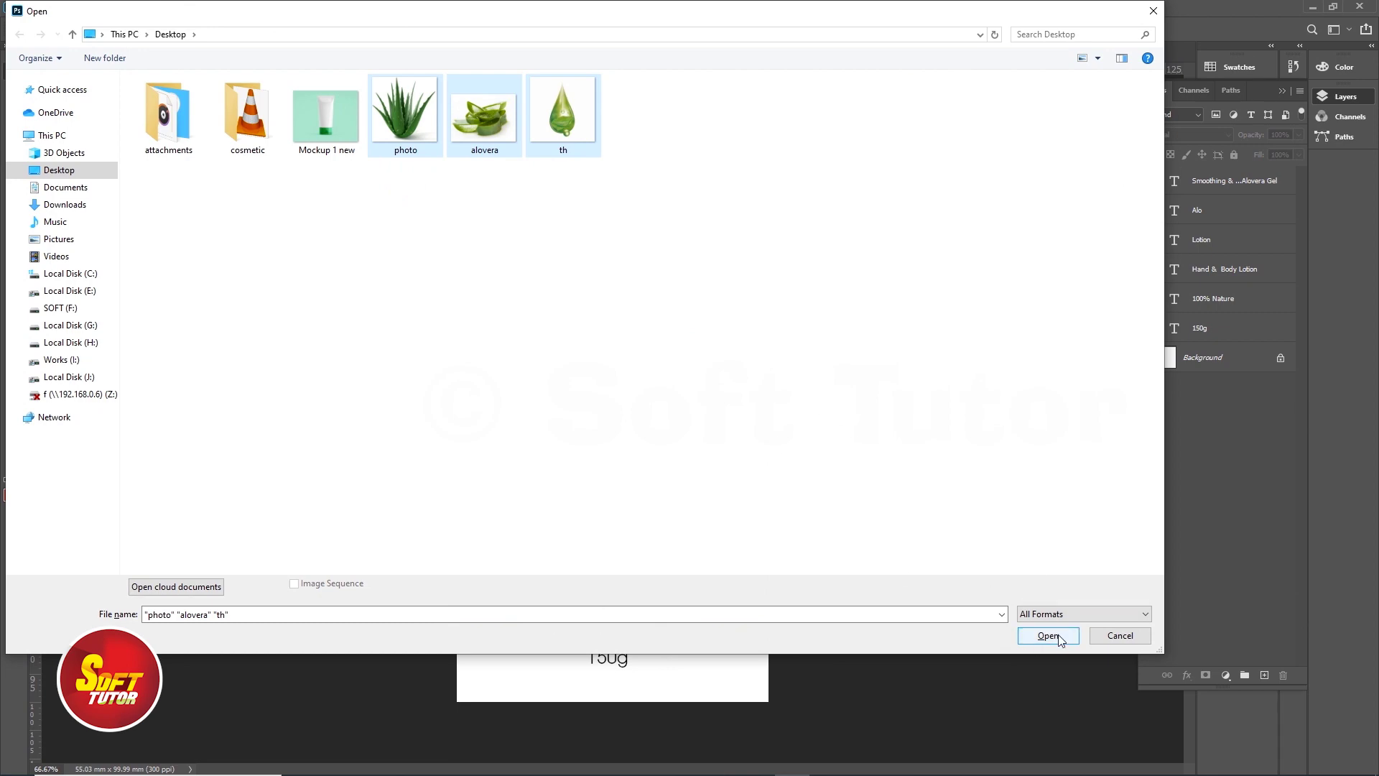
left_click(1052, 637)
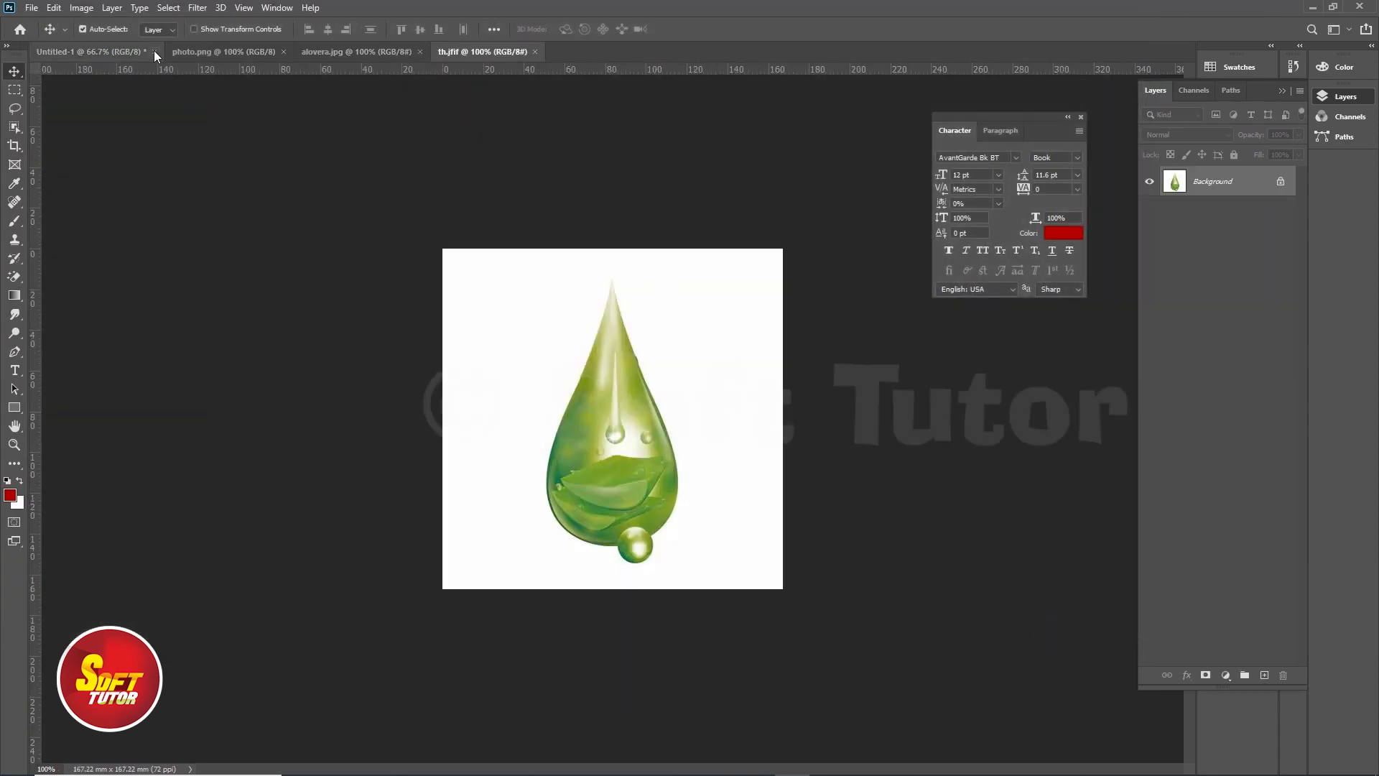
left_click(219, 51)
left_click(666, 373)
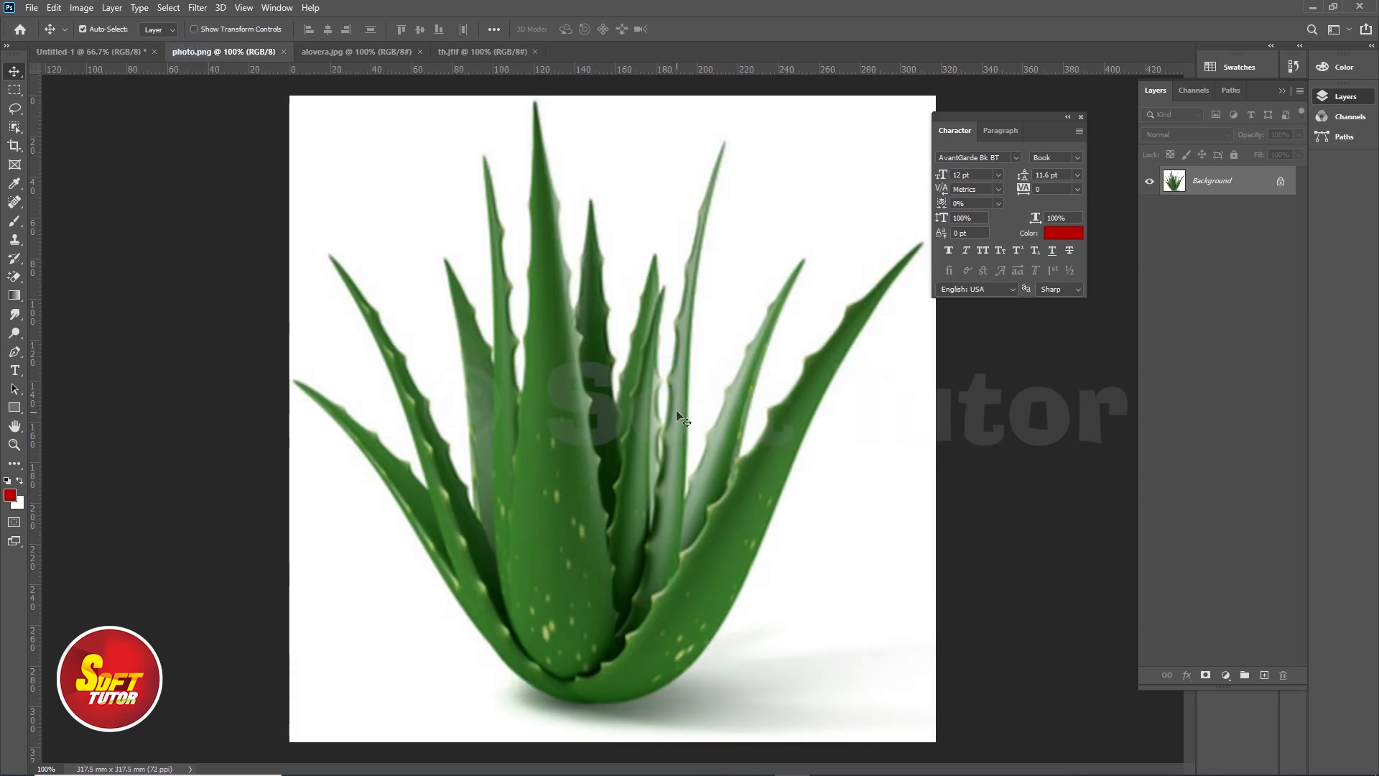
left_click(107, 51)
left_click_drag(135, 68, 584, 412)
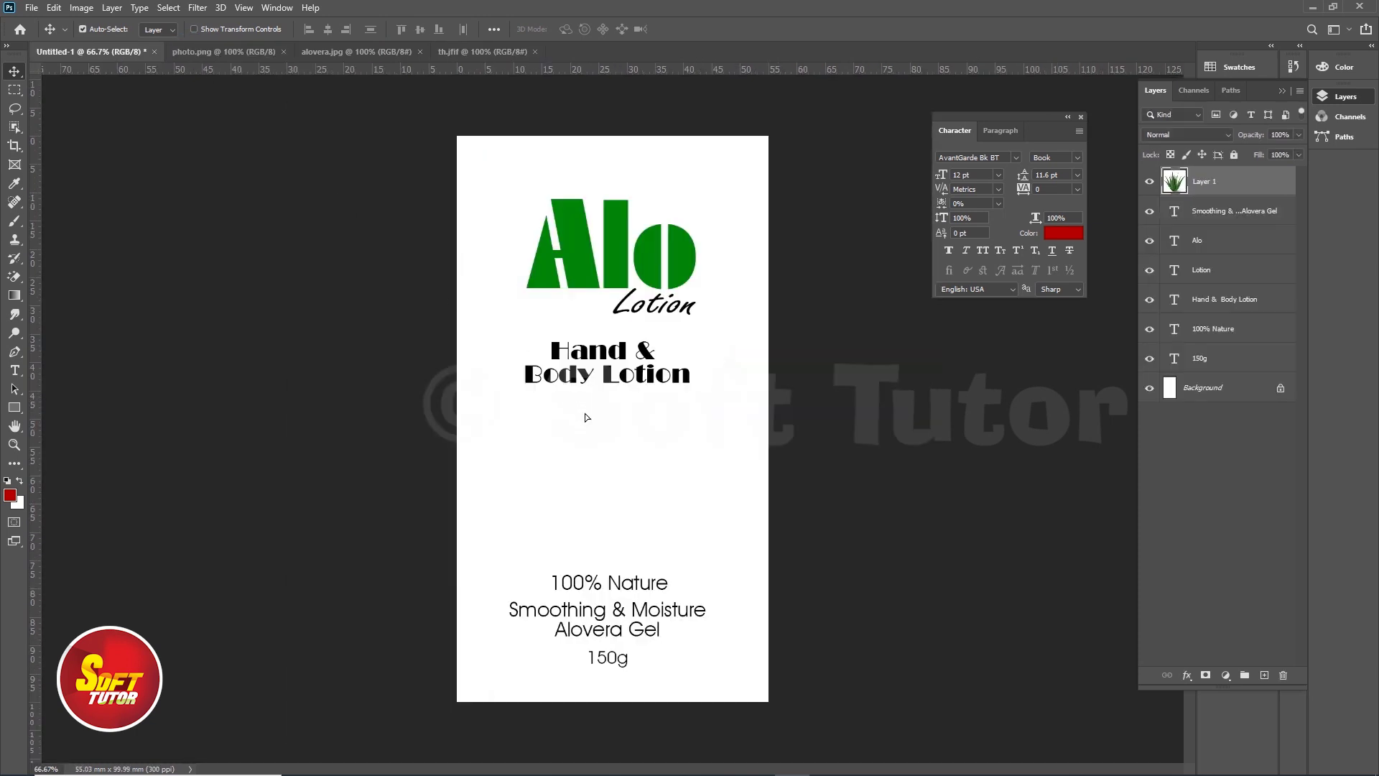
- Scale the aloe plant to sit between the subtitle and 100% Nature
left_click_drag(467, 393, 524, 419)
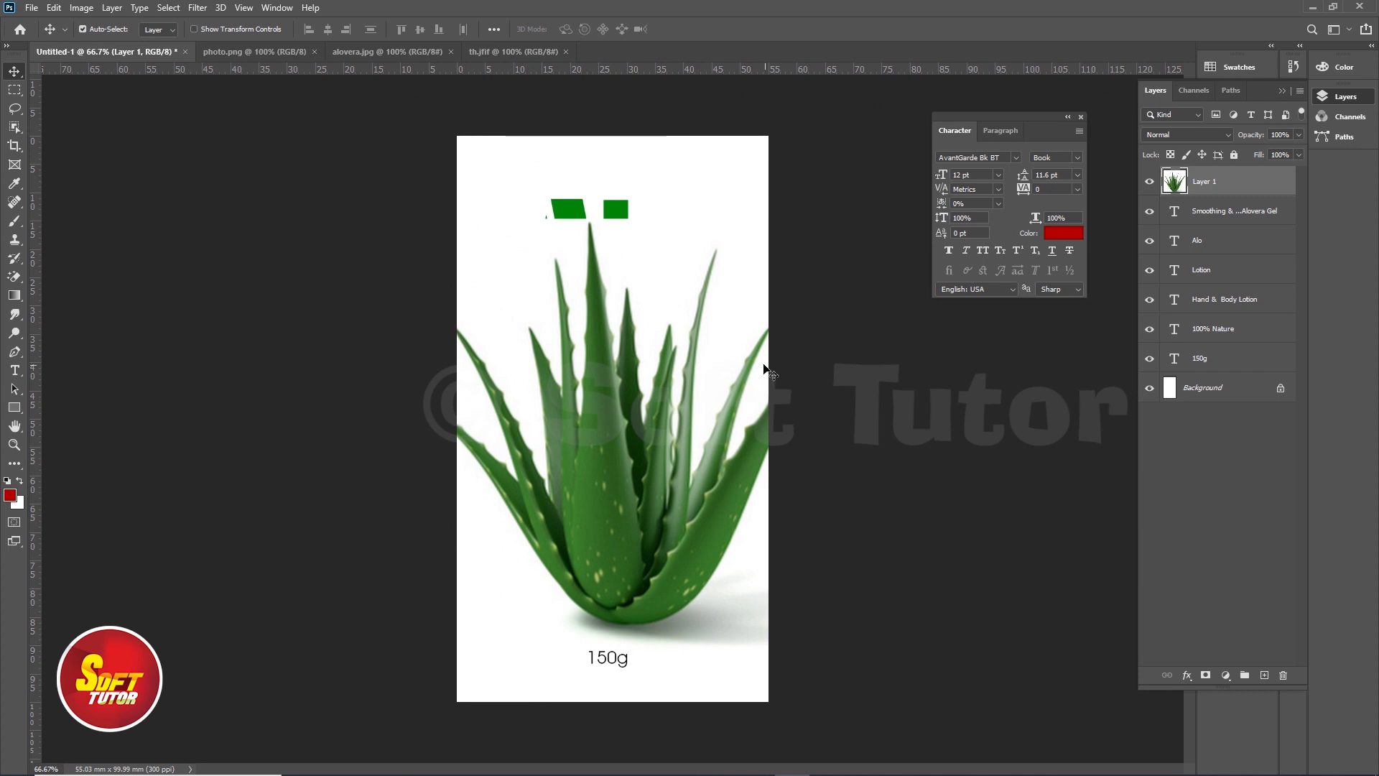
key("ctrl+t")
left_click_drag(855, 220, 634, 441)
mouse_move(525, 508)
left_mouse_down()
mouse_move(621, 453)
mouse_move(610, 449)
left_mouse_up()
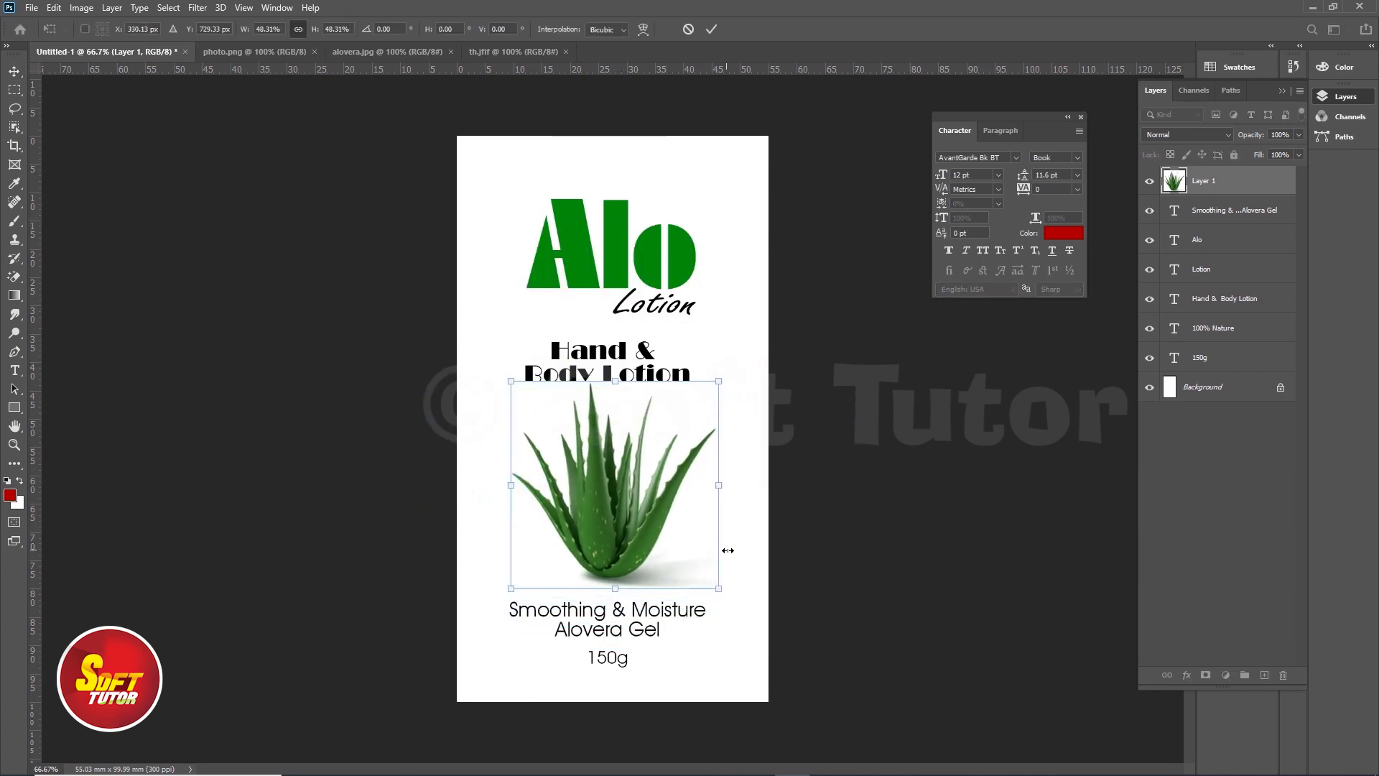
left_click_drag(724, 587, 660, 529)
left_click_drag(555, 442, 581, 487)
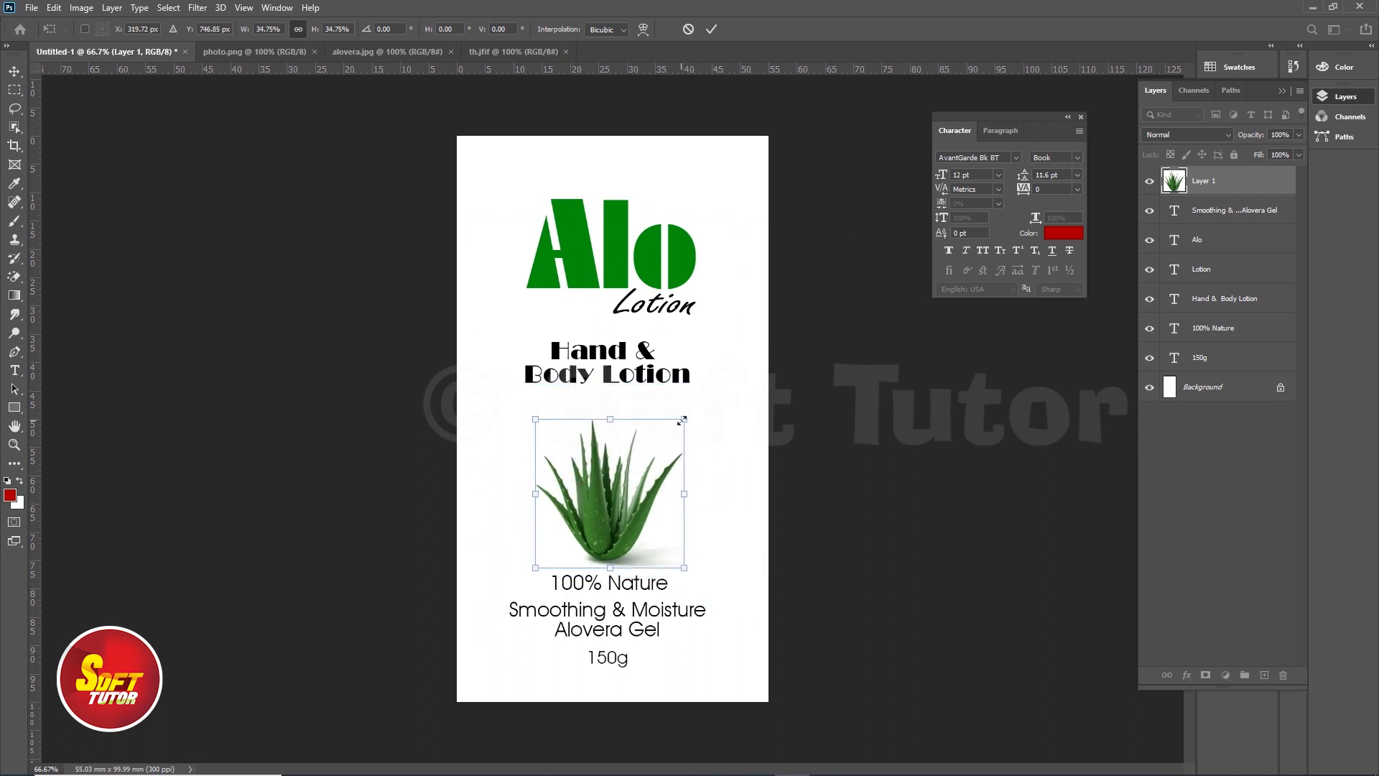
left_click_drag(681, 421, 699, 397)
left_click_drag(626, 490, 630, 493)
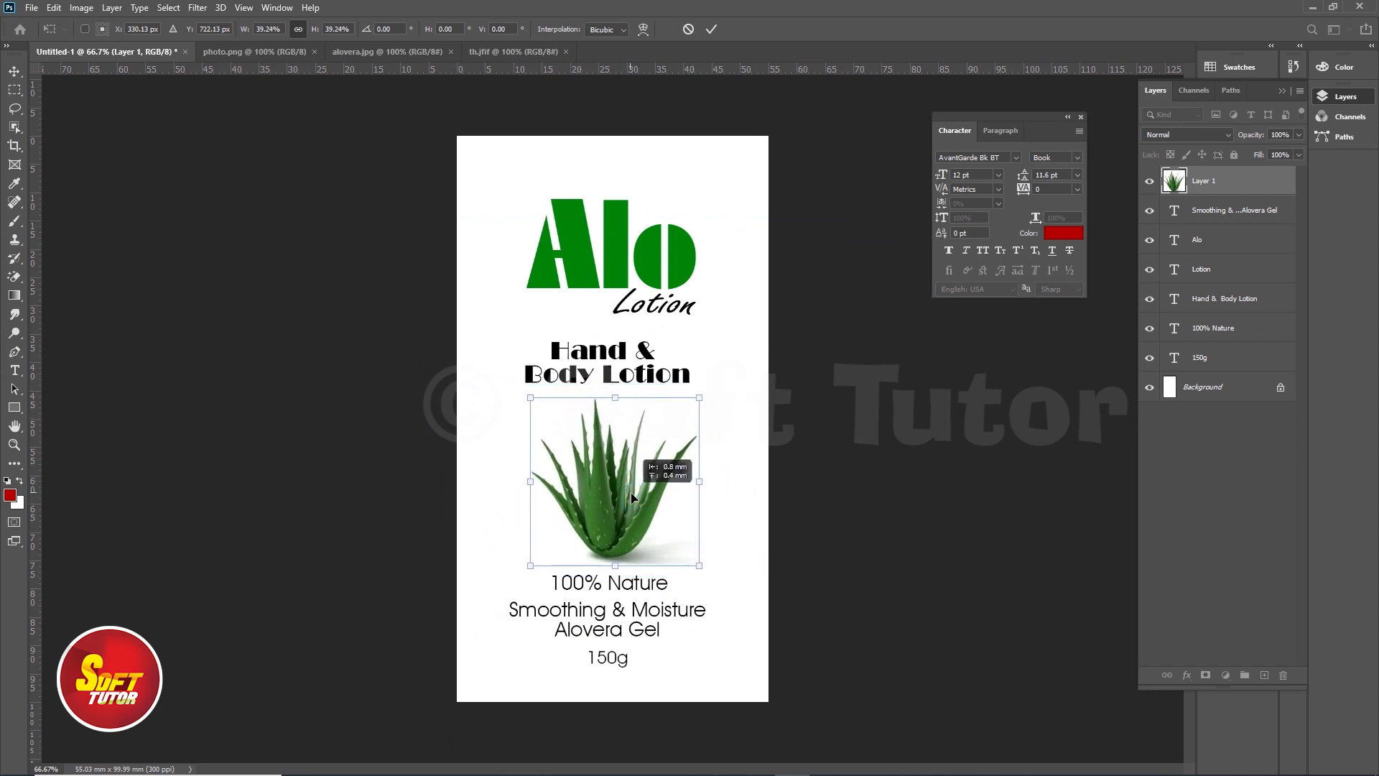
key("Return")
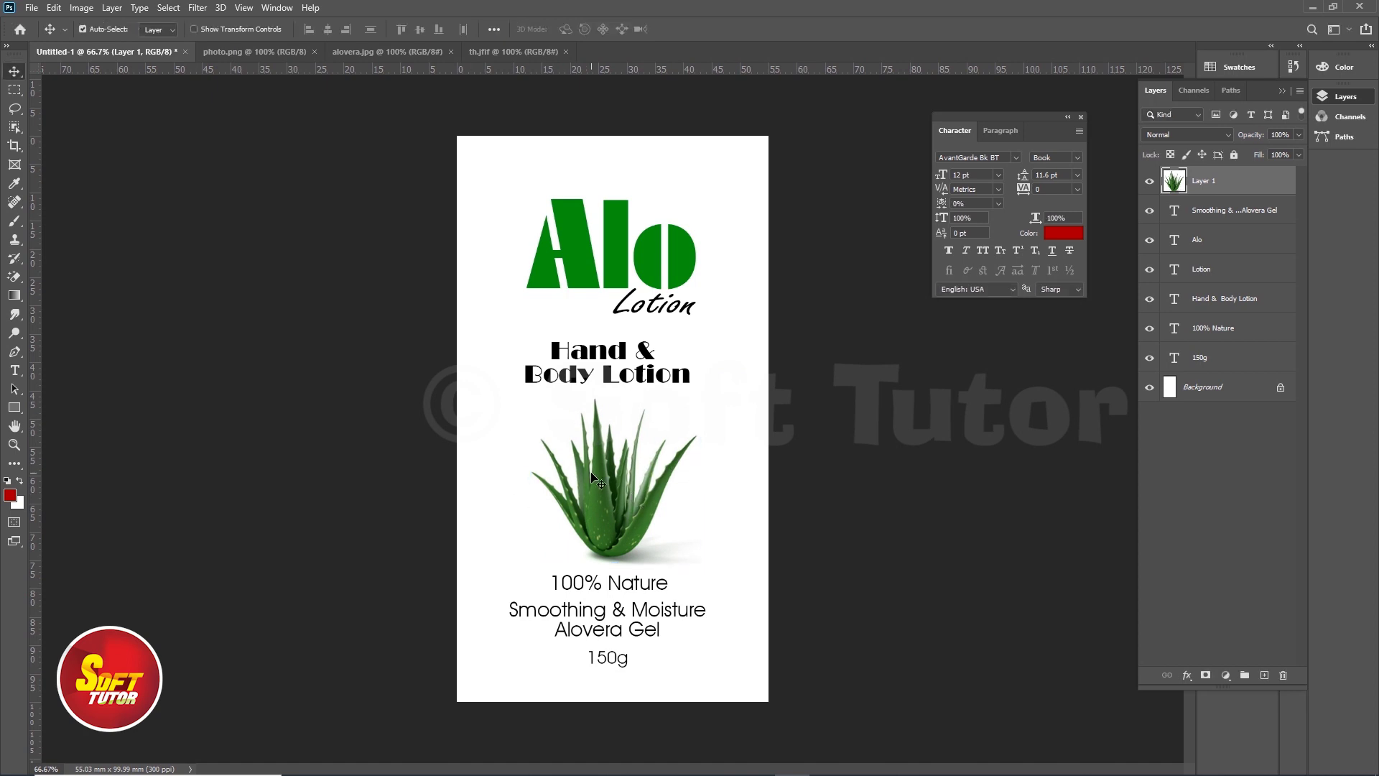
- Zoom in to check the aloe plant, then return to a full label view
mouse_move(496, 389)
left_mouse_down()
mouse_move(600, 517)
mouse_move(640, 458)
mouse_move(580, 460)
left_mouse_up()
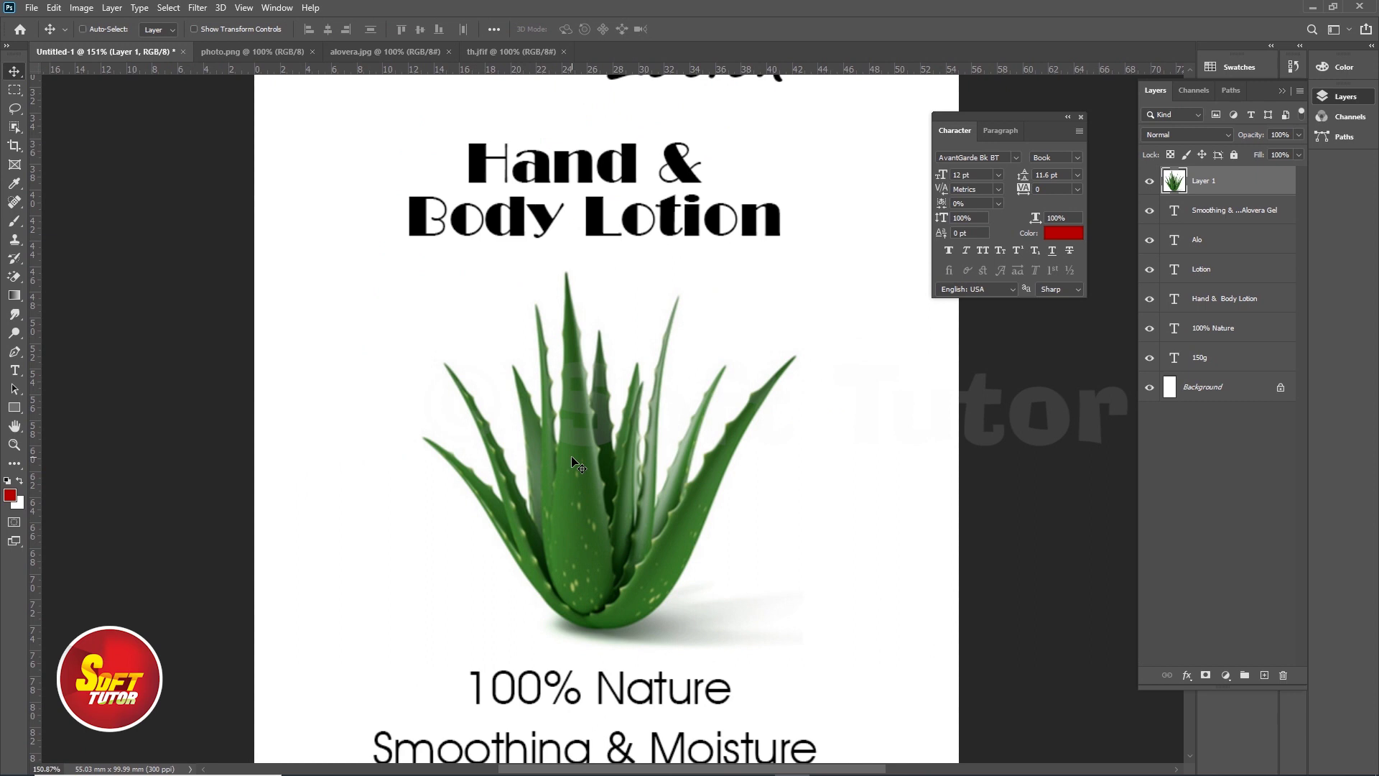
key("ctrl+1")
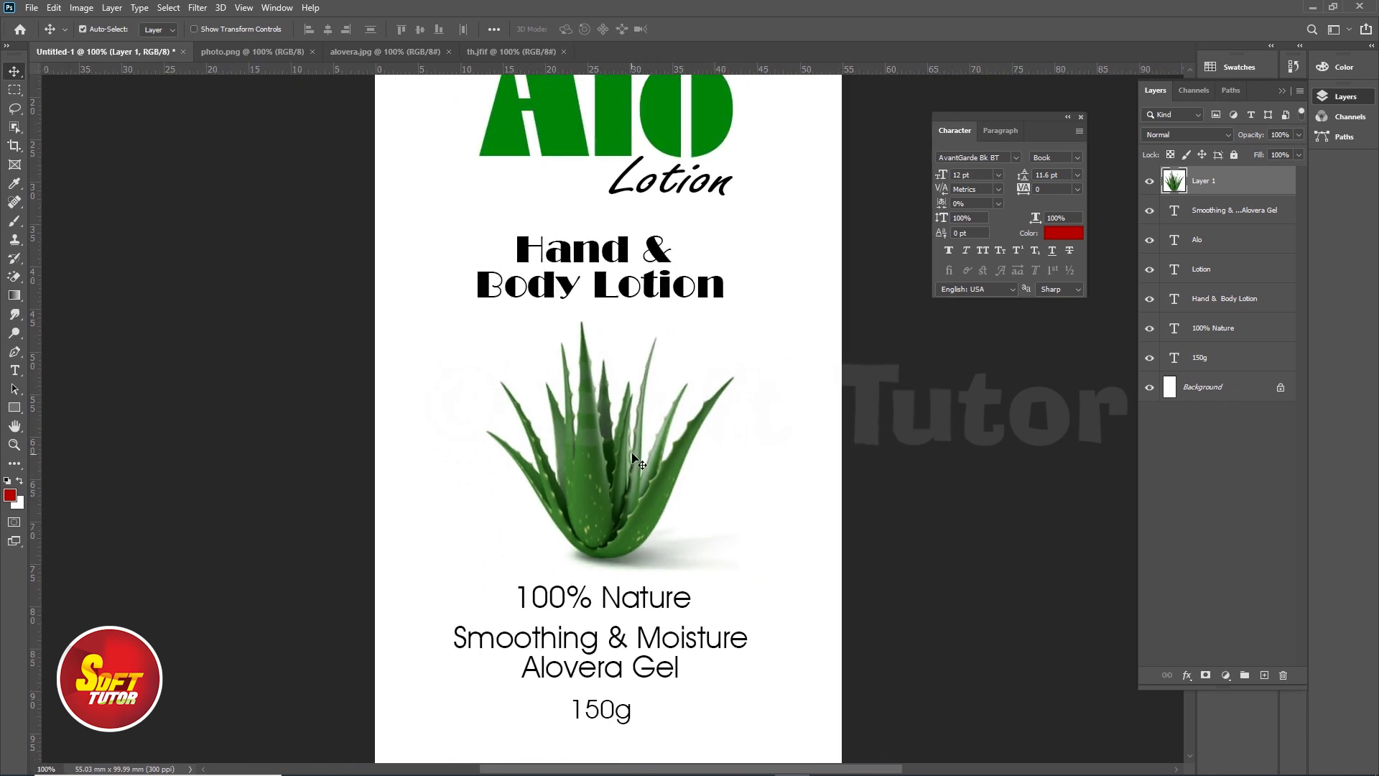
left_click_drag(730, 261, 718, 333)
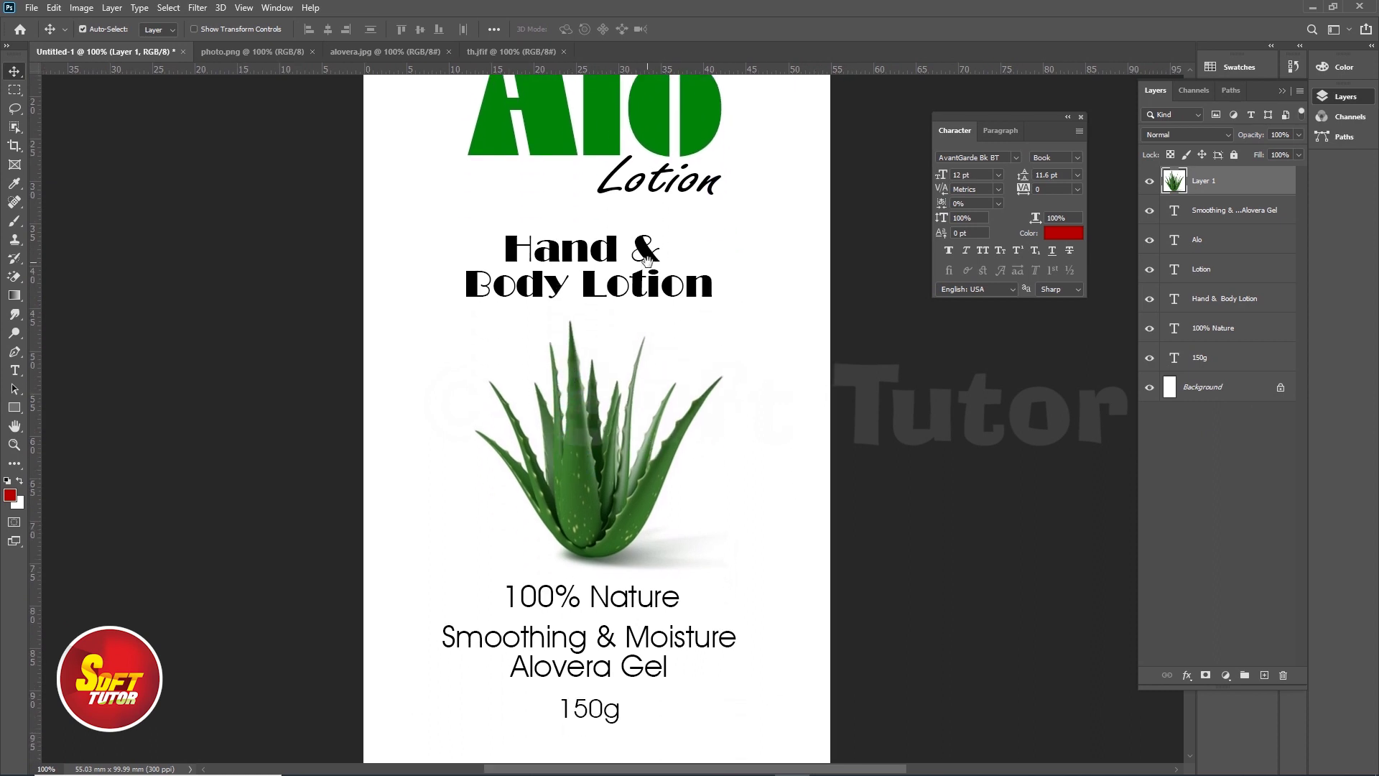
left_click_drag(645, 263, 645, 356)
left_click(511, 52)
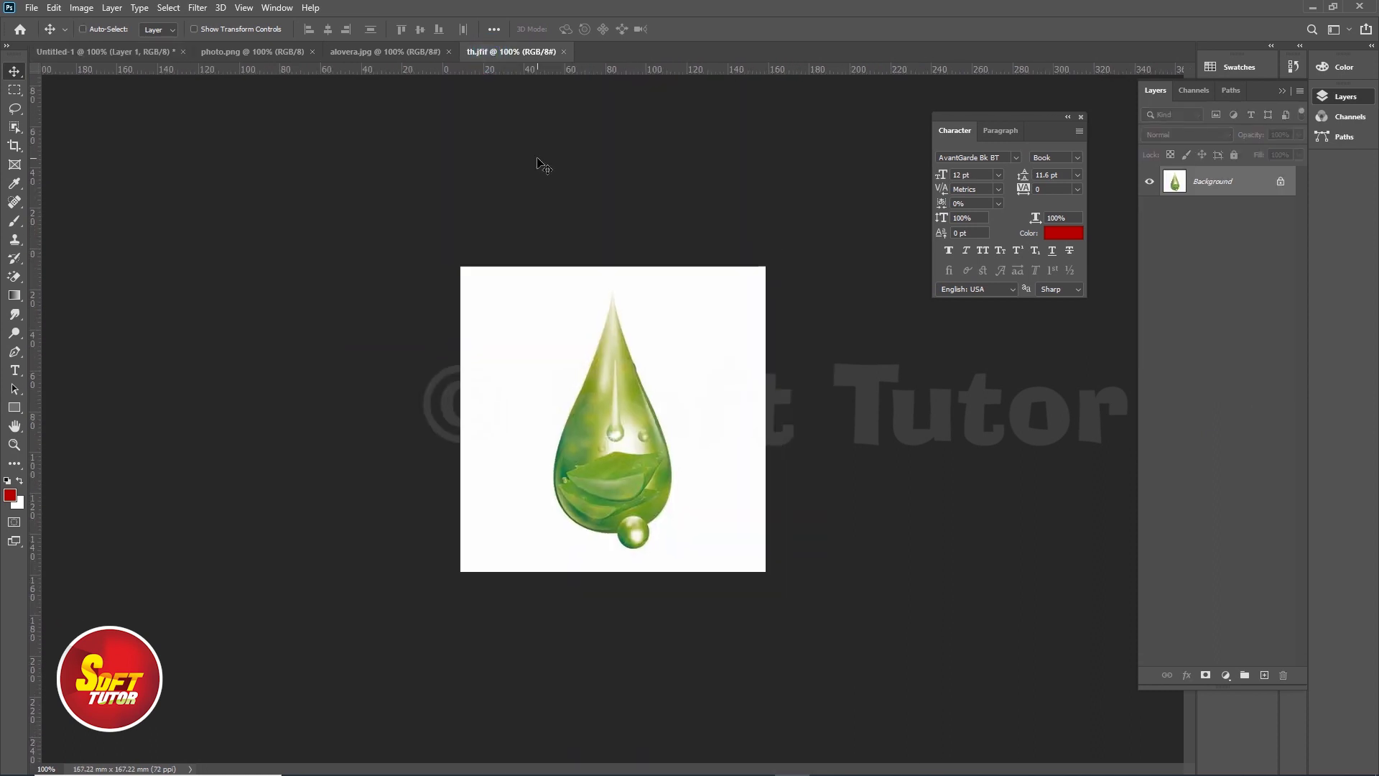
- Drag the alovera.jpg aloe slices photo onto the label and position it below the title
left_click(140, 51)
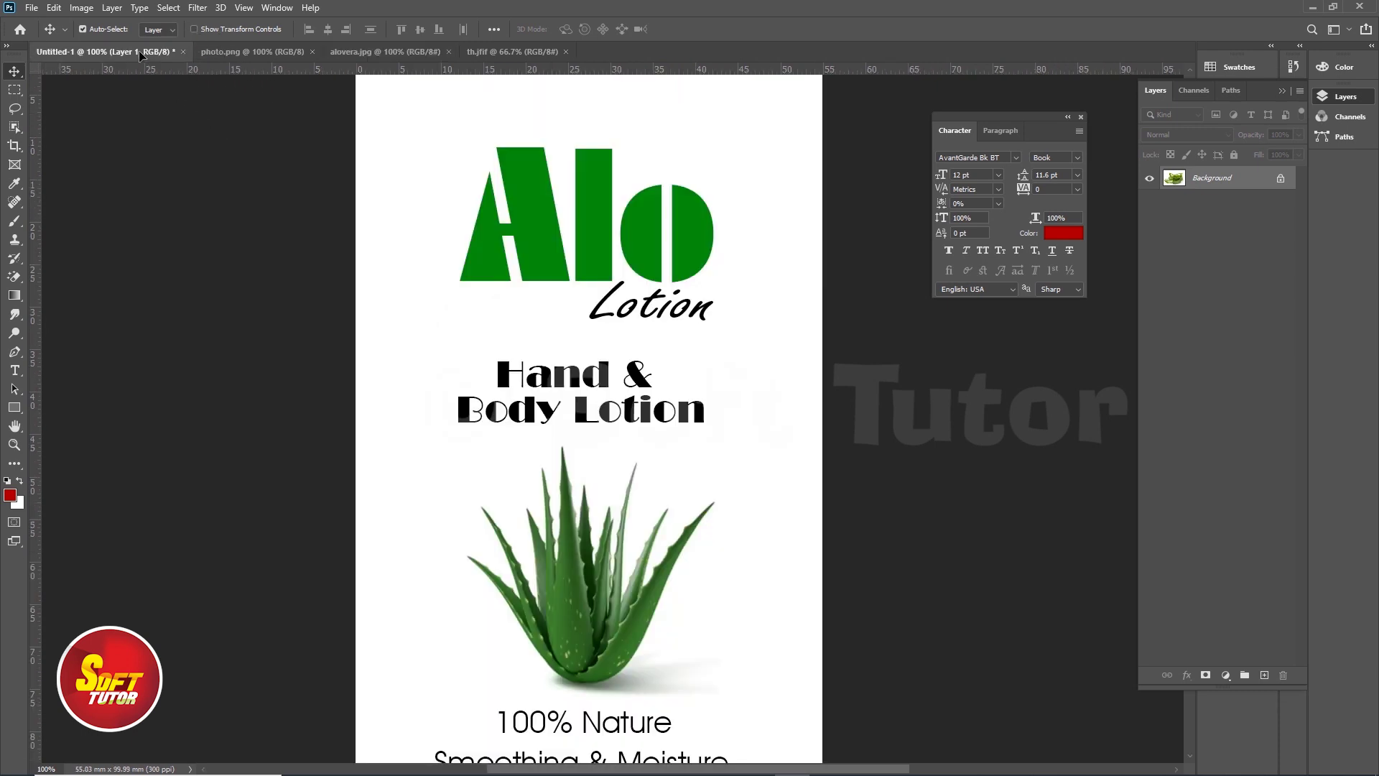
mouse_move(139, 51)
left_mouse_down()
mouse_move(564, 478)
mouse_move(620, 424)
left_mouse_up()
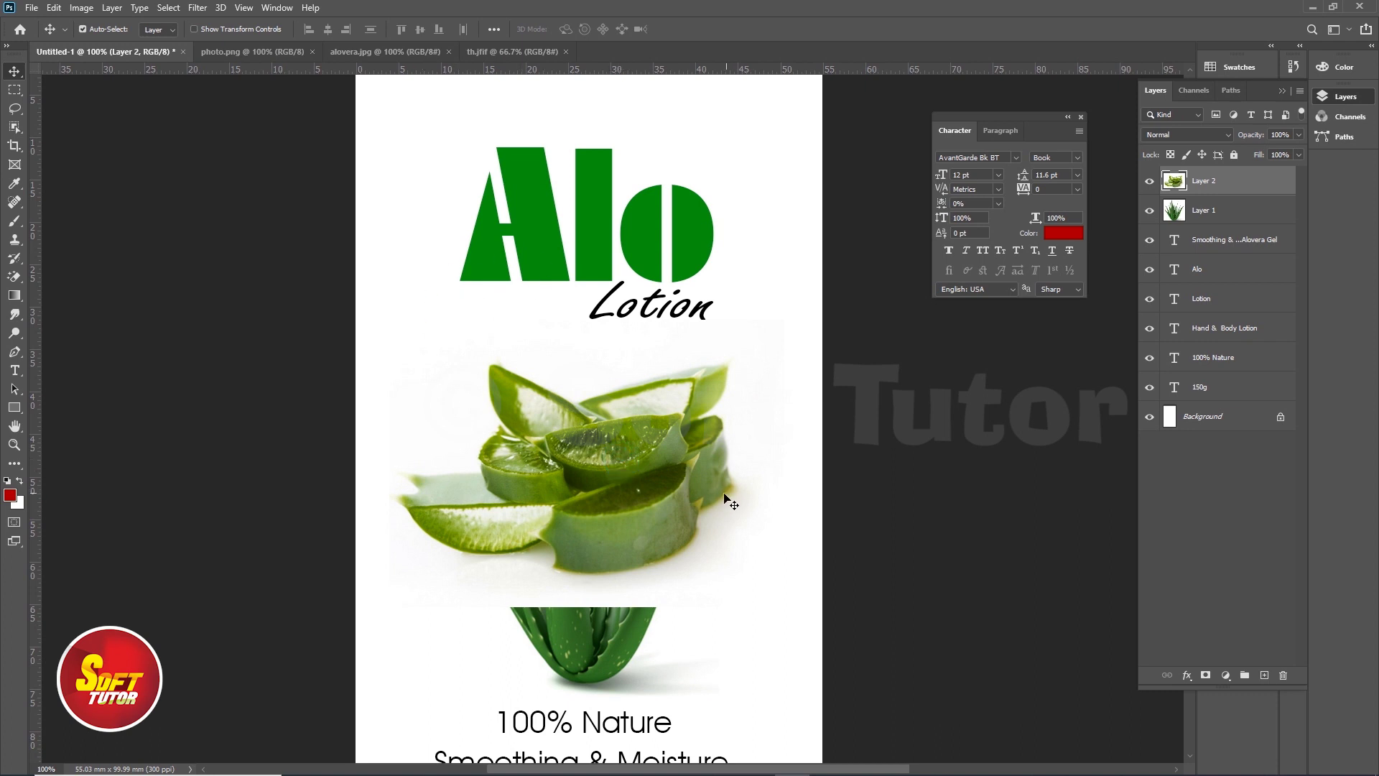
left_click_drag(593, 515, 600, 585)
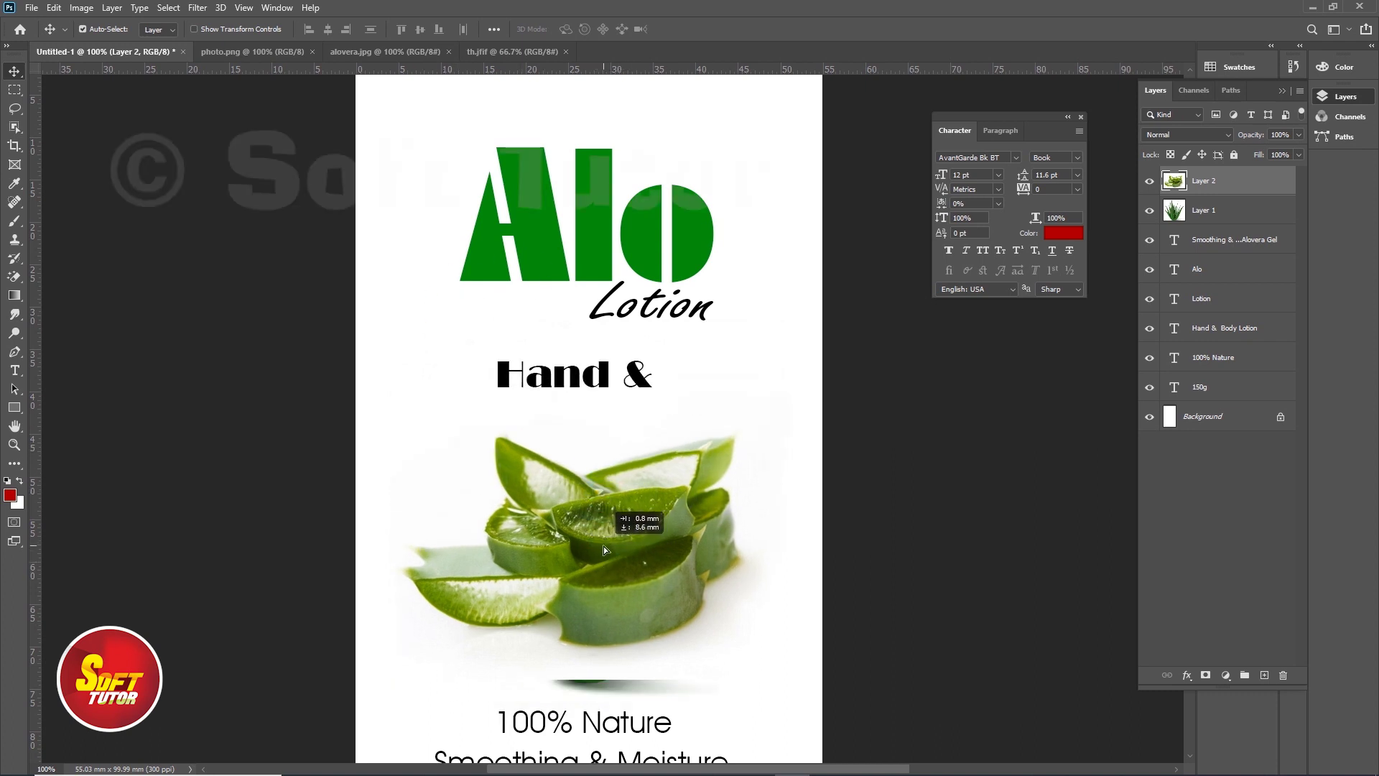
left_click_drag(586, 530, 587, 510)
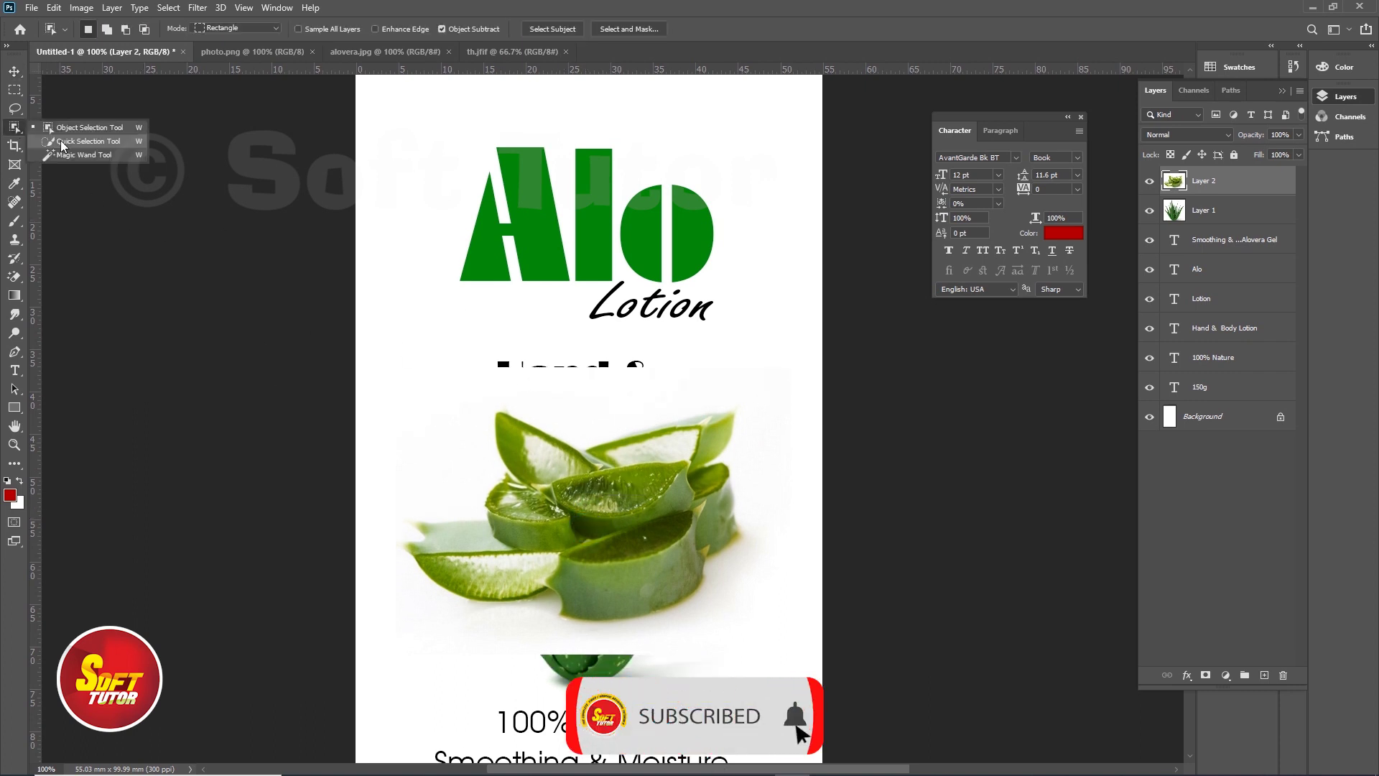
- Select the aloe slices with the Quick Selection tool and Select Subject
left_click_drag(16, 128, 72, 137)
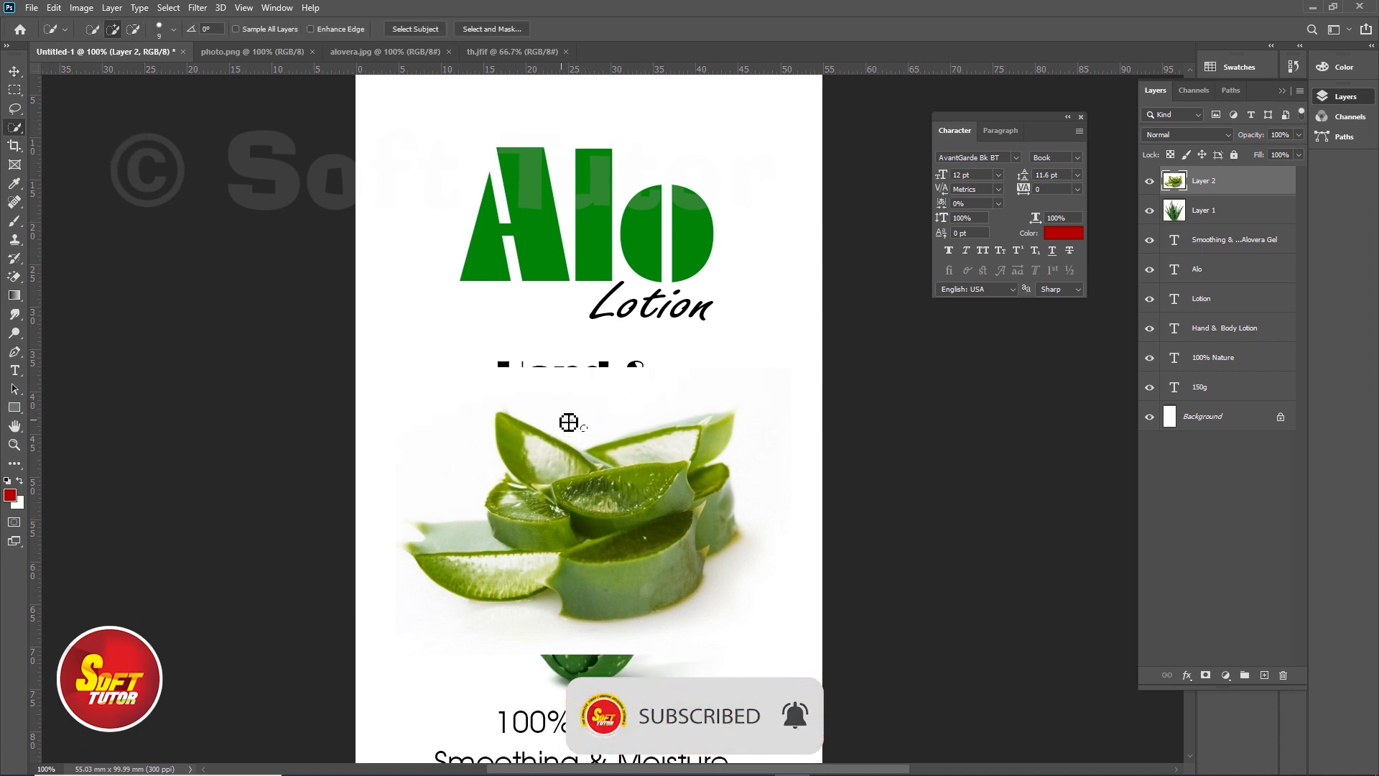
left_click_drag(580, 431, 586, 437)
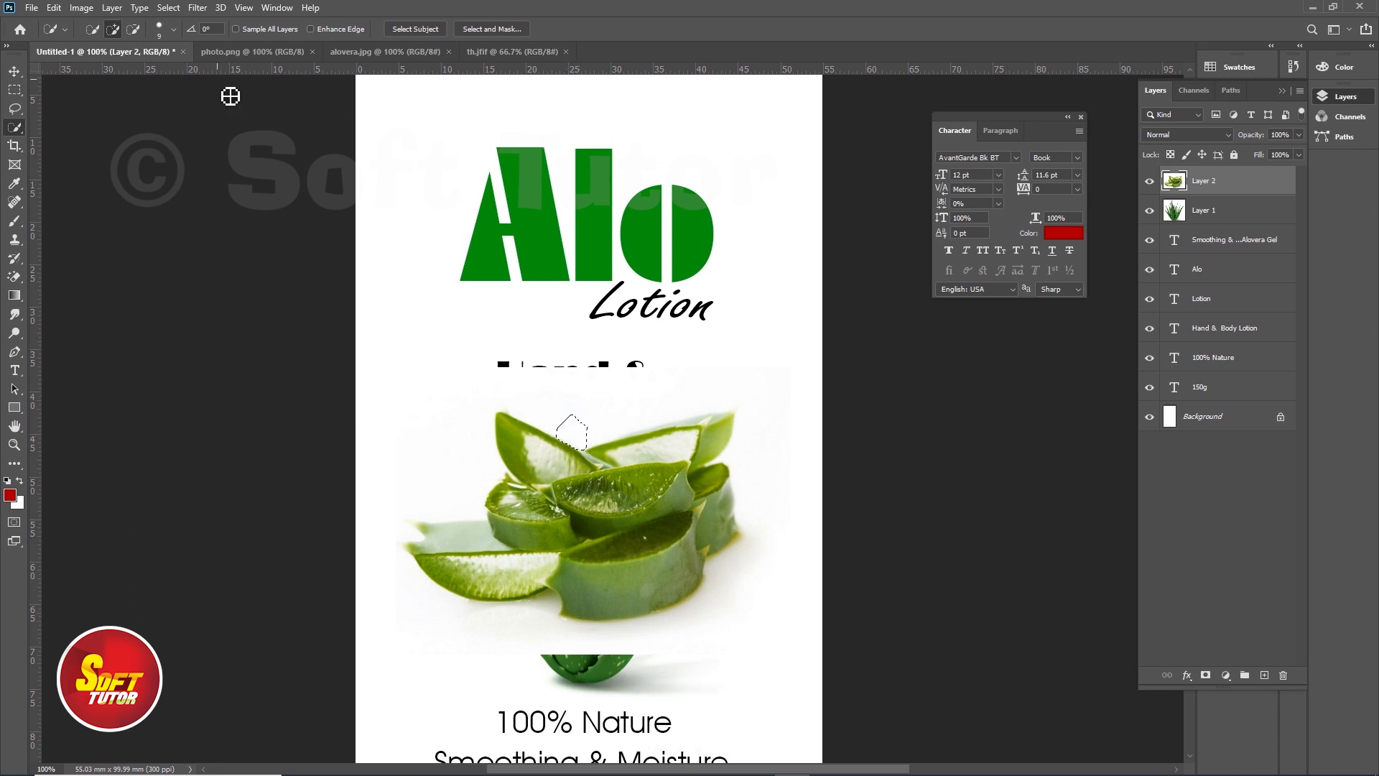
left_click(424, 29)
left_click_drag(593, 428, 680, 347)
key("alt")
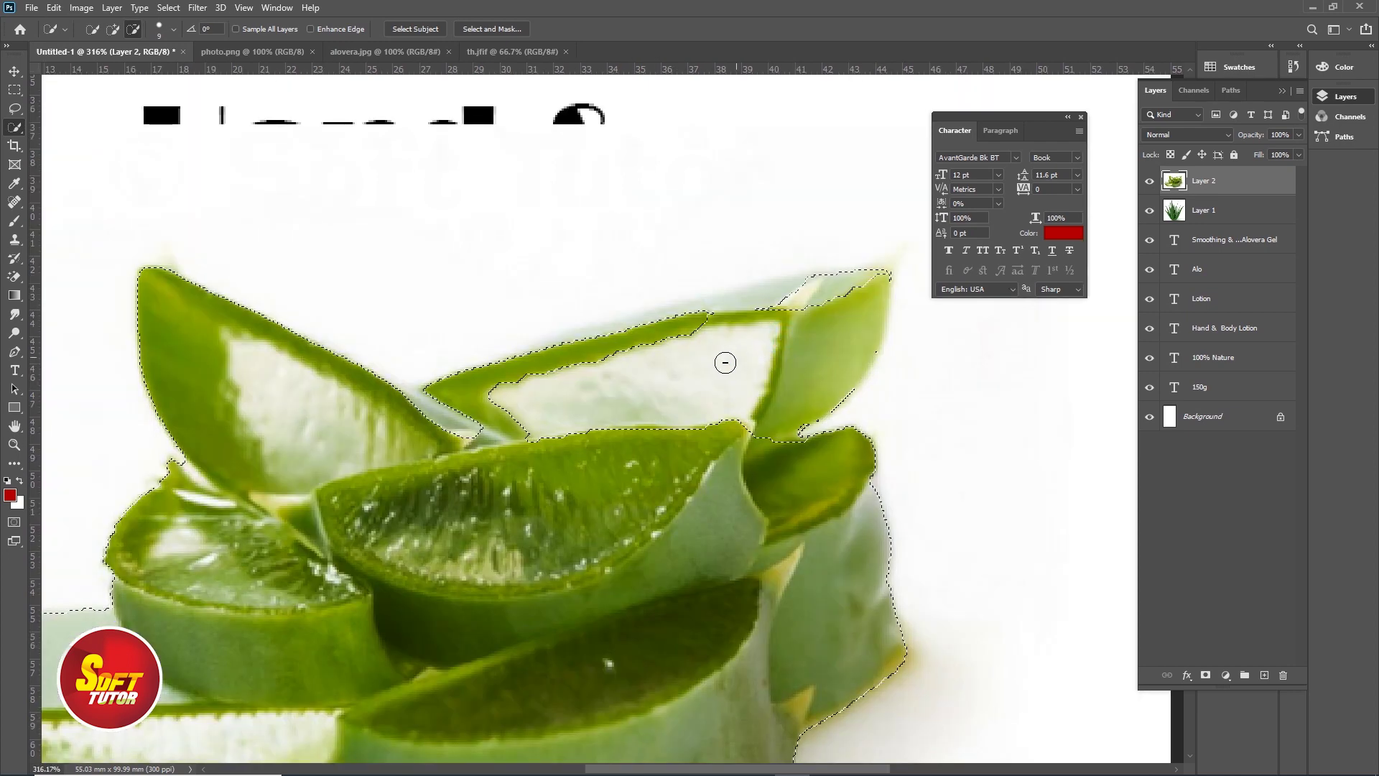
- Refine the selection along the aloe leaf edges, excluding the white background
left_click_drag(721, 363, 811, 293)
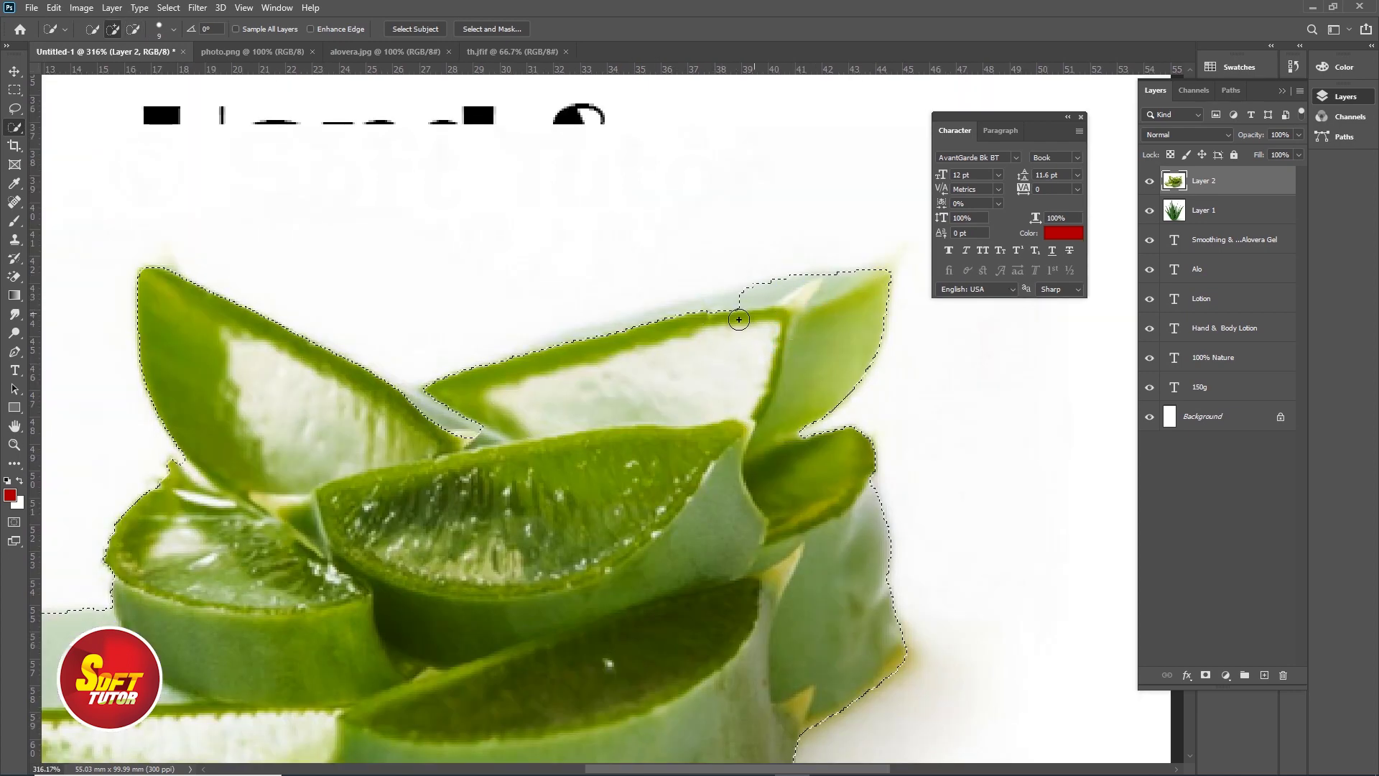
left_click_drag(689, 328, 744, 302)
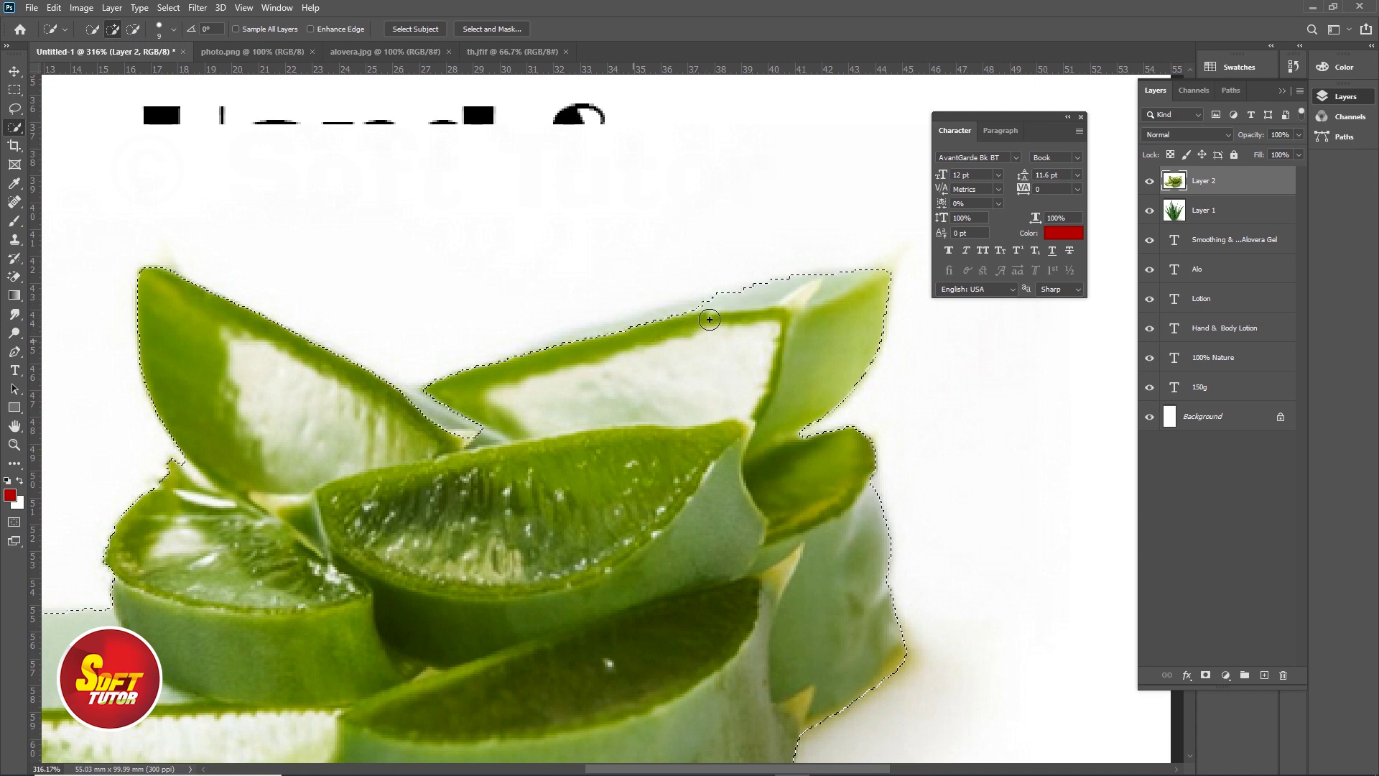
left_click_drag(535, 380, 703, 311)
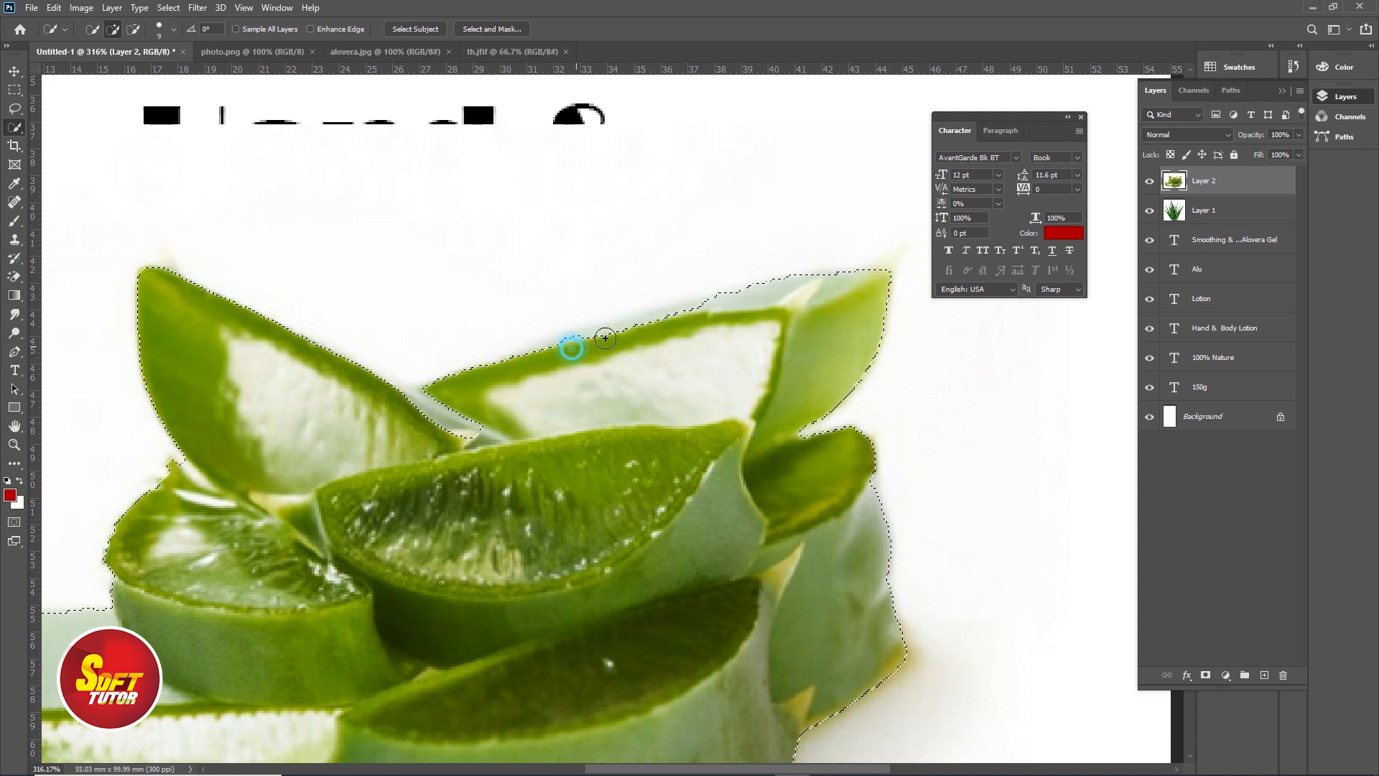
left_click_drag(621, 345, 560, 352)
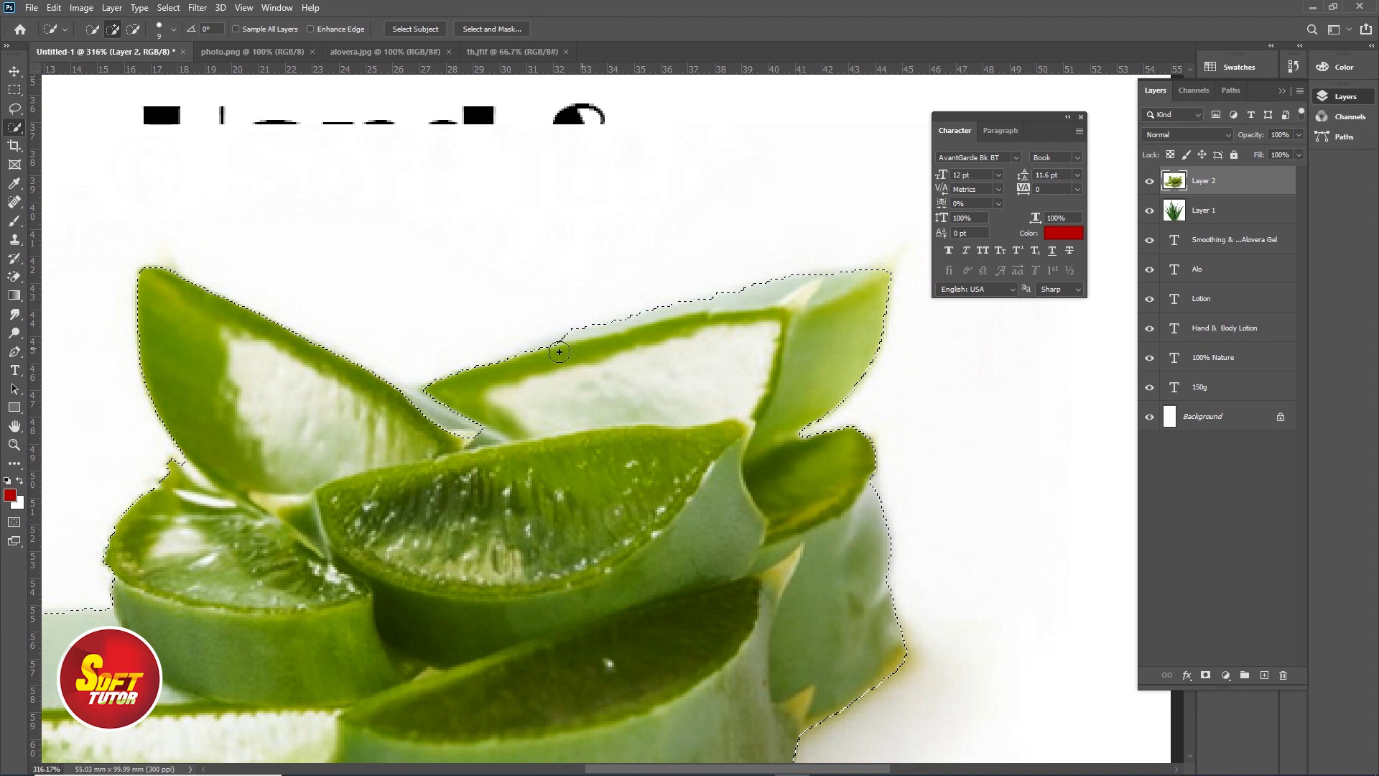
left_click_drag(640, 596, 691, 444)
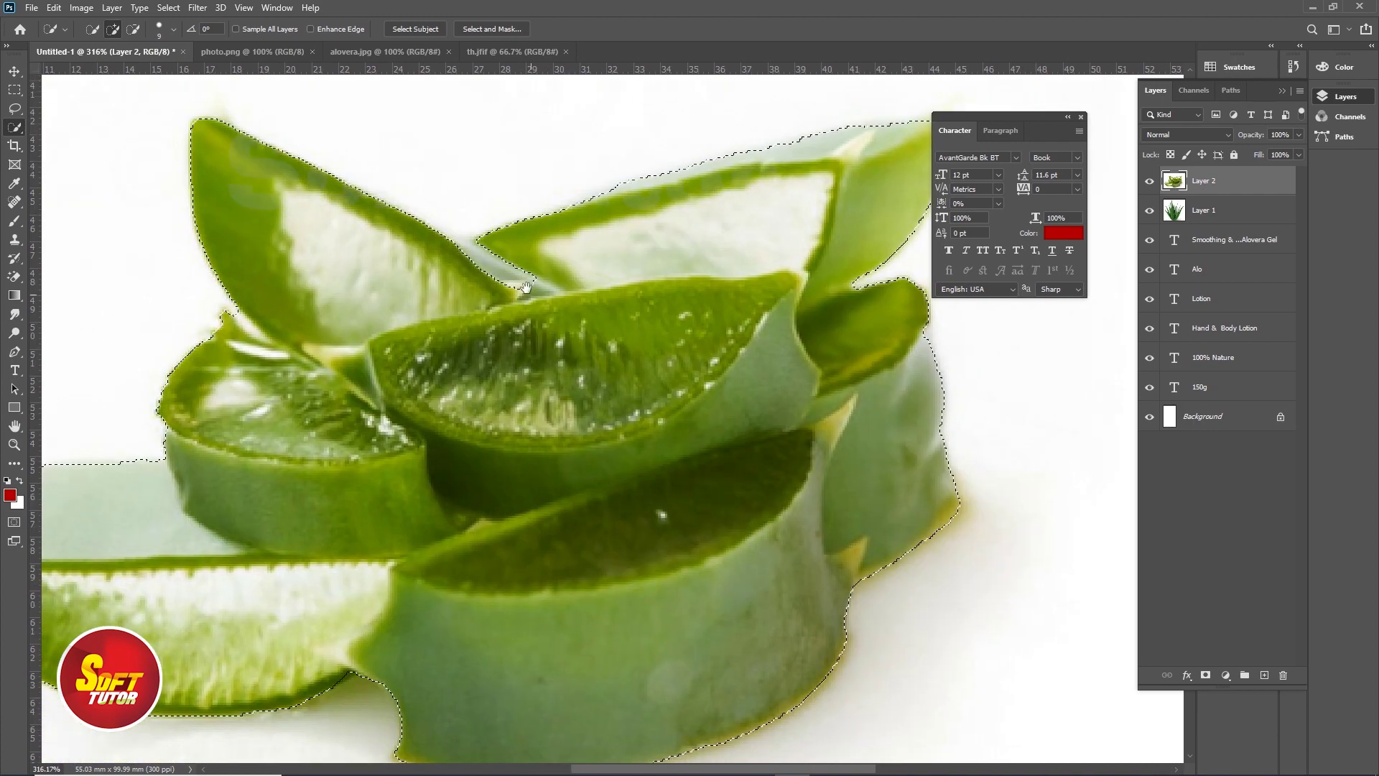
left_click_drag(523, 243, 477, 257)
mouse_move(415, 414)
left_mouse_down()
mouse_move(590, 248)
mouse_move(547, 383)
mouse_move(497, 439)
left_mouse_up()
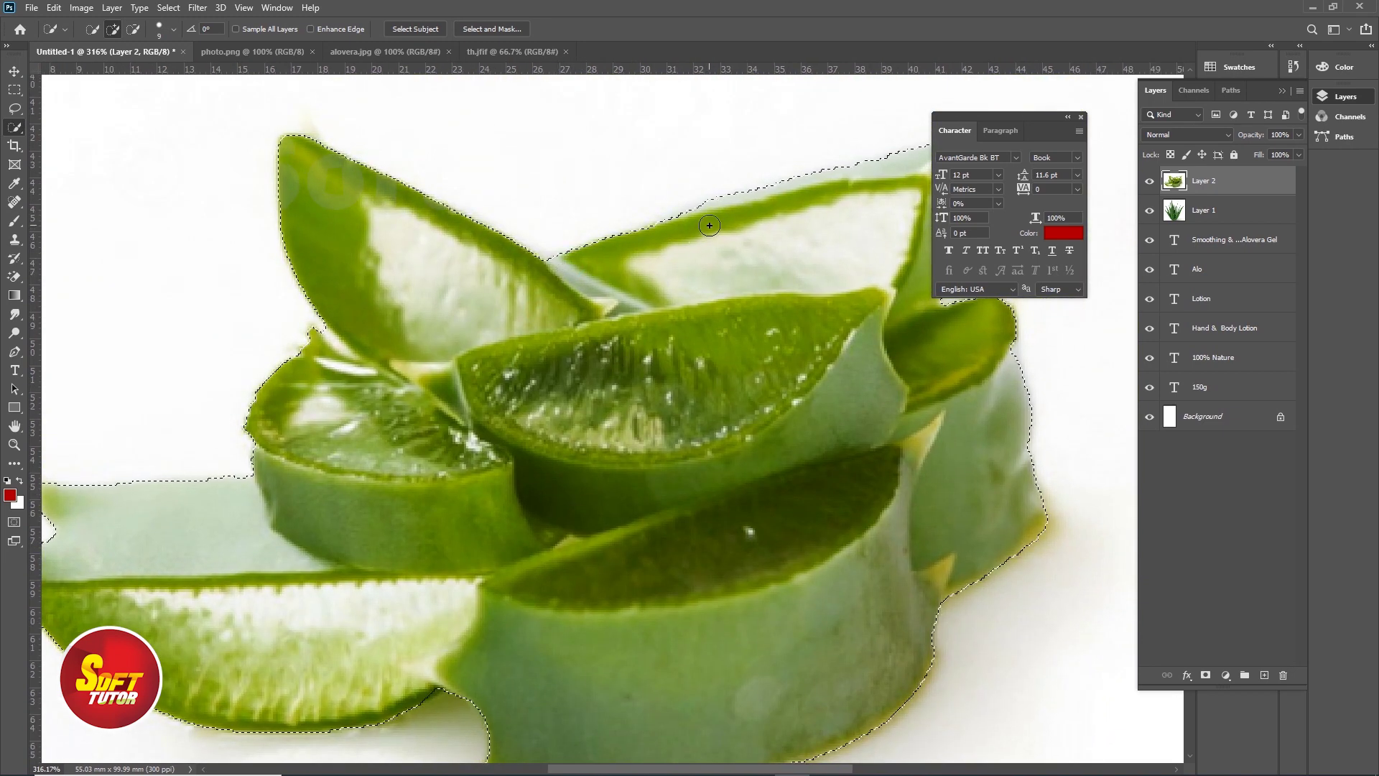
key("ctrl+minus")
key("ctrl+minus")
key("ctrl+minus")
- Feather the aloe-slice selection, invert it, and delete the white background around the slices
right_click(532, 393)
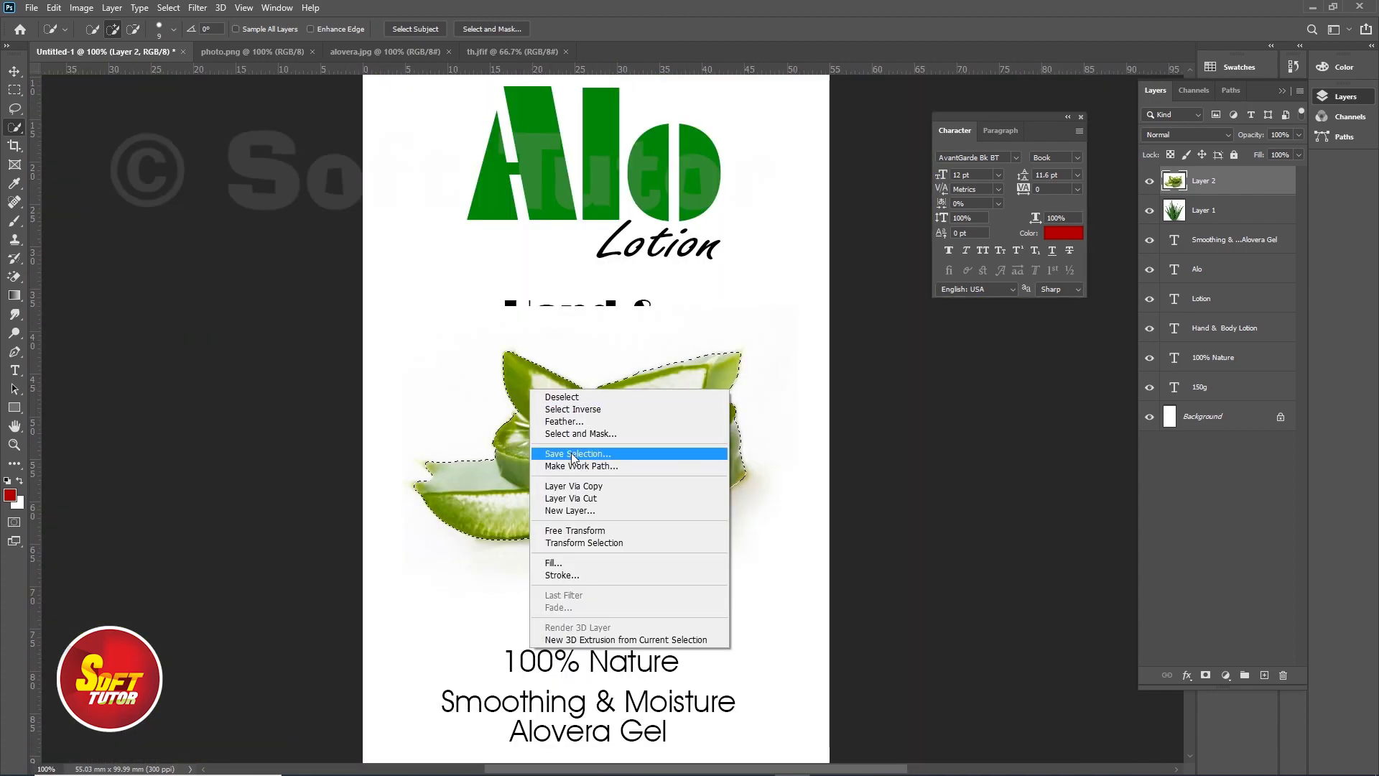
left_click(570, 424)
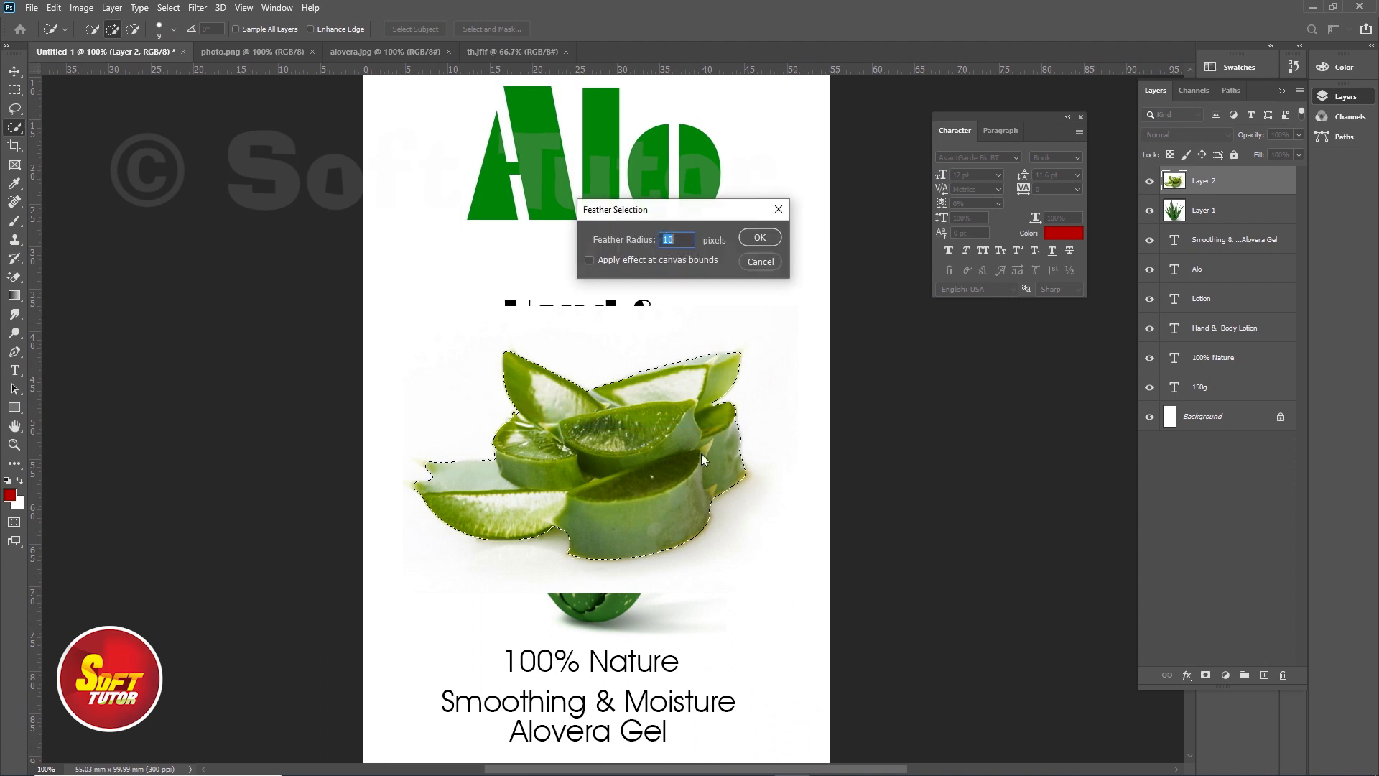
type("1.5")
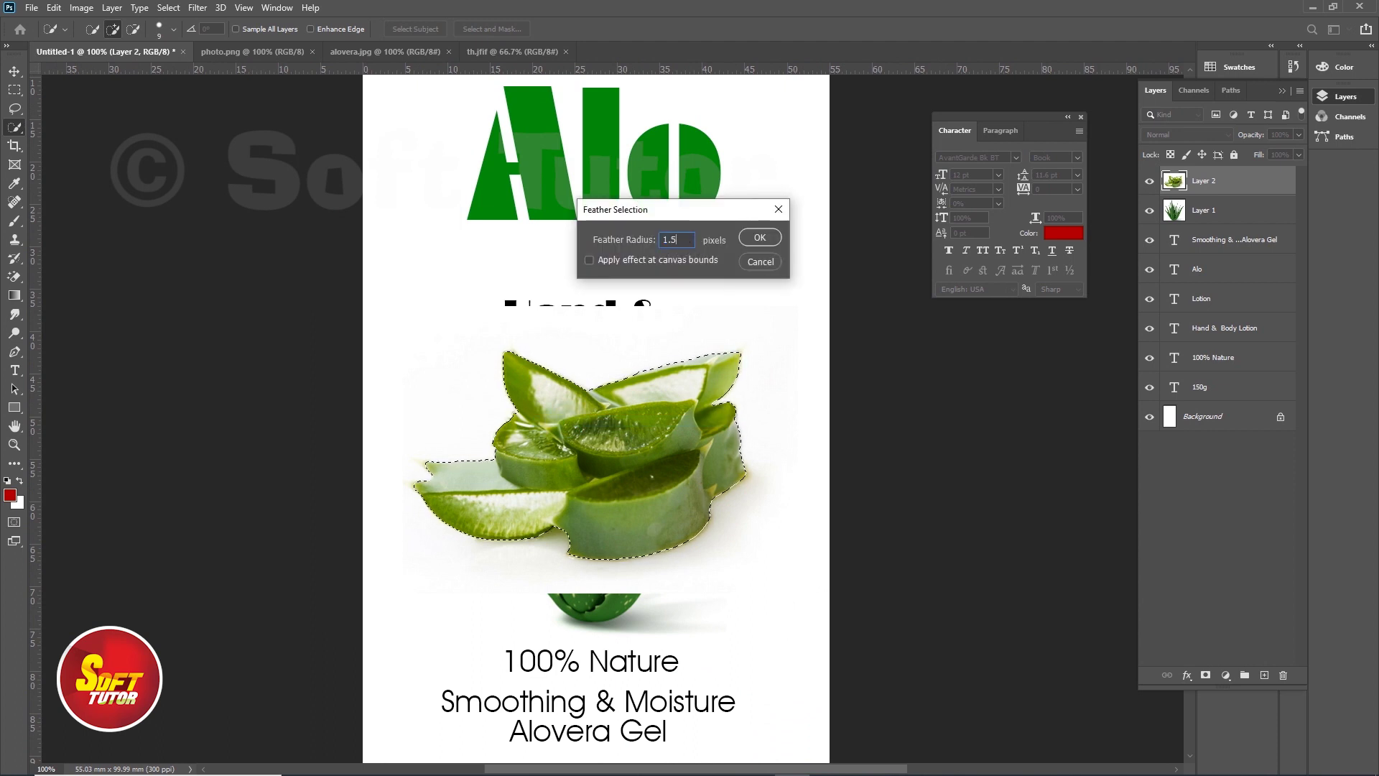
key("Return")
left_click(168, 7)
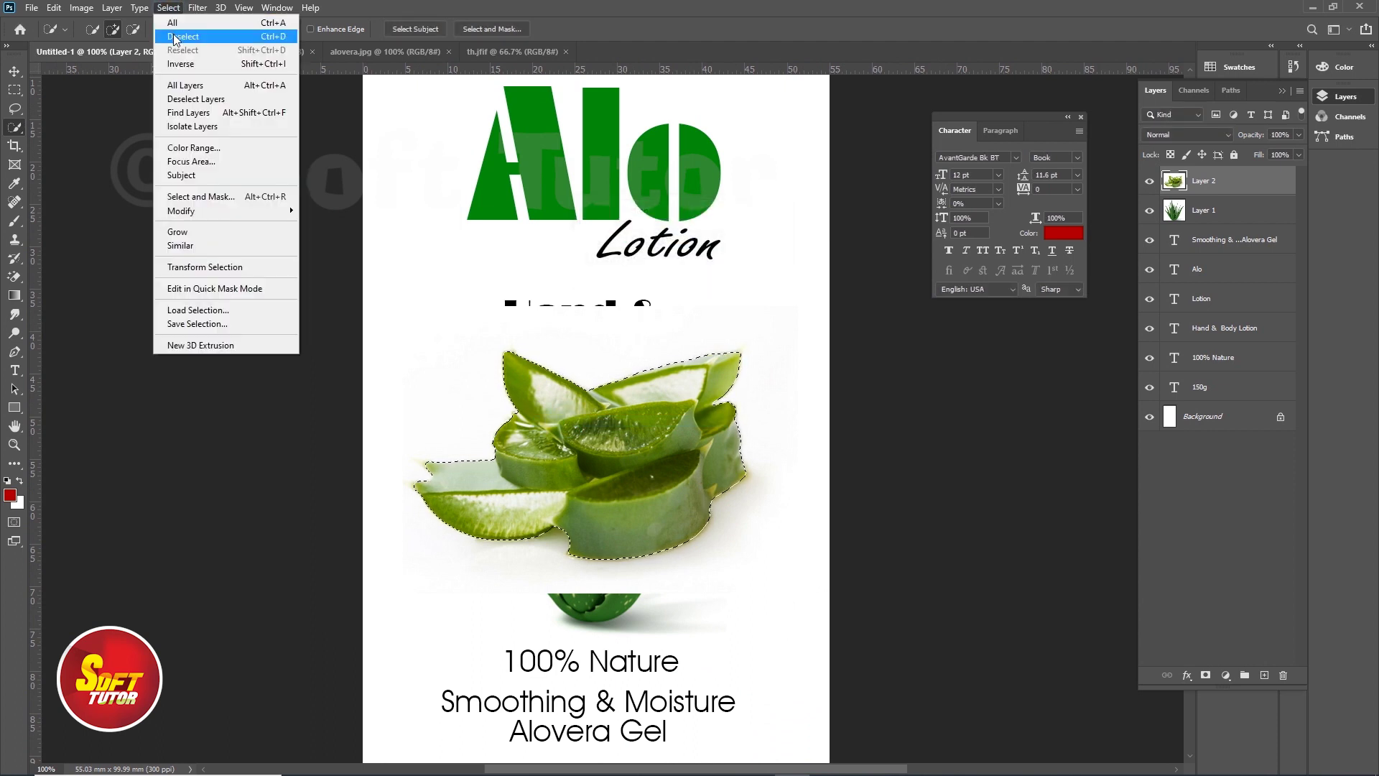
left_click(202, 67)
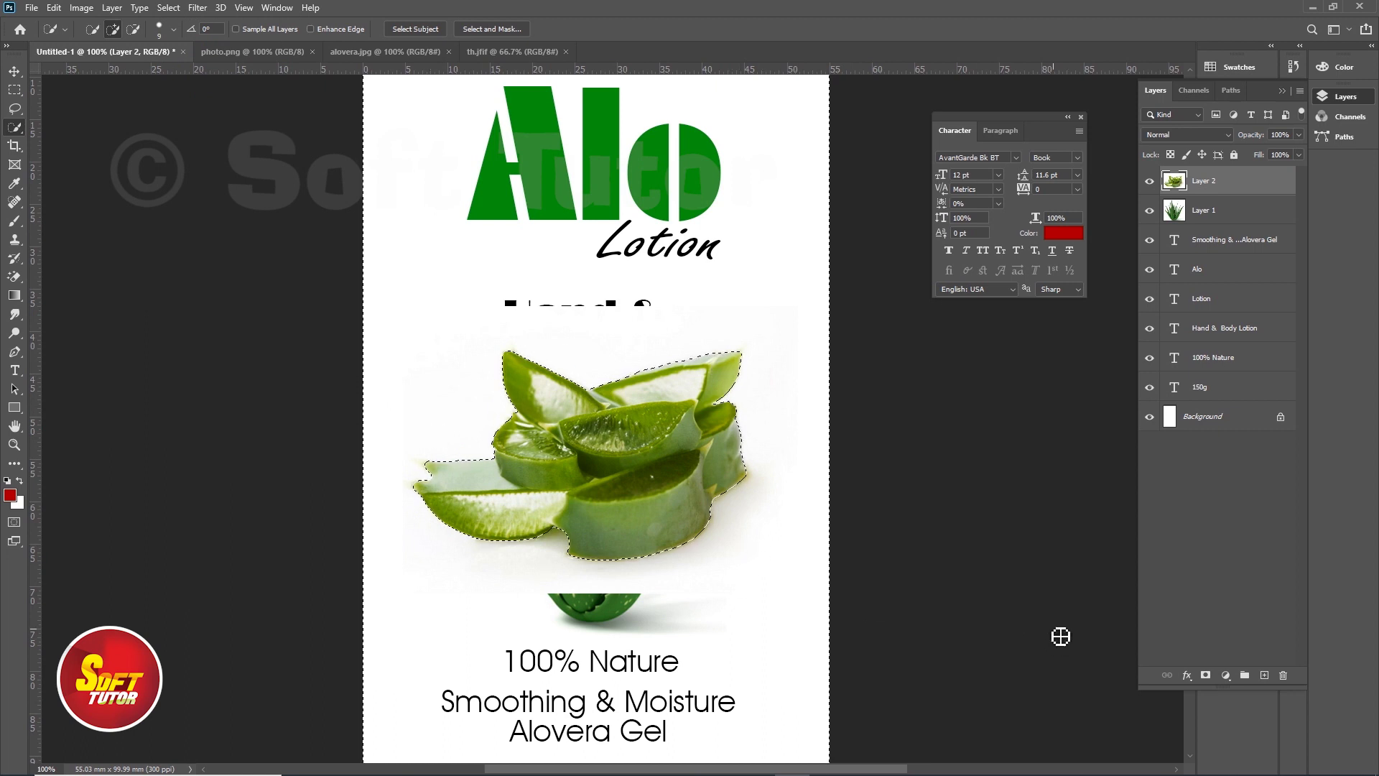
key("Delete")
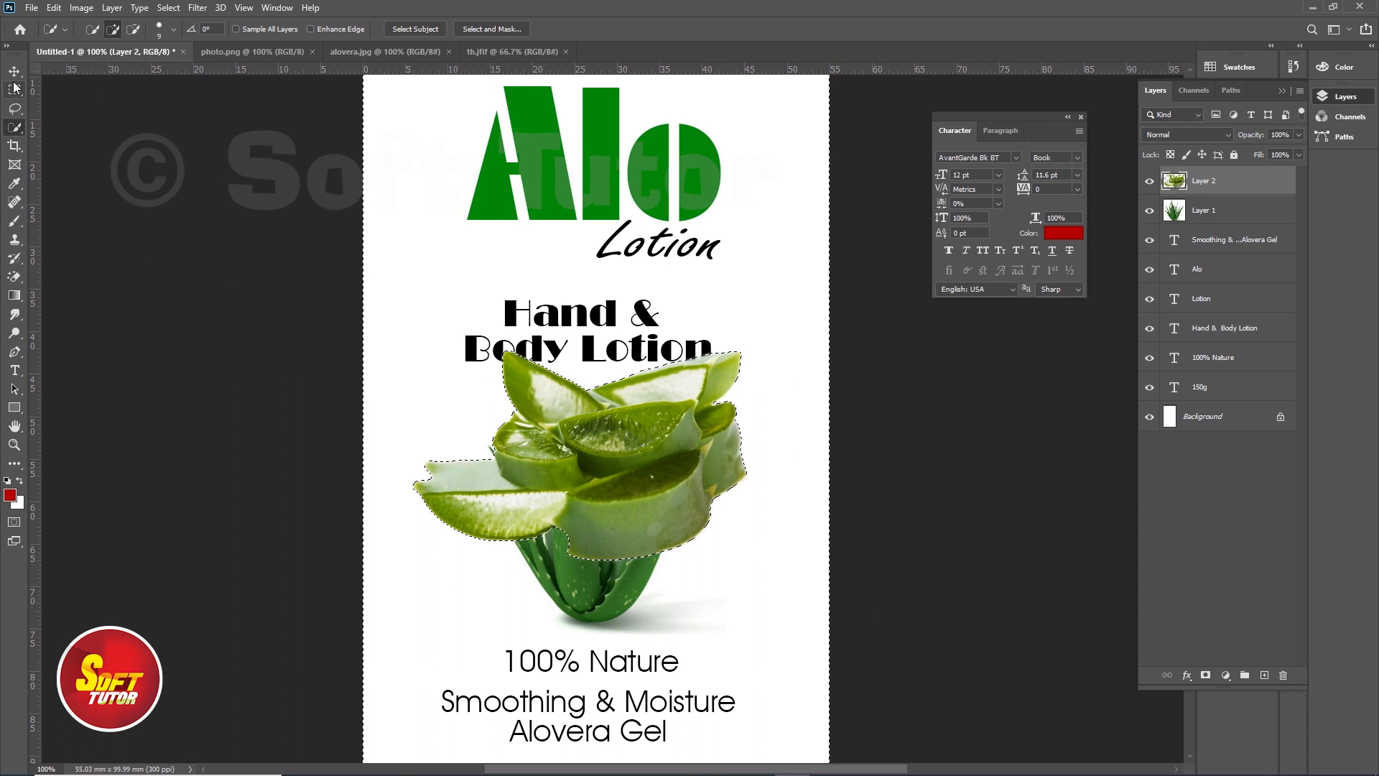
left_click_drag(800, 227, 800, 395)
key("ctrl+minus")
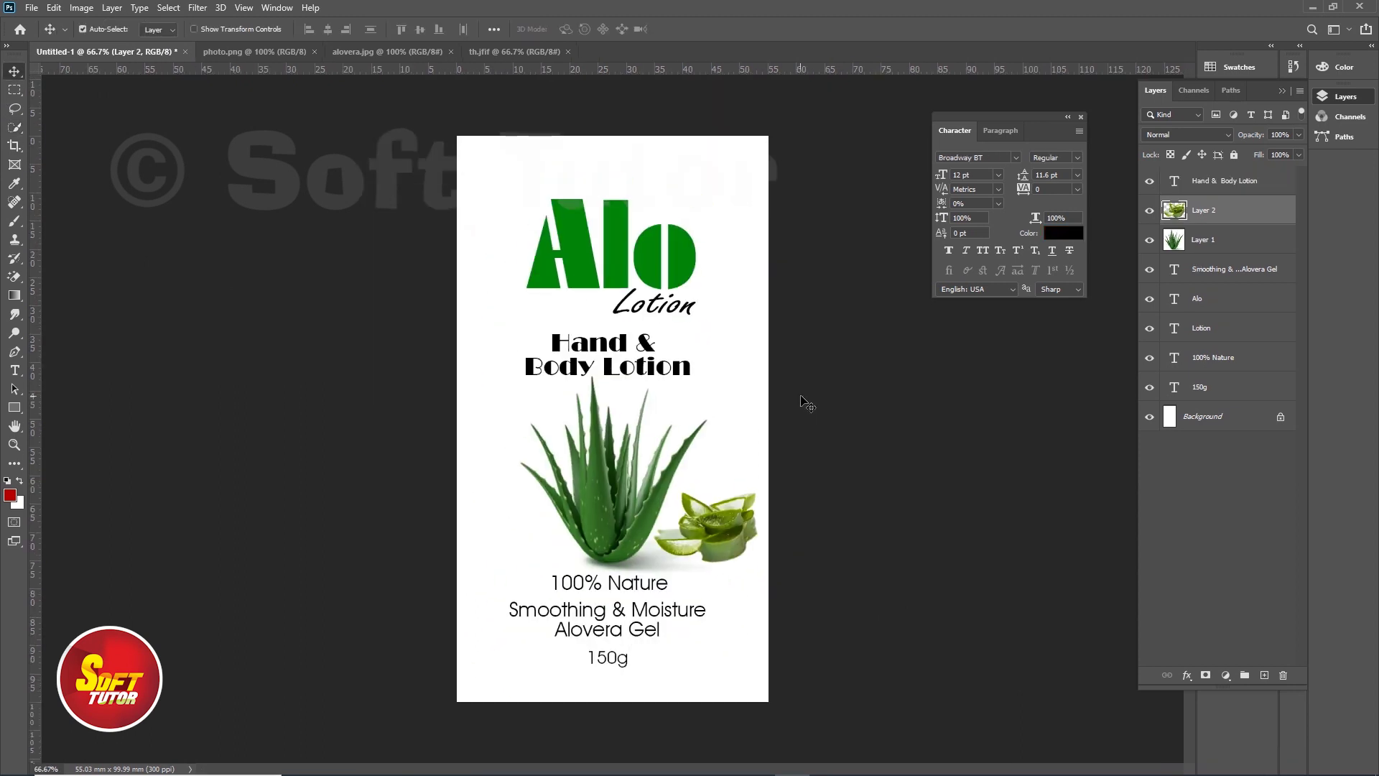
left_click(518, 51)
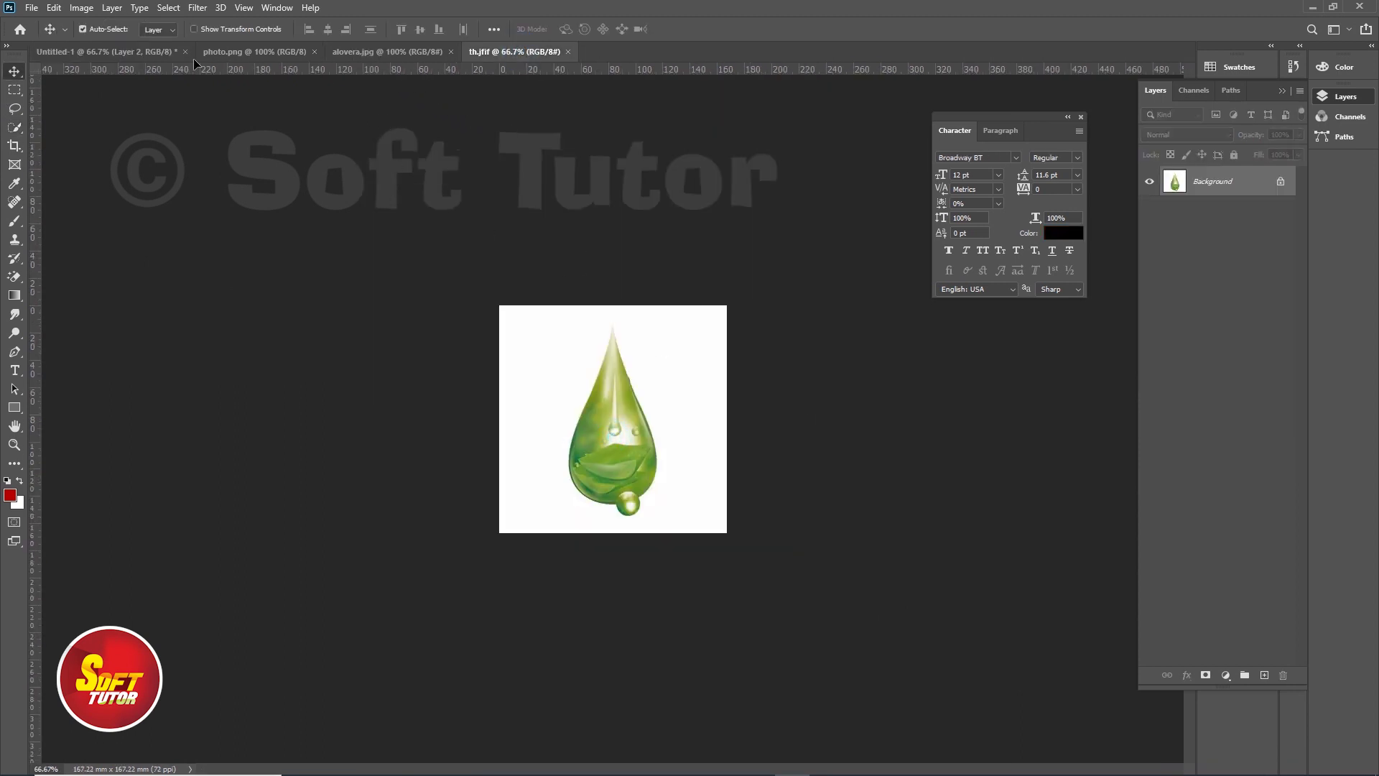
- Drag the green droplet image onto the label and position it over the aloe plant
mouse_move(122, 53)
left_mouse_down()
mouse_move(527, 498)
mouse_move(579, 457)
left_mouse_up()
scroll(580, 457, "up", 3)
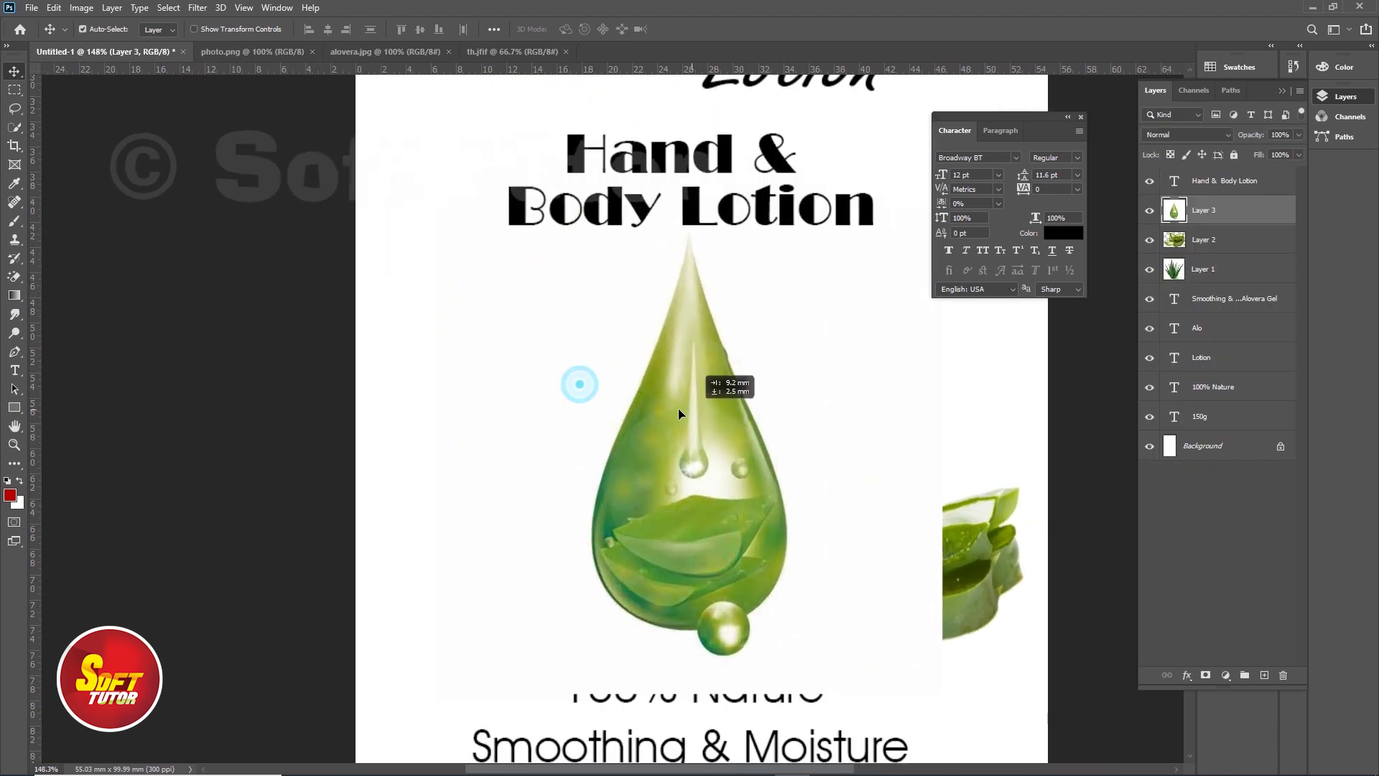
left_click_drag(678, 413, 674, 433)
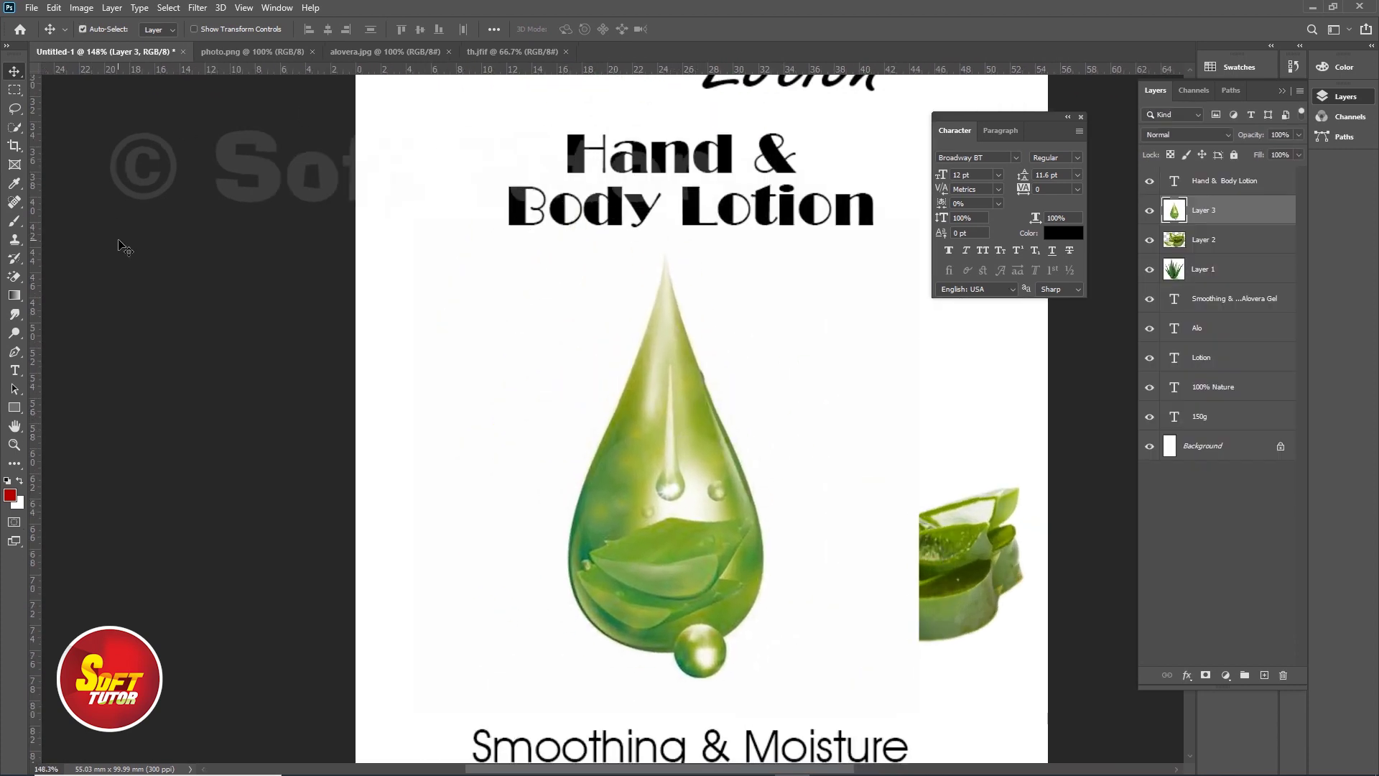
key("w")
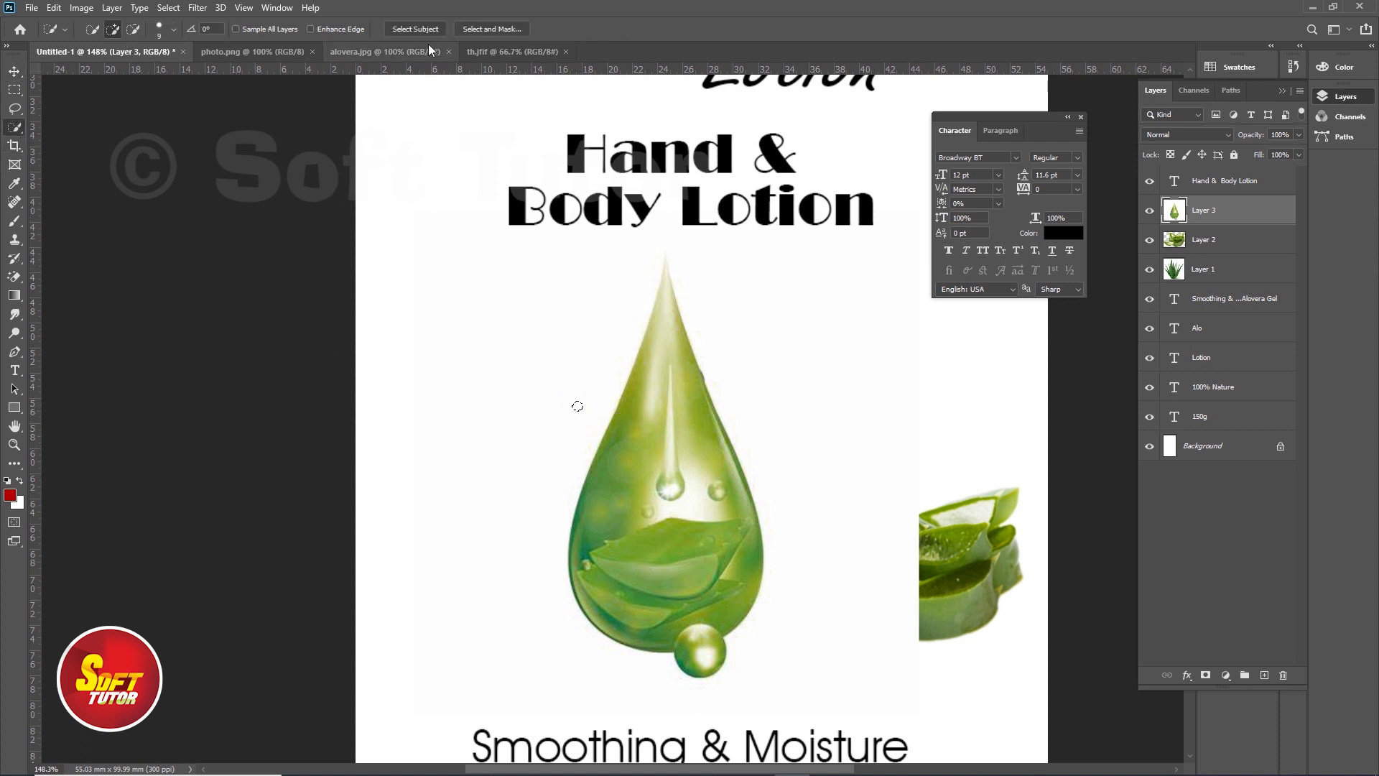
- Select the droplet with Select Subject and refine the selection up to its pointed tip
left_click(415, 28)
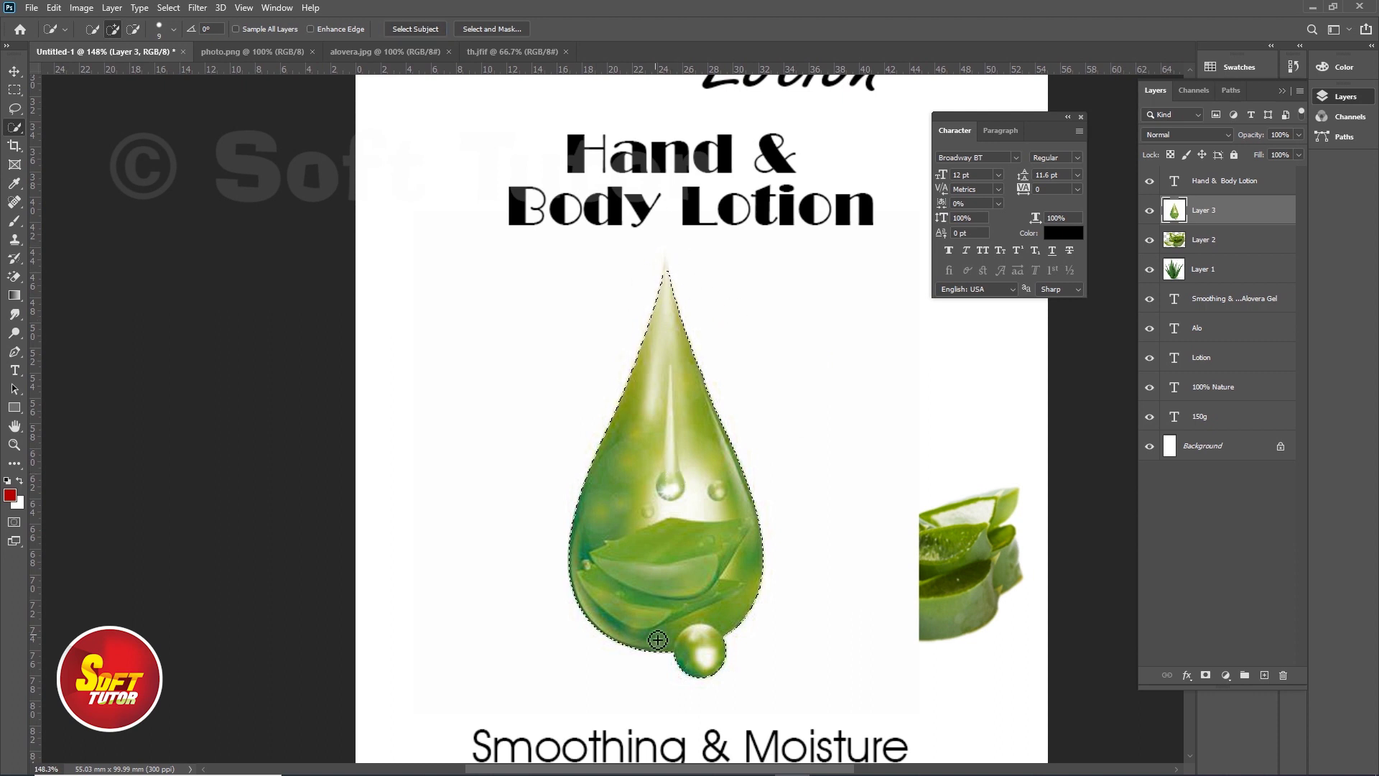
left_click_drag(619, 218, 710, 338)
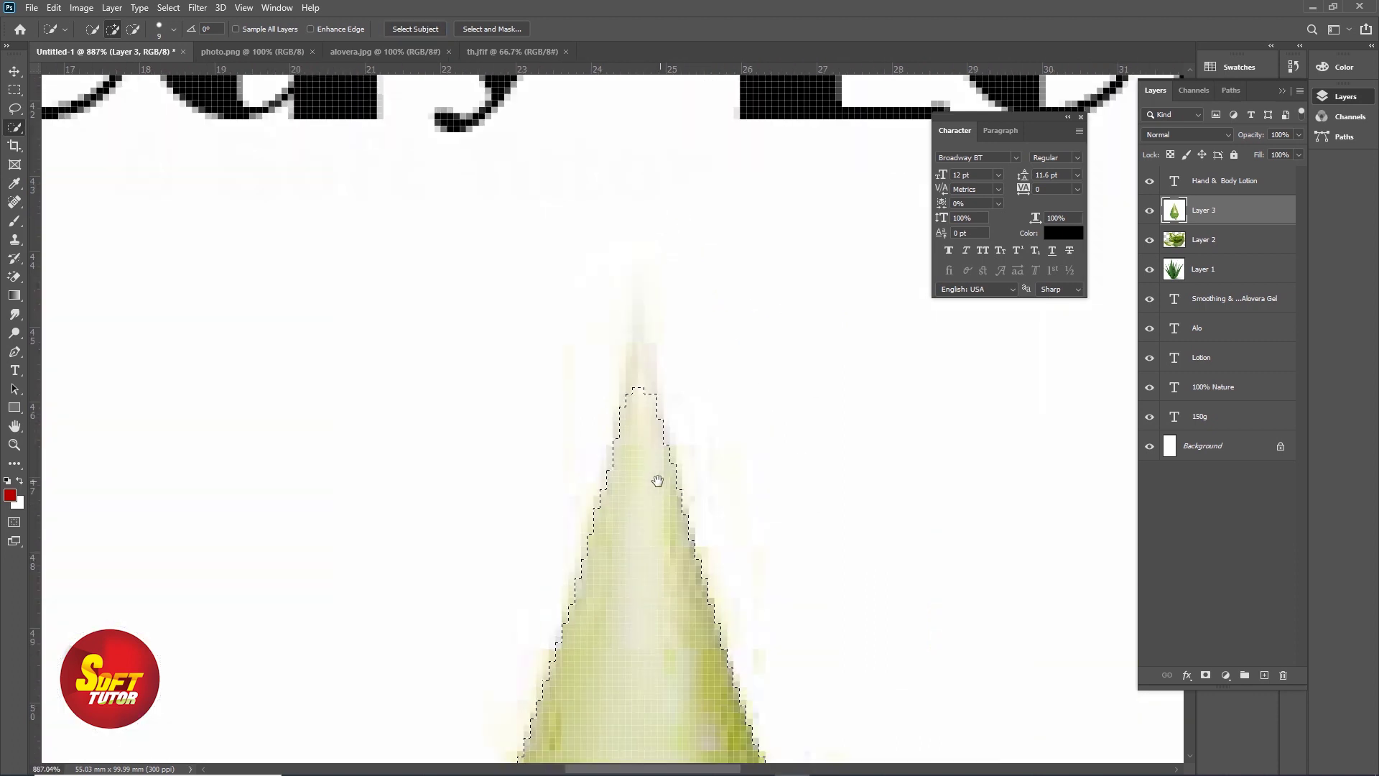
left_click_drag(646, 369, 624, 275)
left_click(656, 343, "alt")
mouse_move(656, 342)
left_mouse_down()
mouse_move(615, 307)
mouse_move(625, 245)
left_mouse_up()
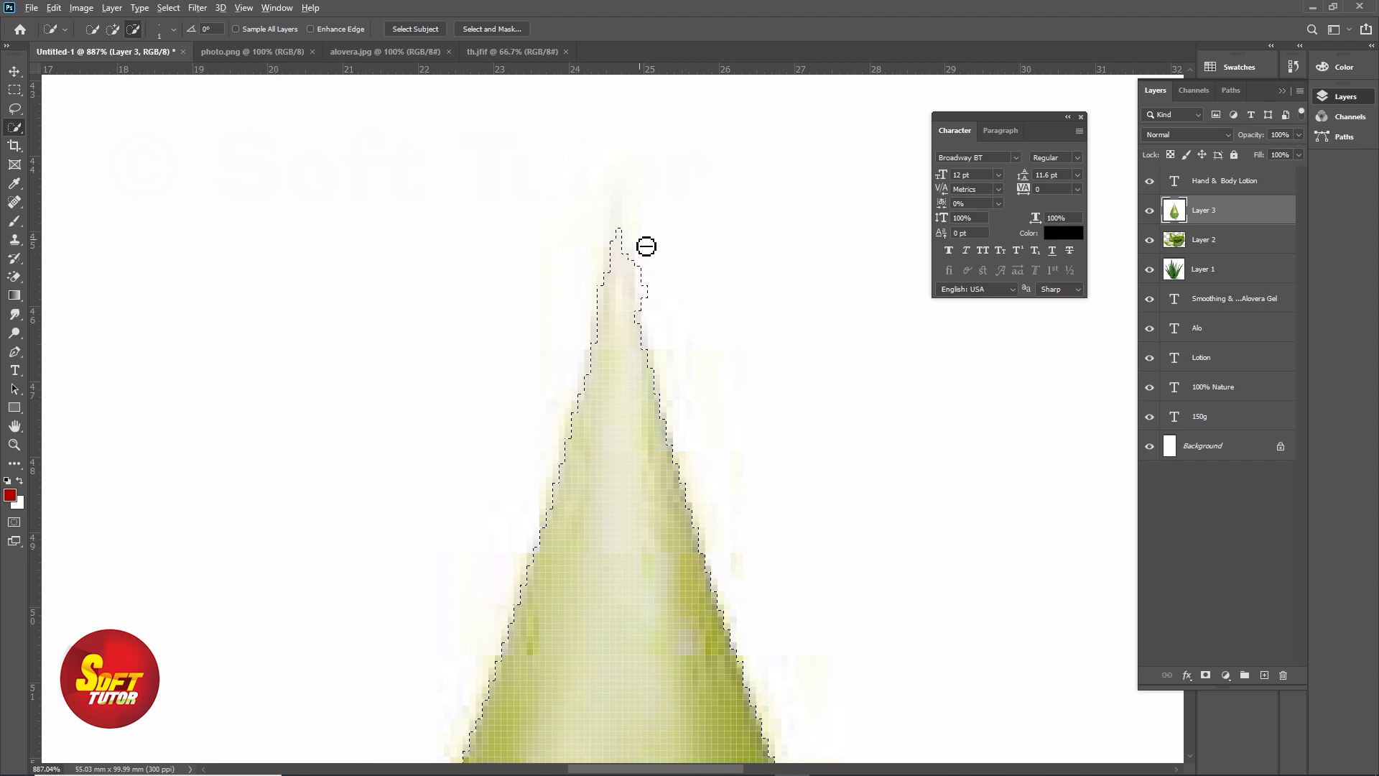
left_click_drag(647, 228, 646, 288)
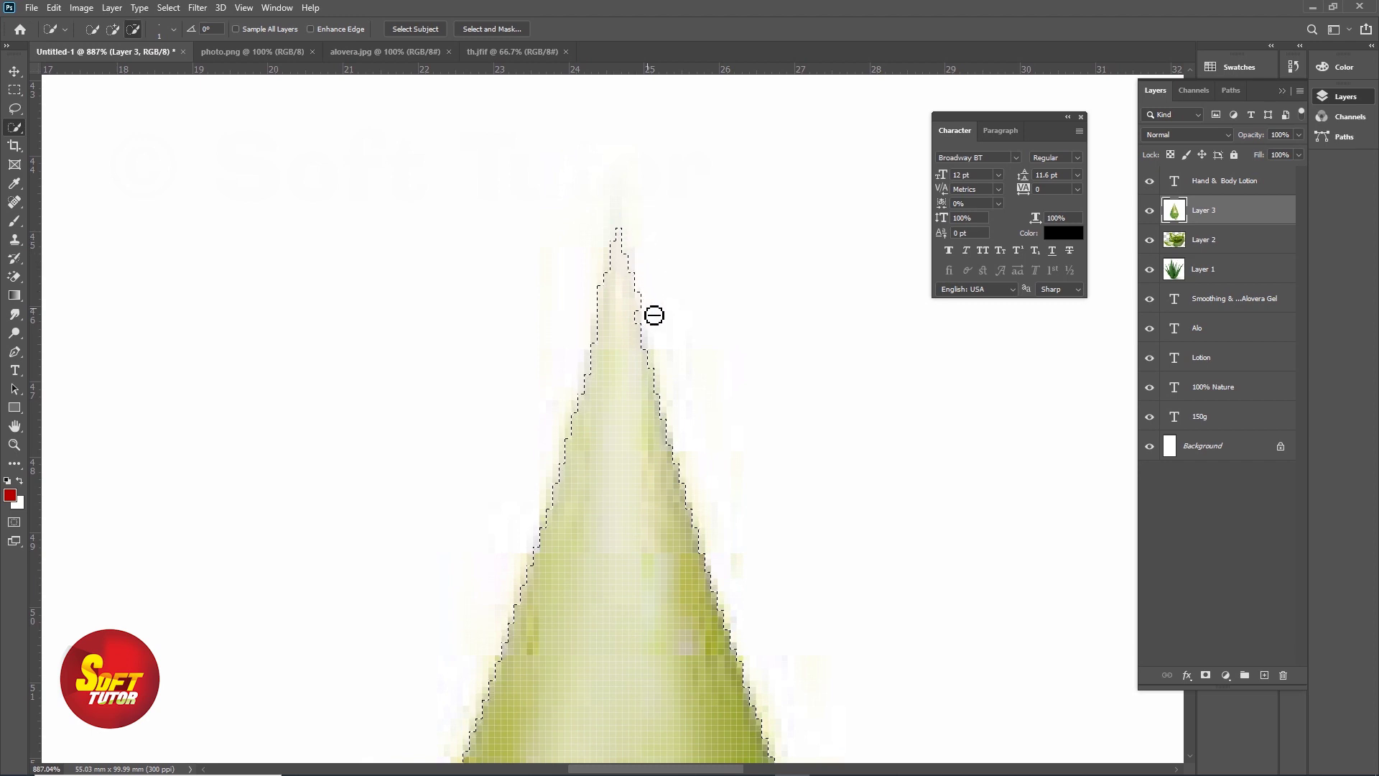
left_click(632, 235)
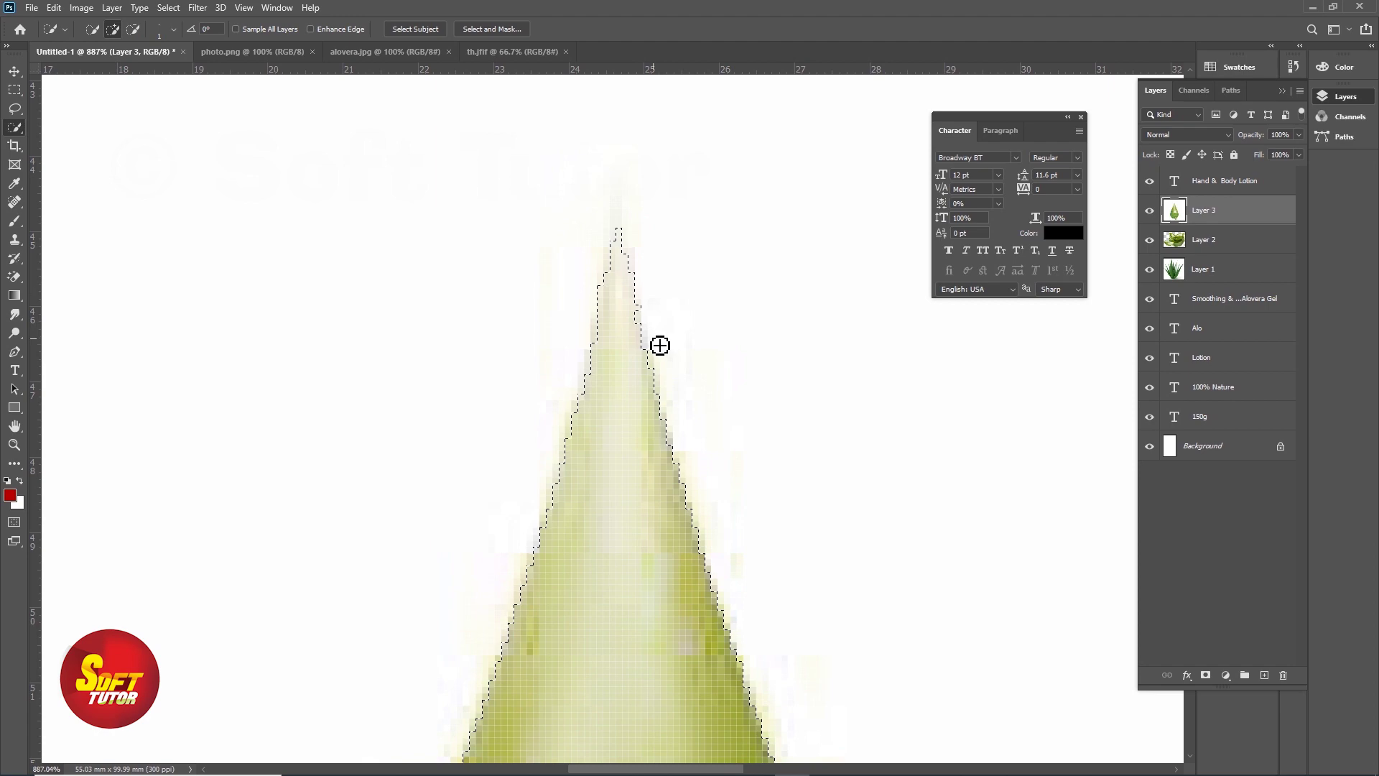
scroll(656, 353, "down", 3)
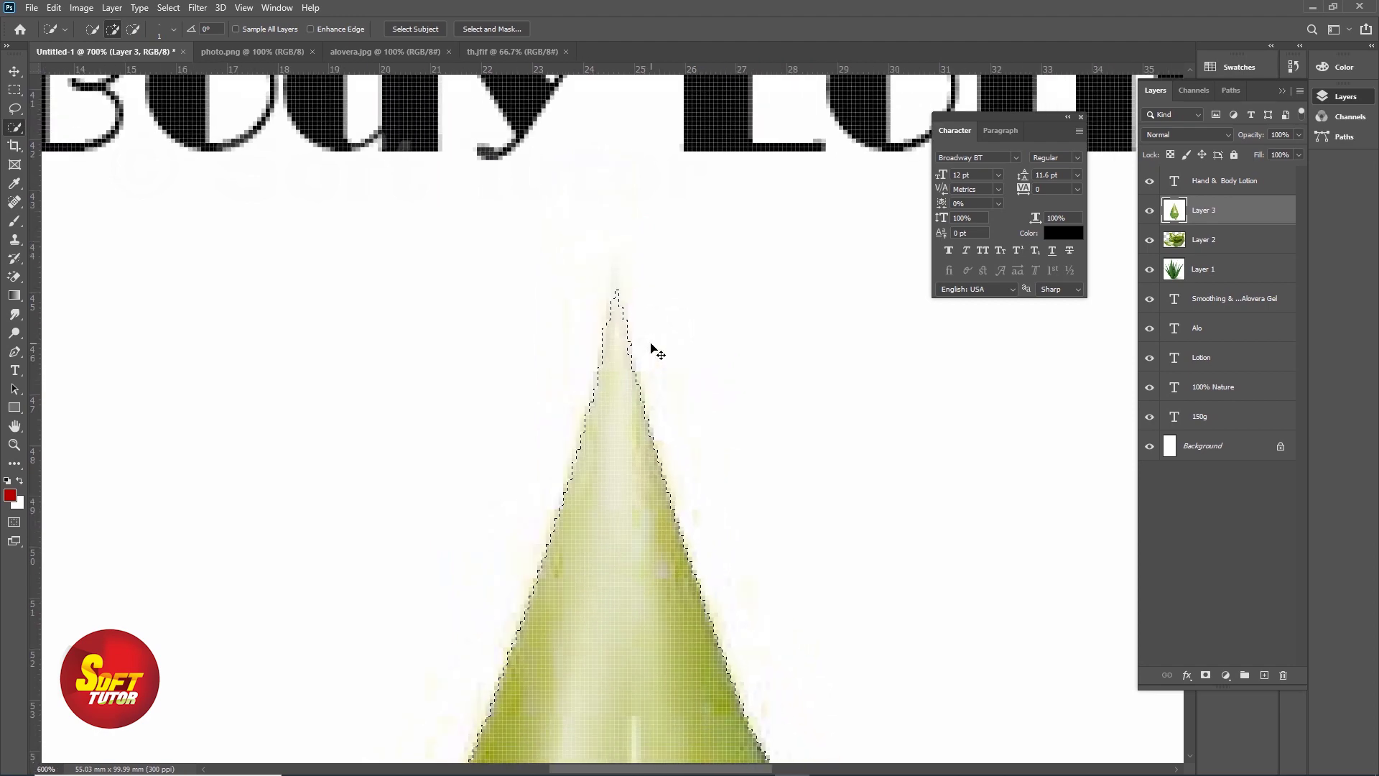
scroll(656, 353, "down", 3)
- Invert the selection, feather it 1.5 px, and delete the droplet's white background
left_click(169, 7)
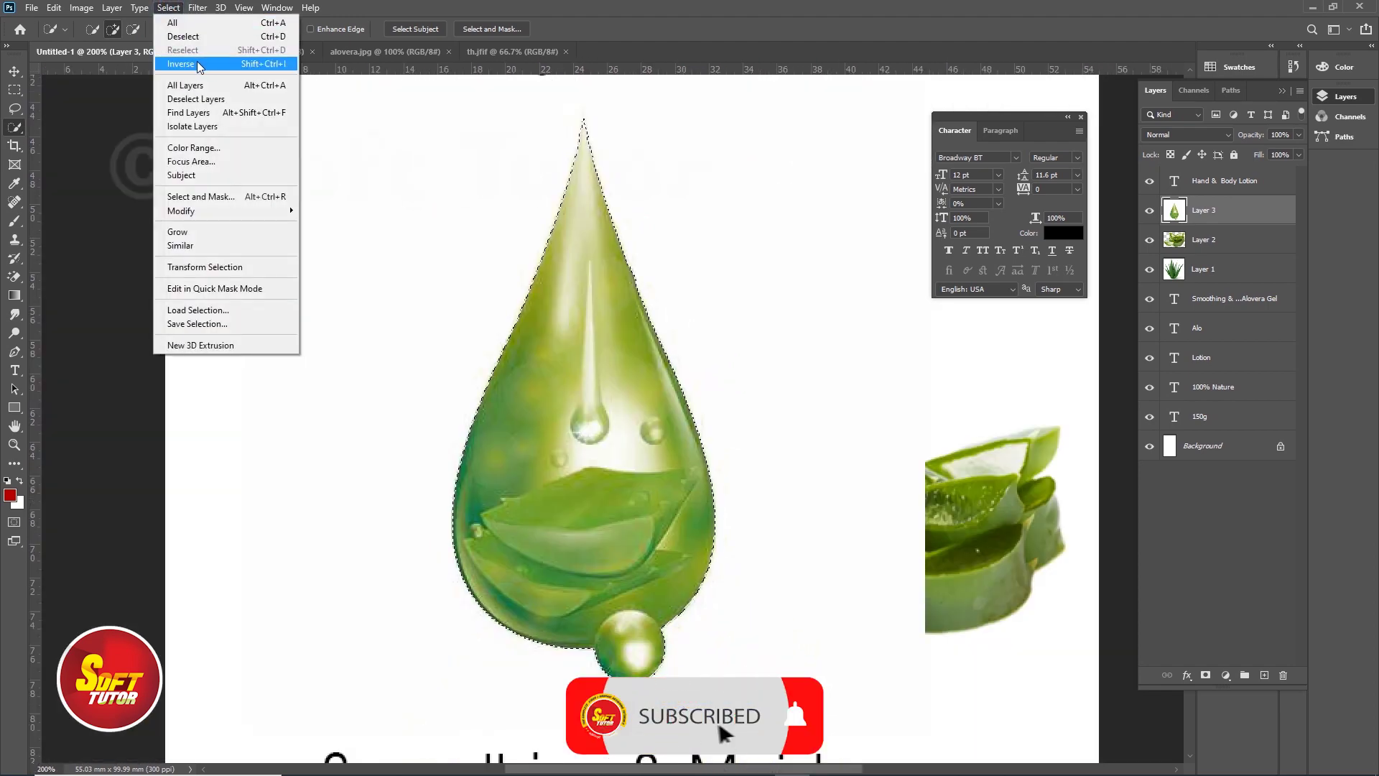
left_click(176, 63)
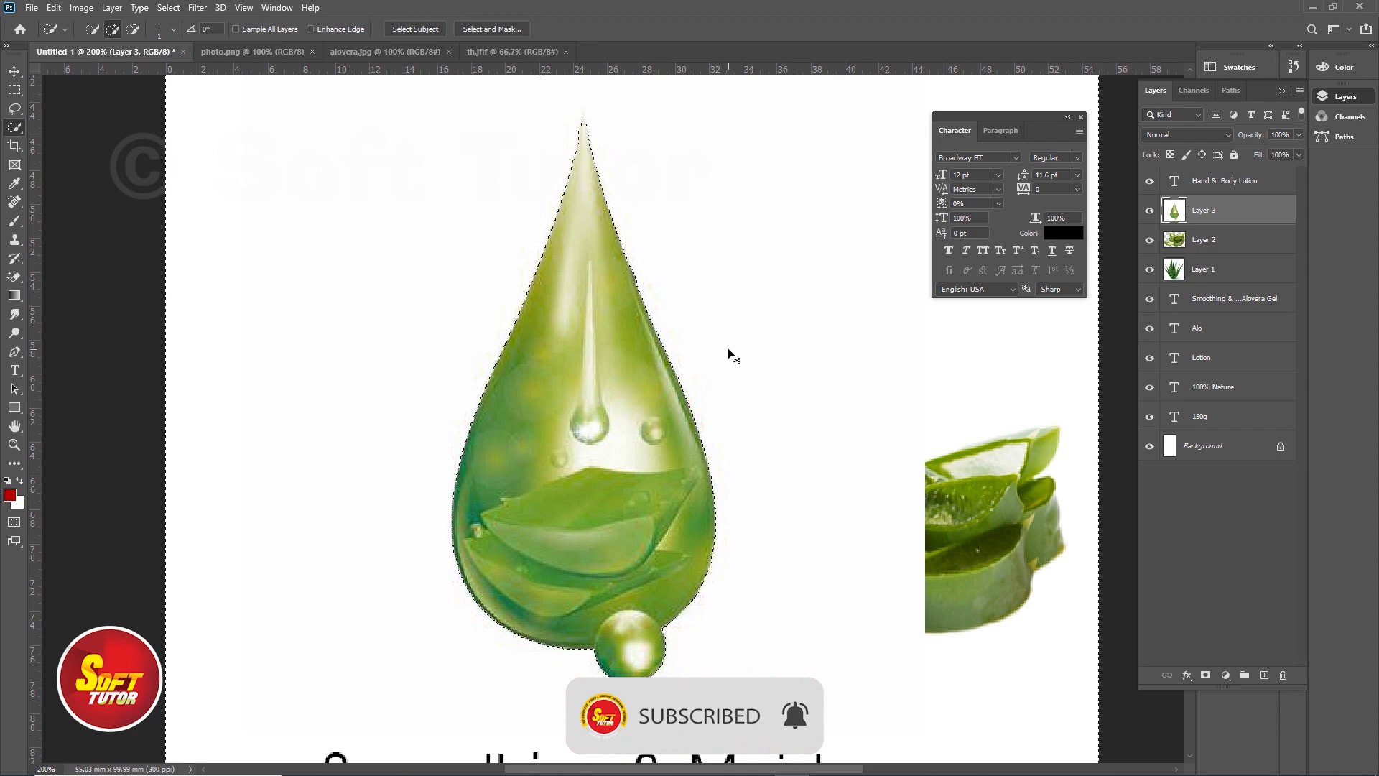
key("ctrl+minus")
right_click(631, 393)
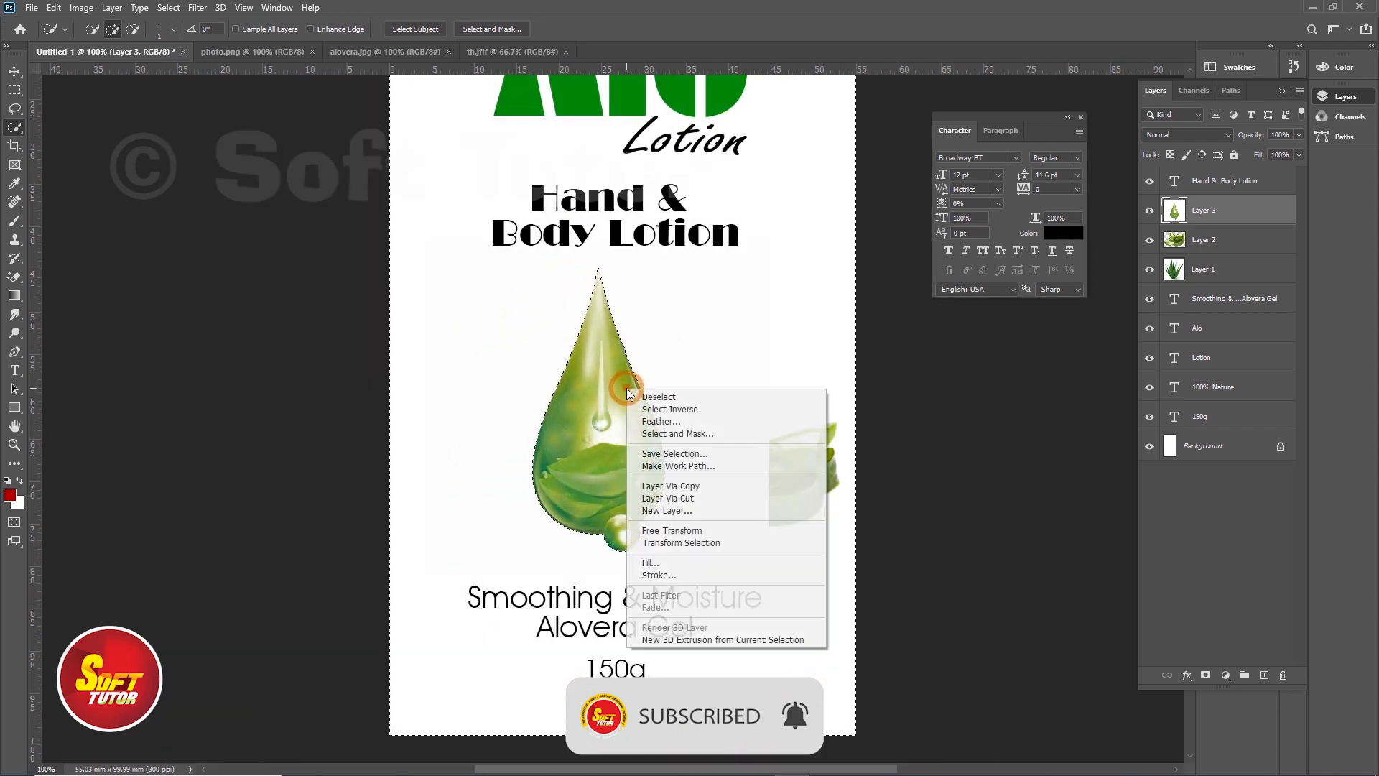
left_click(661, 420)
left_click(760, 238)
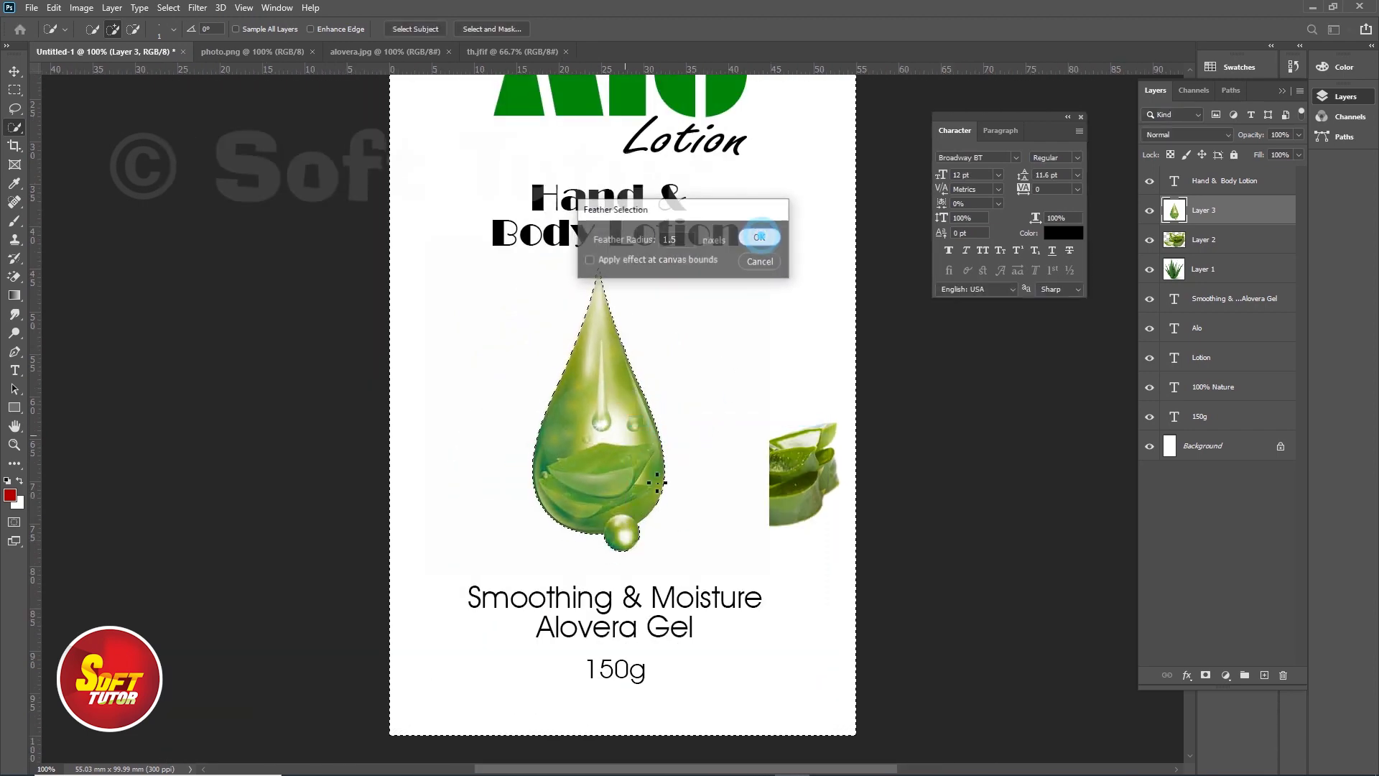
key("Delete")
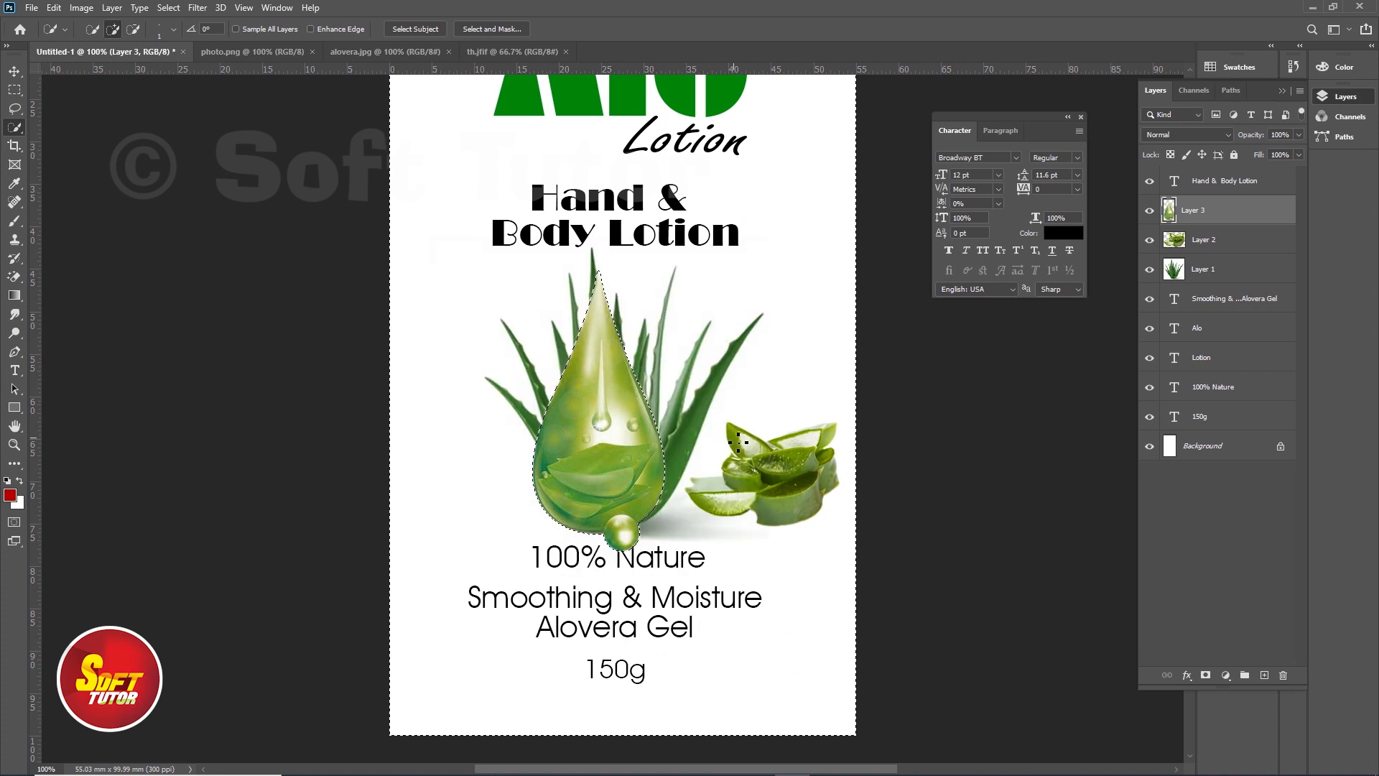
- Deselect the drop and change the 100% Nature font to Birch Std
key("ctrl+d")
key("v")
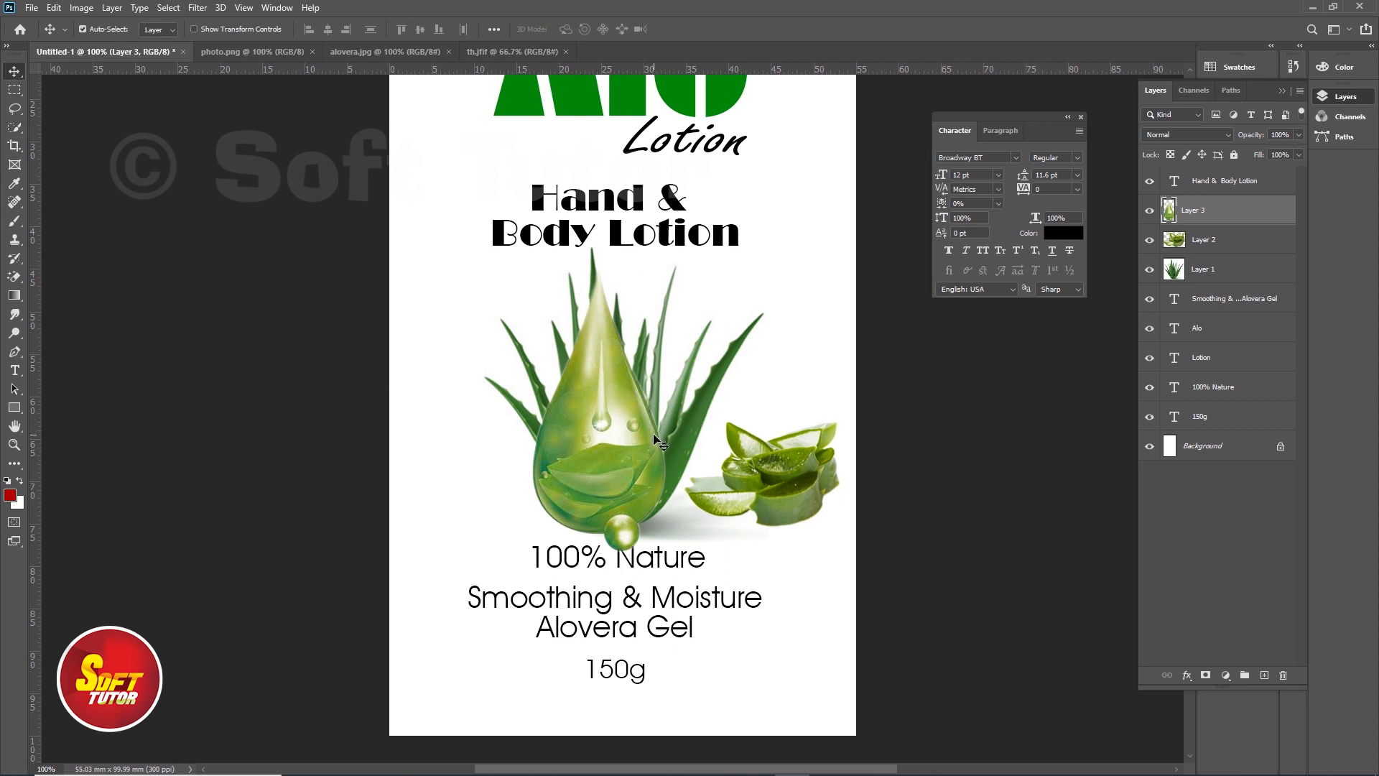
key("Down")
key("Down")
key("Down")
key("Down")
key("Return")
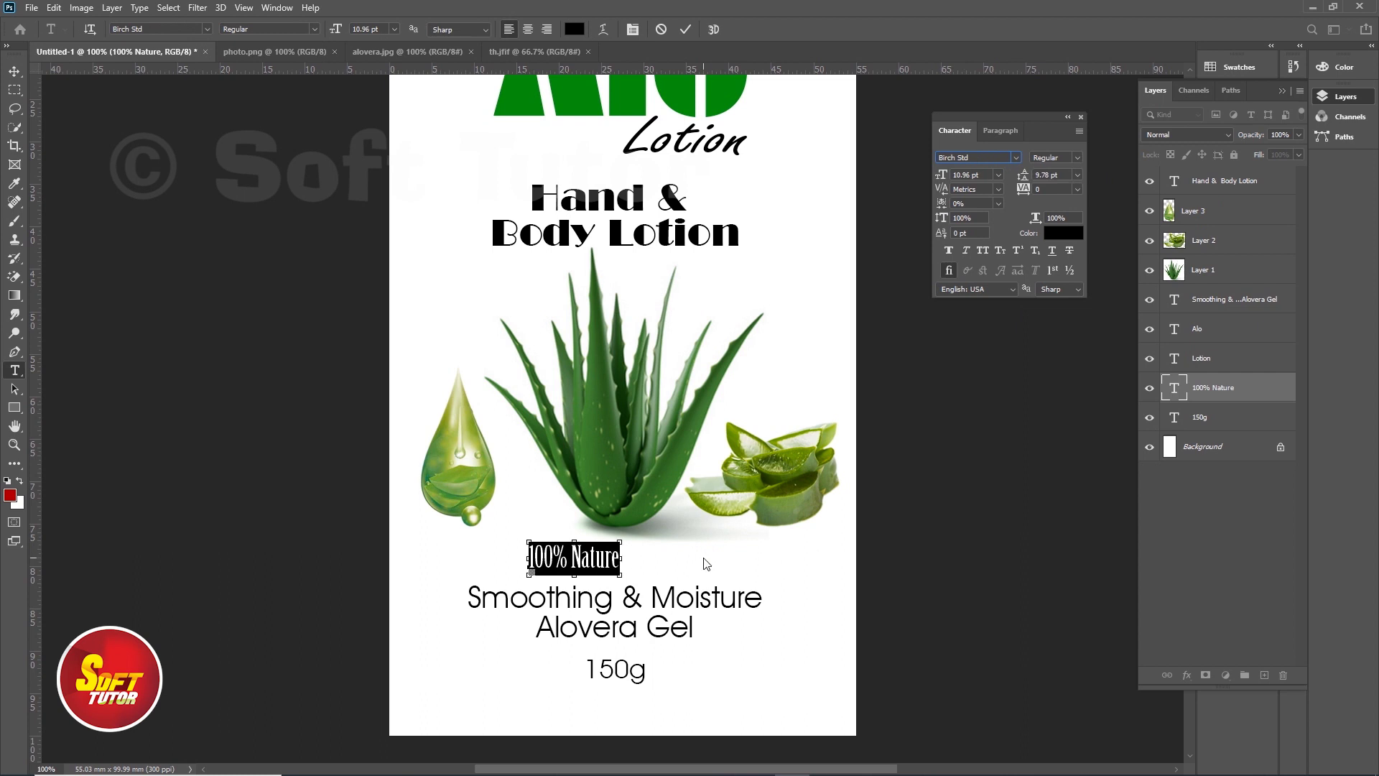
- Enlarge 100% Nature to 16.34 pt and start choosing a new text colour
key("ctrl+shift+period")
key("ctrl+shift+period")
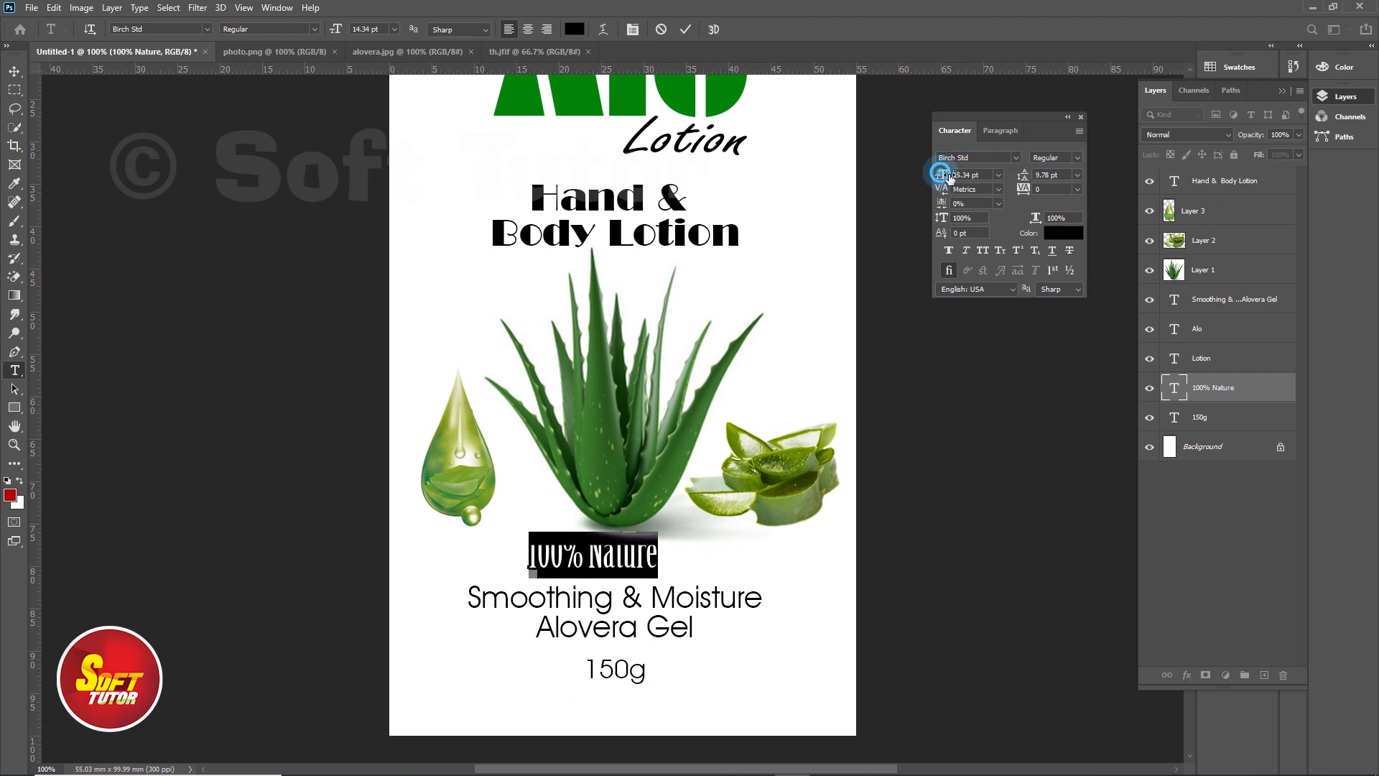
left_click_drag(941, 175, 959, 175)
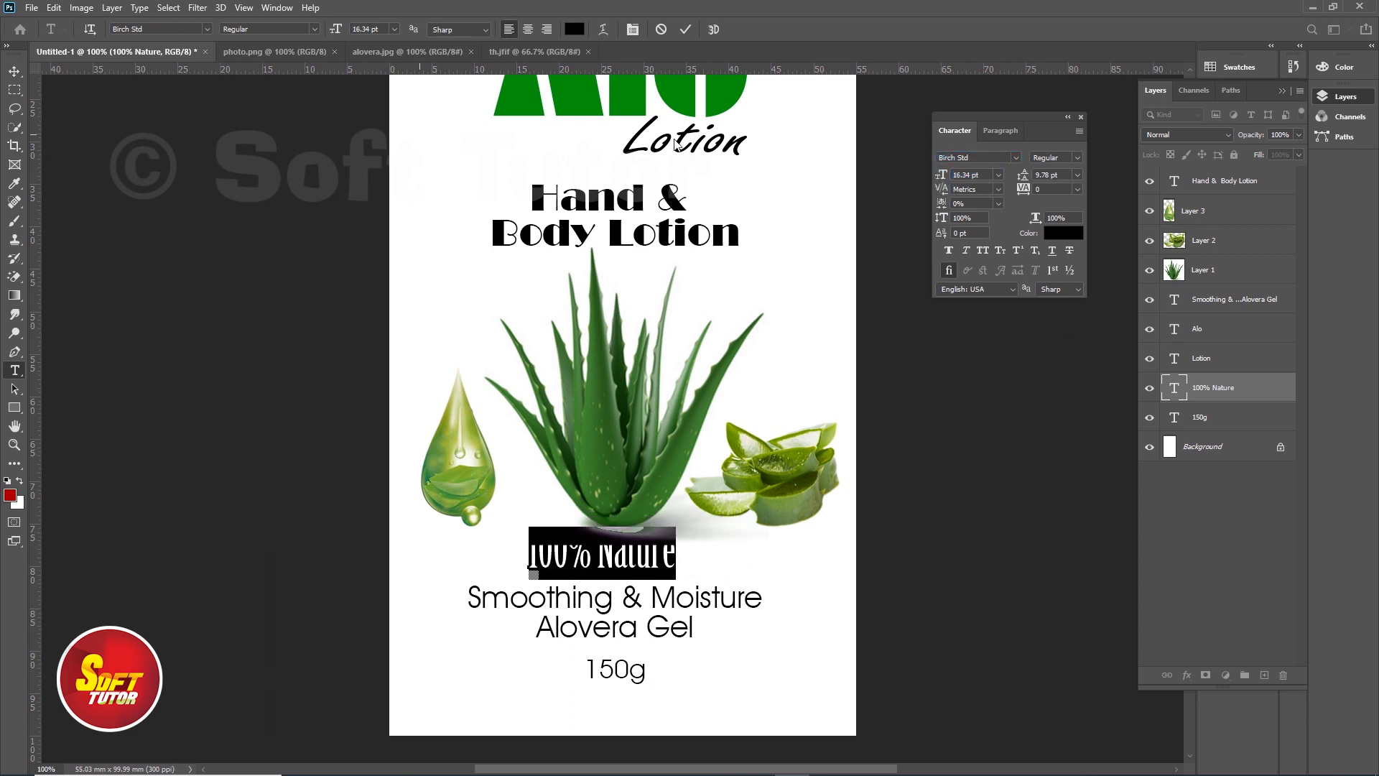
left_click(1060, 233)
left_click_drag(1120, 436, 1131, 500)
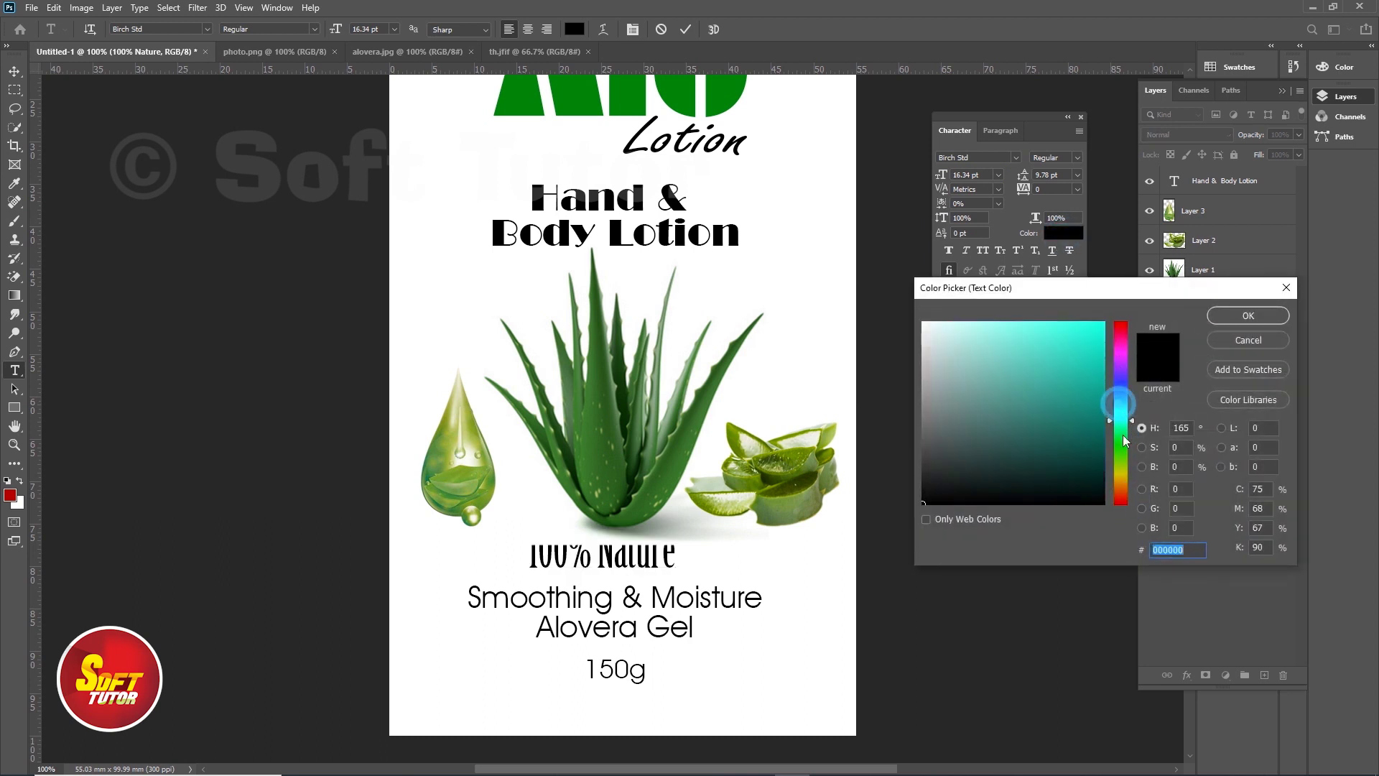
- Pick an olive green for 100% Nature and a golden brown for Hand & Body Lotion, then commit
left_click_drag(1121, 361, 1121, 470)
left_click_drag(1080, 349, 1071, 372)
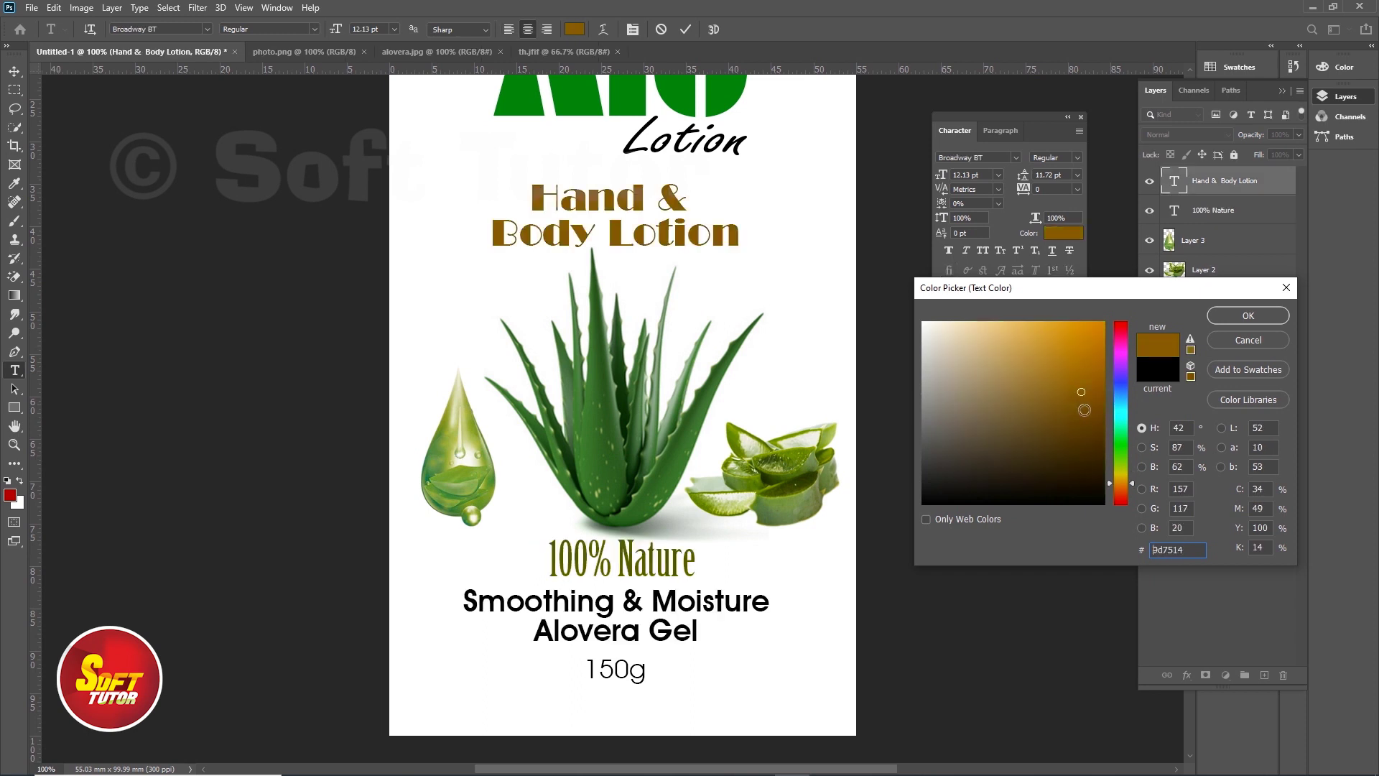
left_click_drag(1085, 410, 1099, 359)
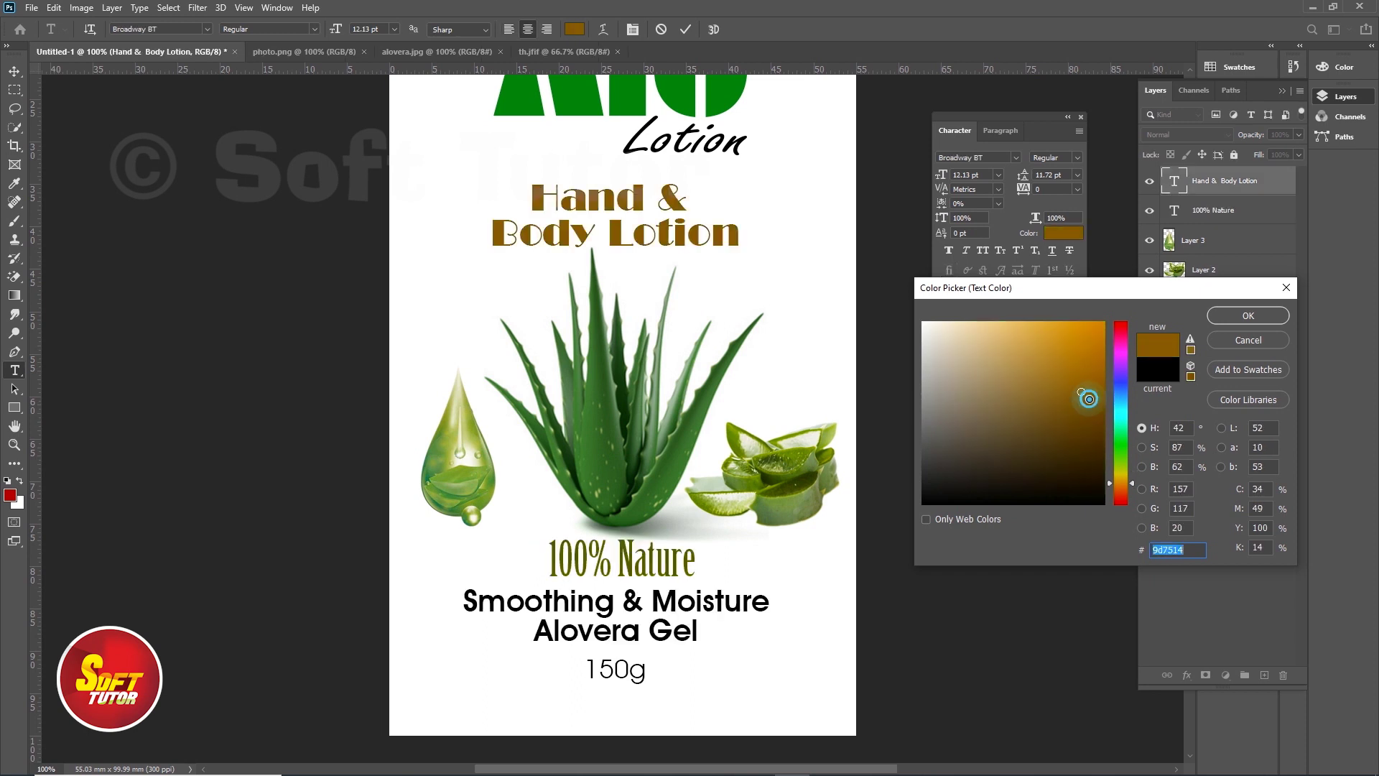
left_click(1101, 362)
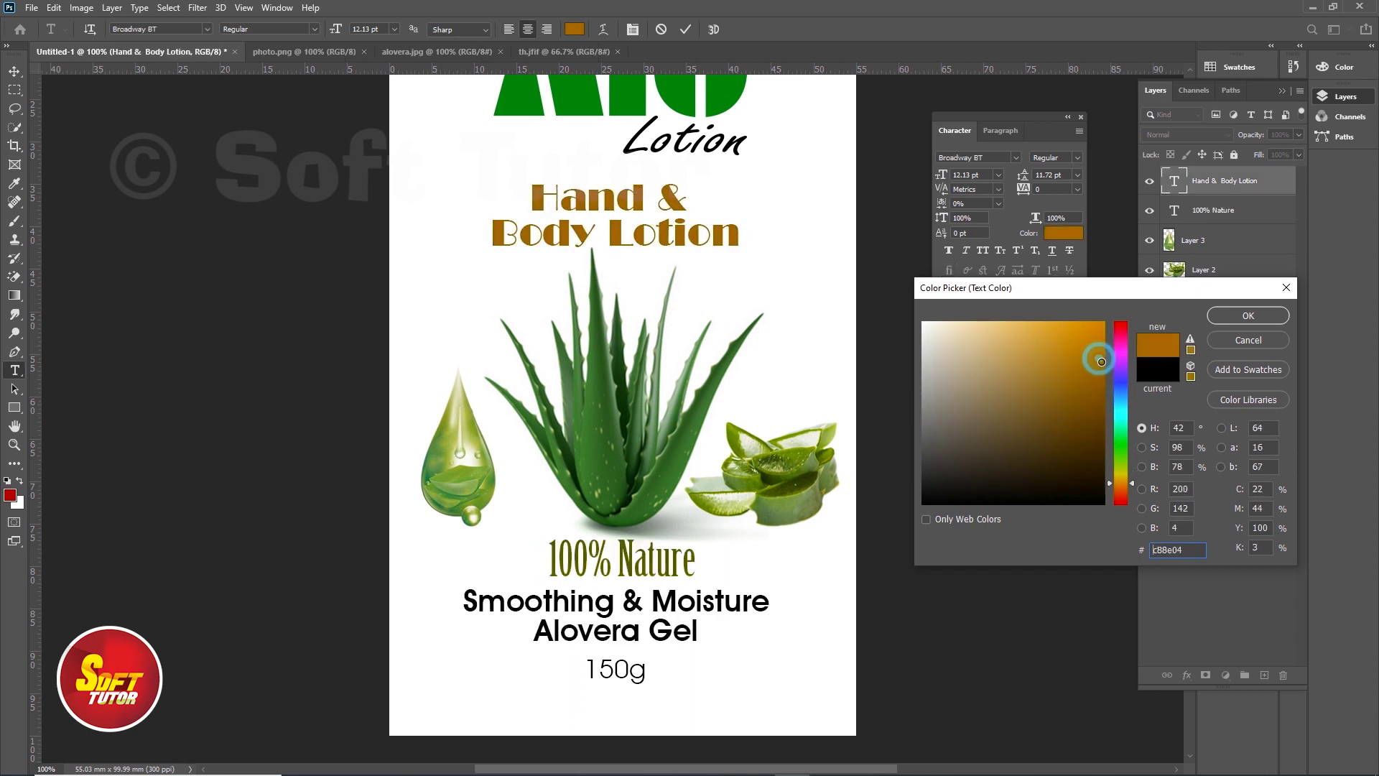
left_click(1100, 379)
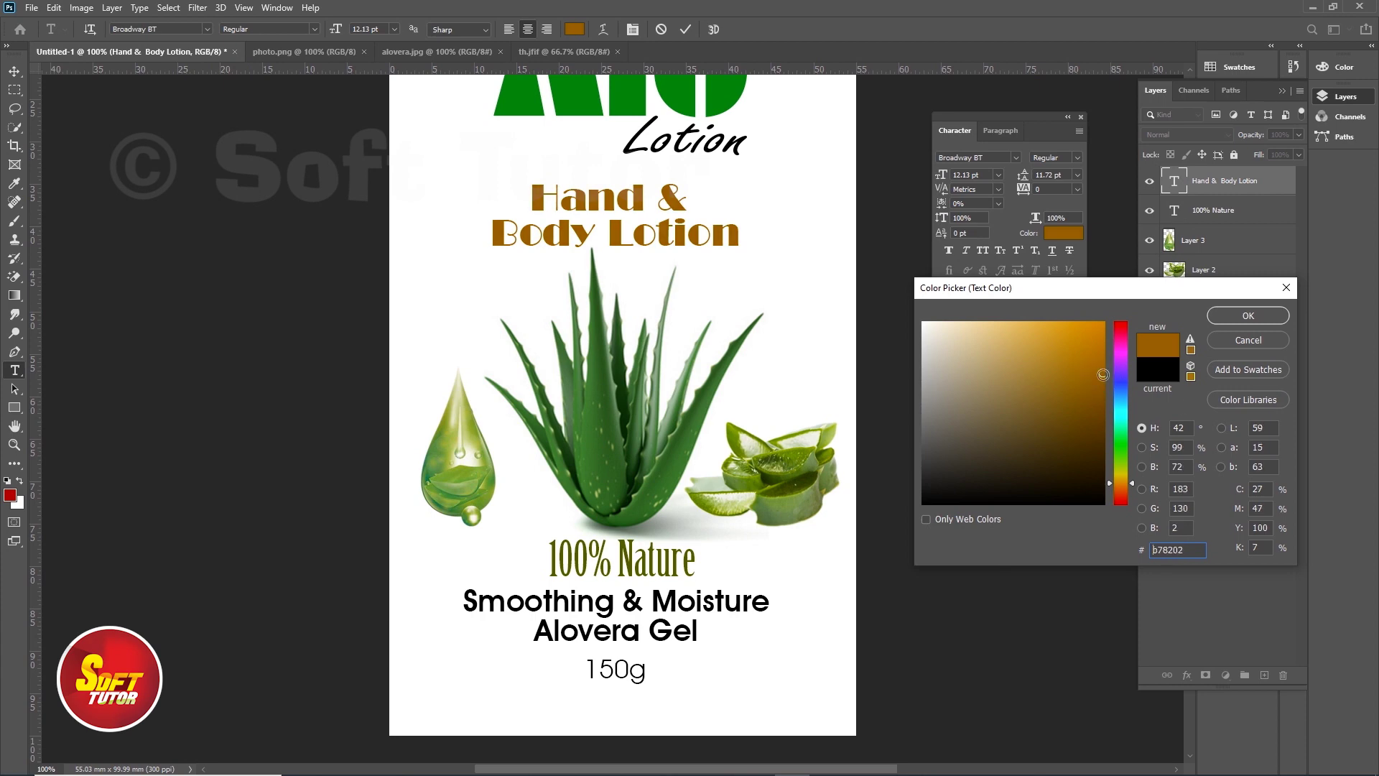
left_click(1222, 319)
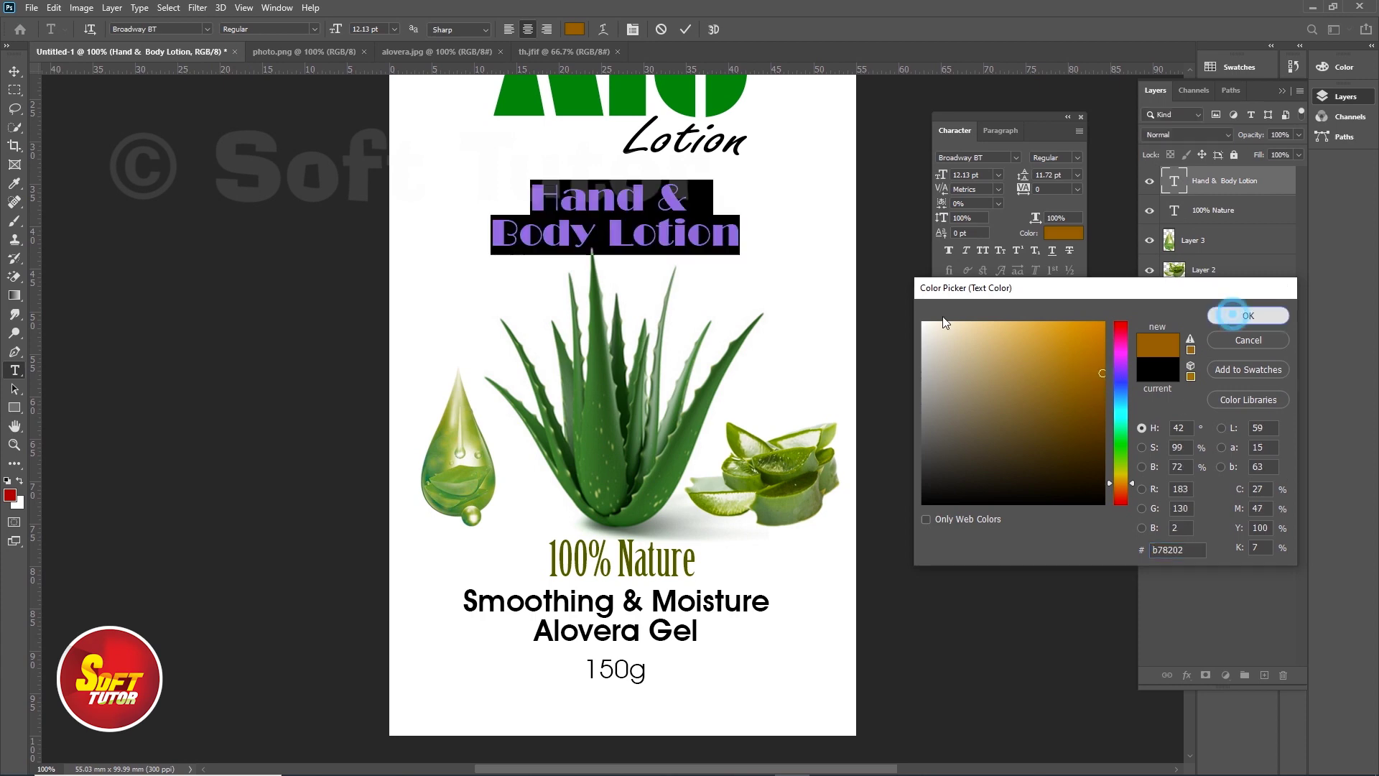
left_click(15, 71)
left_click_drag(768, 235, 750, 378)
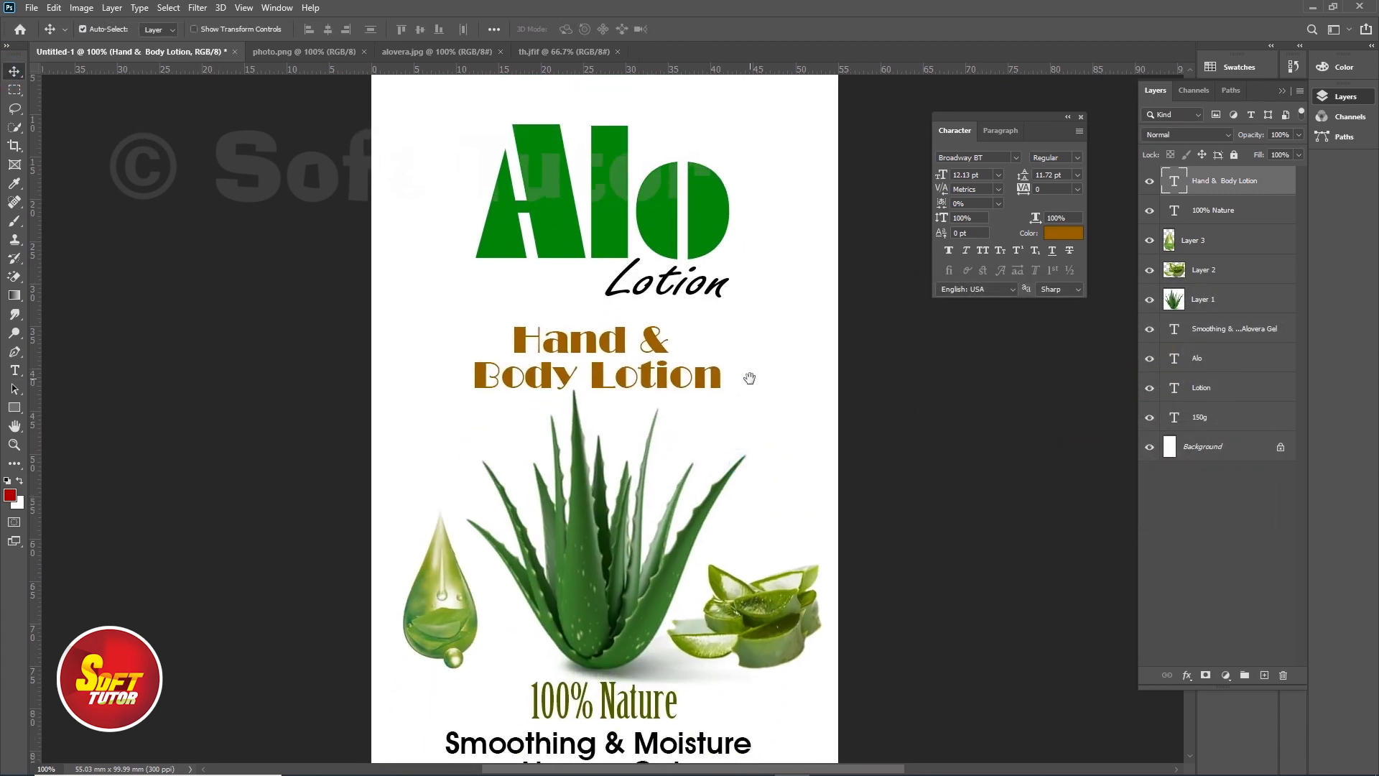
key("ctrl+minus")
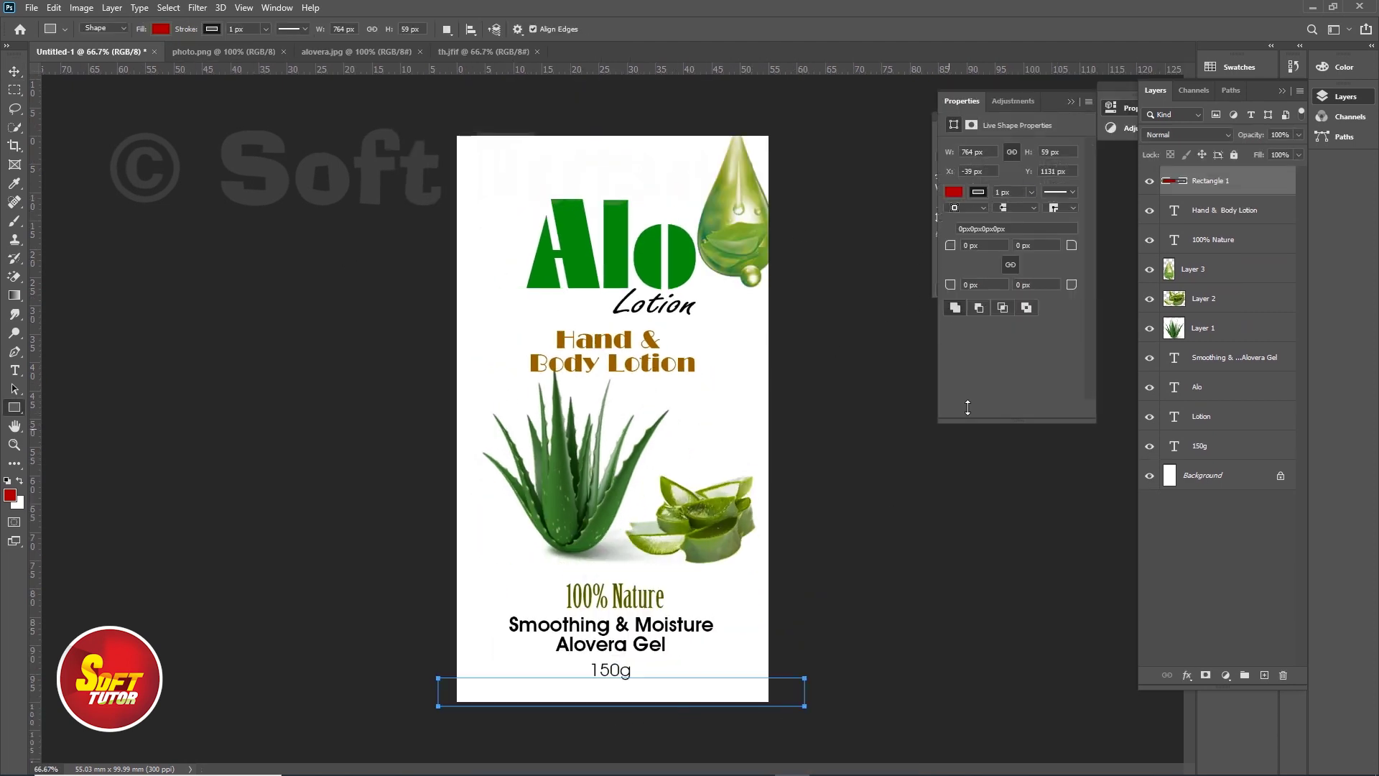
- Fill the Rectangle 1 bottom bar dark green and open its Layer Style settings
left_click(955, 192)
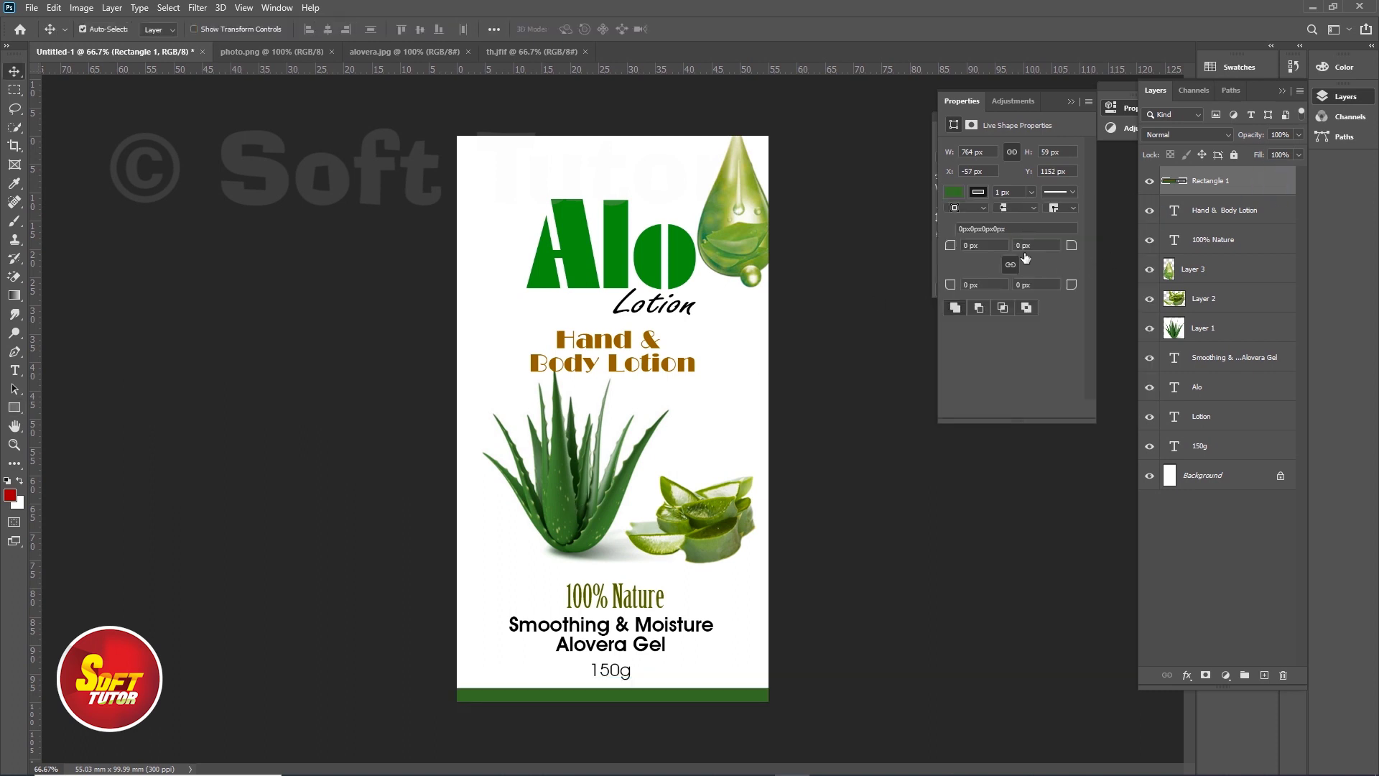
double_click(1258, 181)
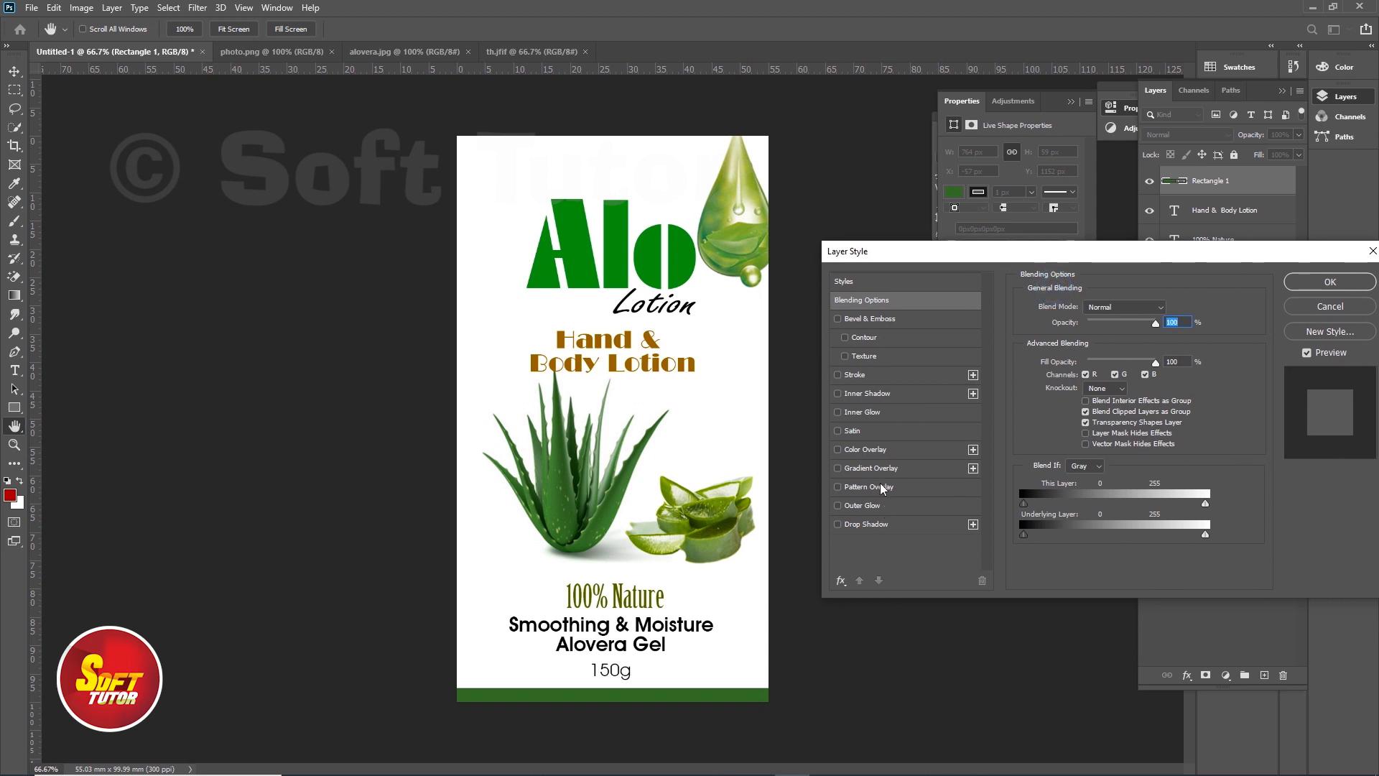
- Add a Gradient Overlay using the green preset to the bottom bar
left_click(873, 467)
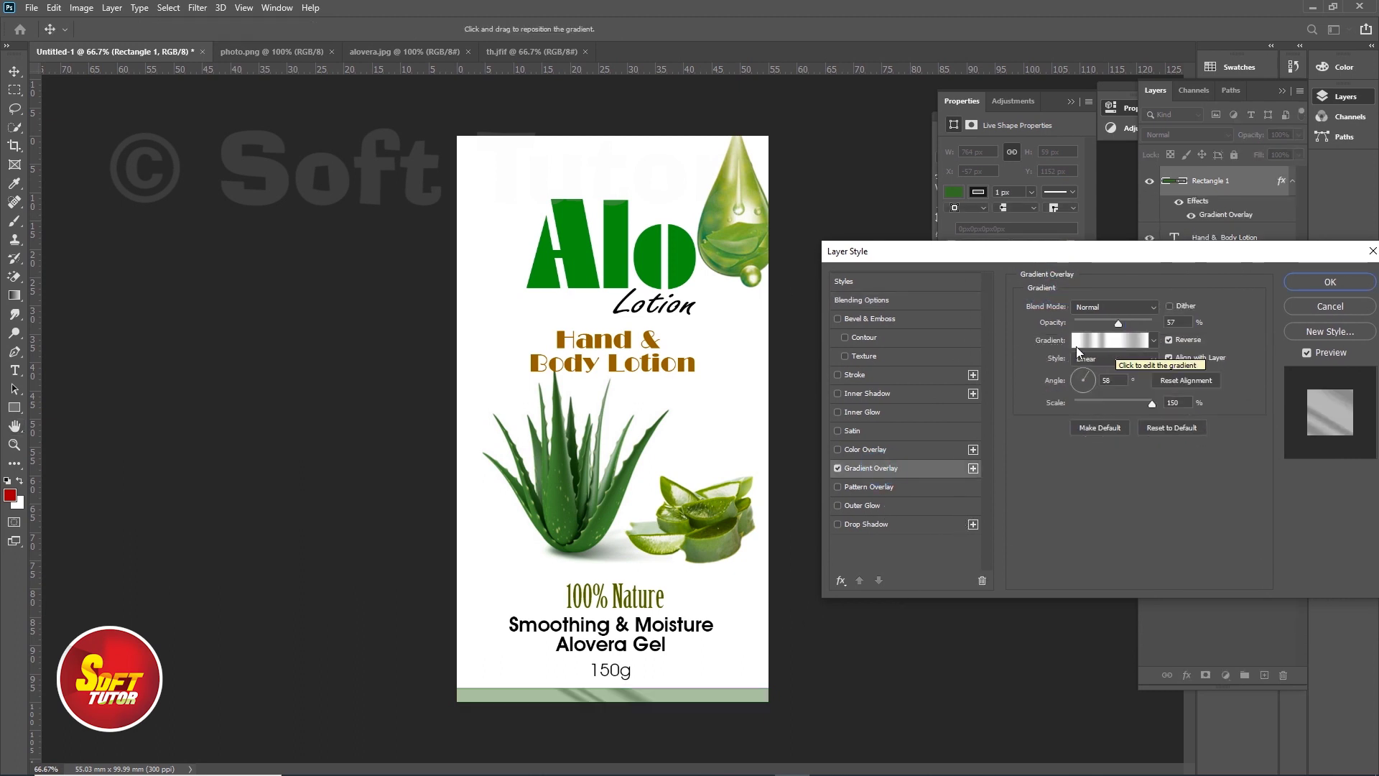
left_click(1125, 339)
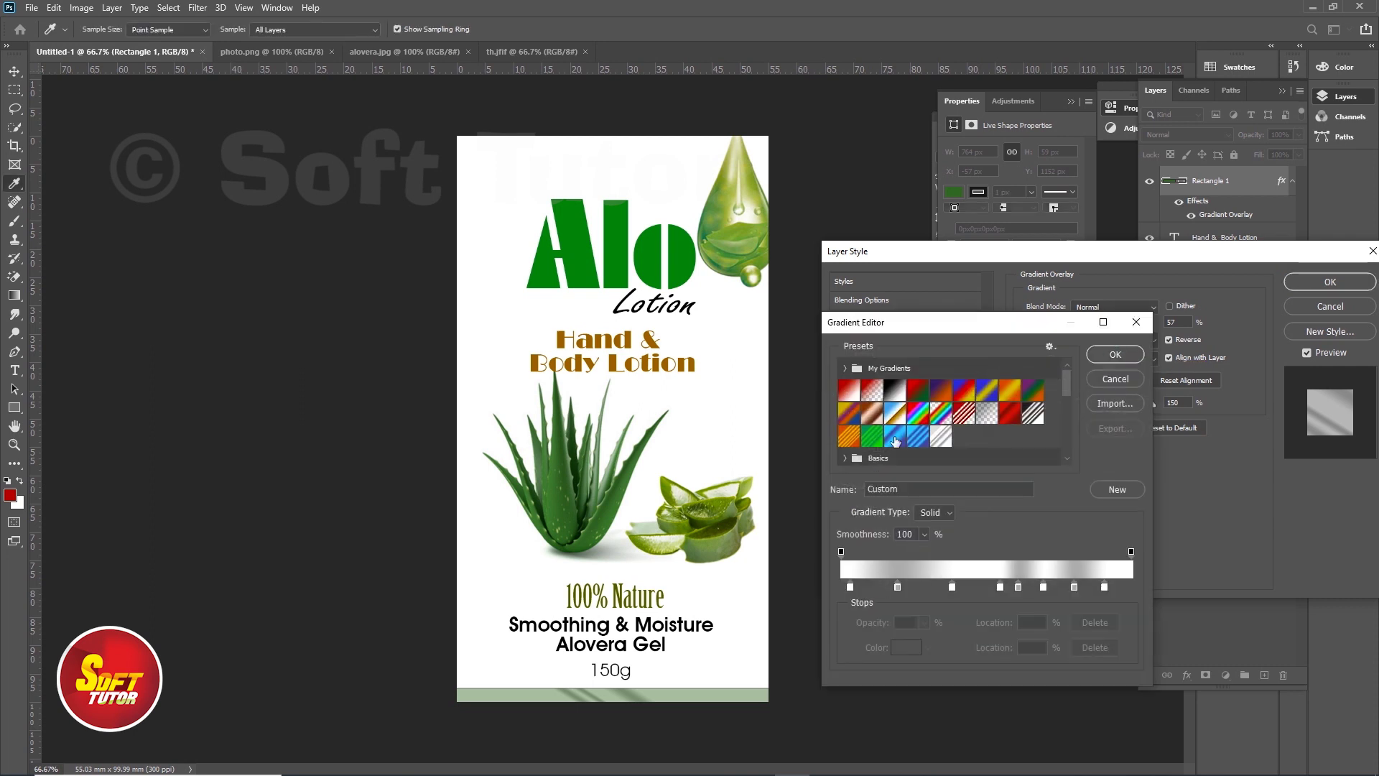
left_click(872, 437)
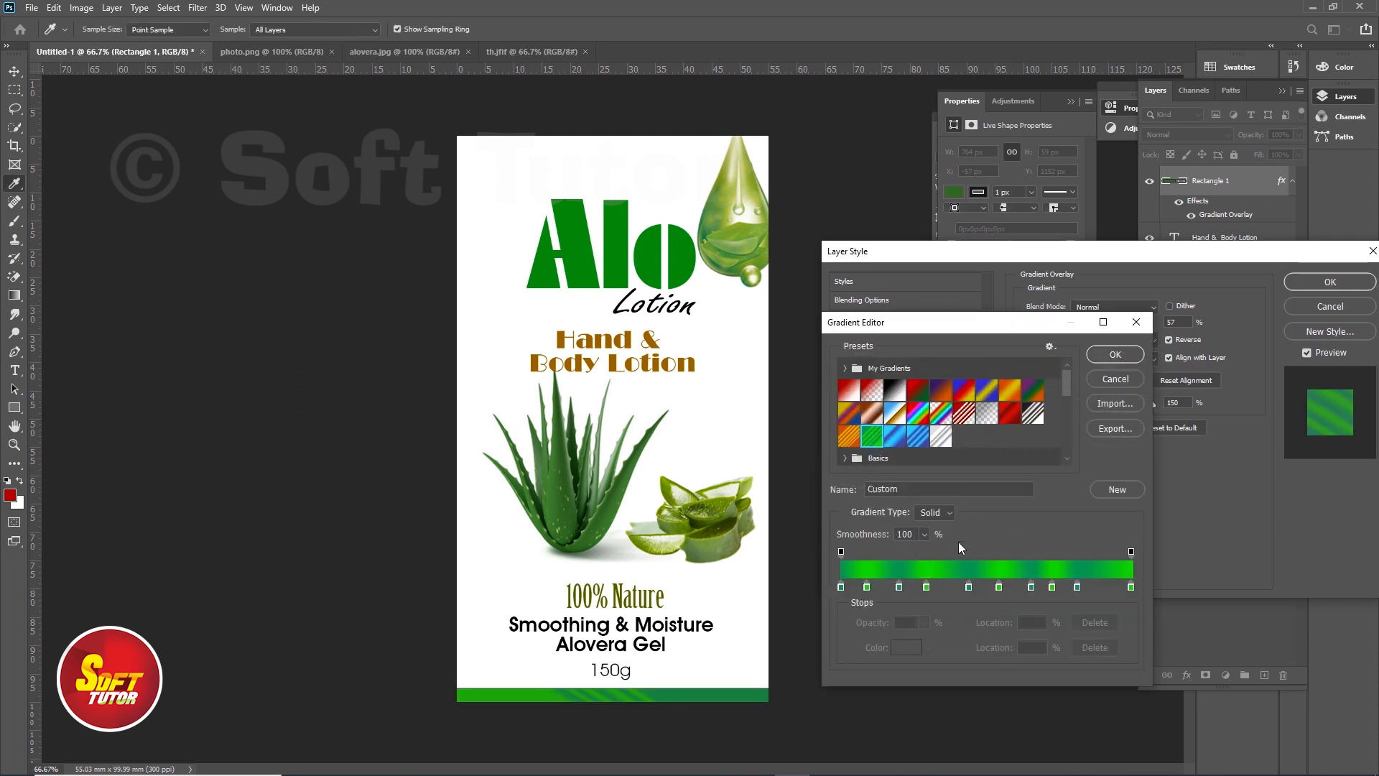
left_click(1113, 357)
left_click(1330, 282)
- Alt-drag a copy of the green gradient bar up to the label's top edge
left_click(983, 192)
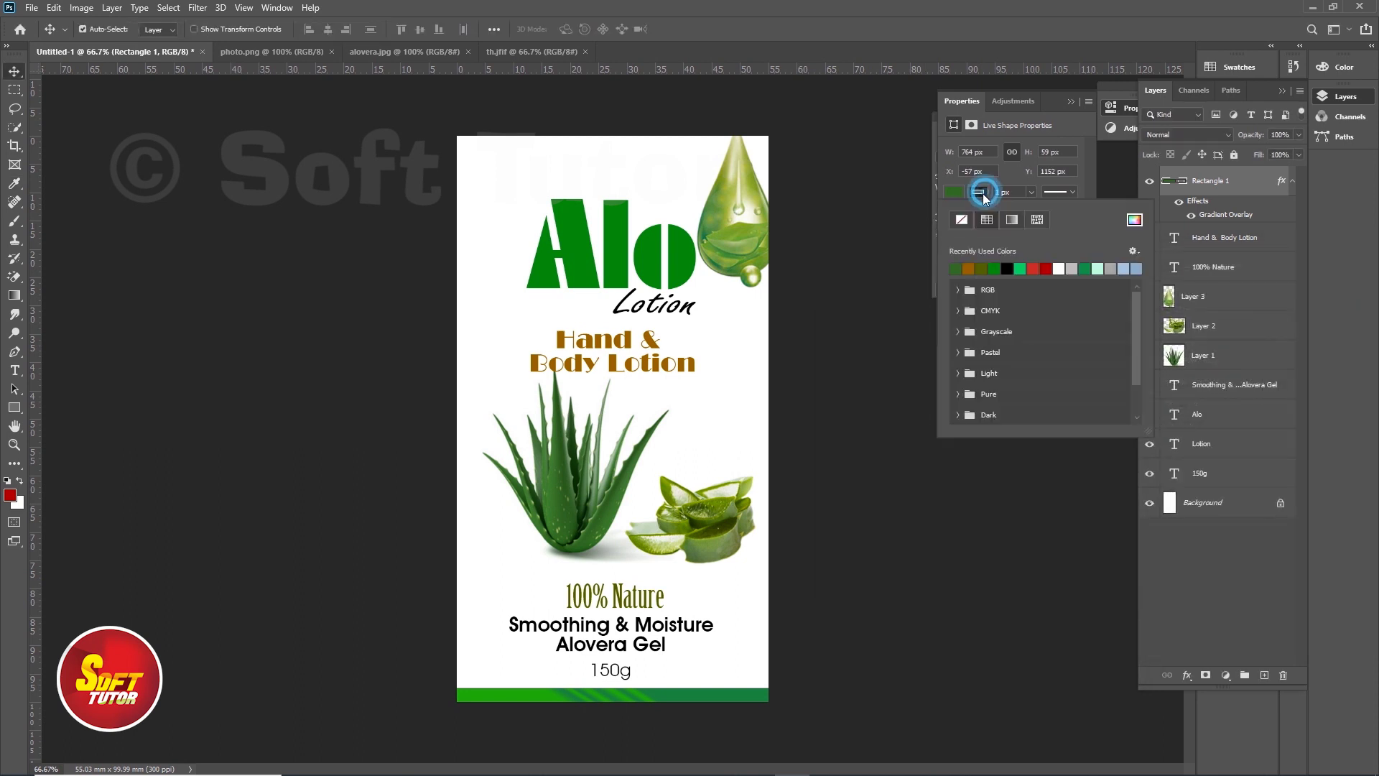
left_click(954, 192)
left_click(871, 631)
left_click_drag(670, 700, 660, 202)
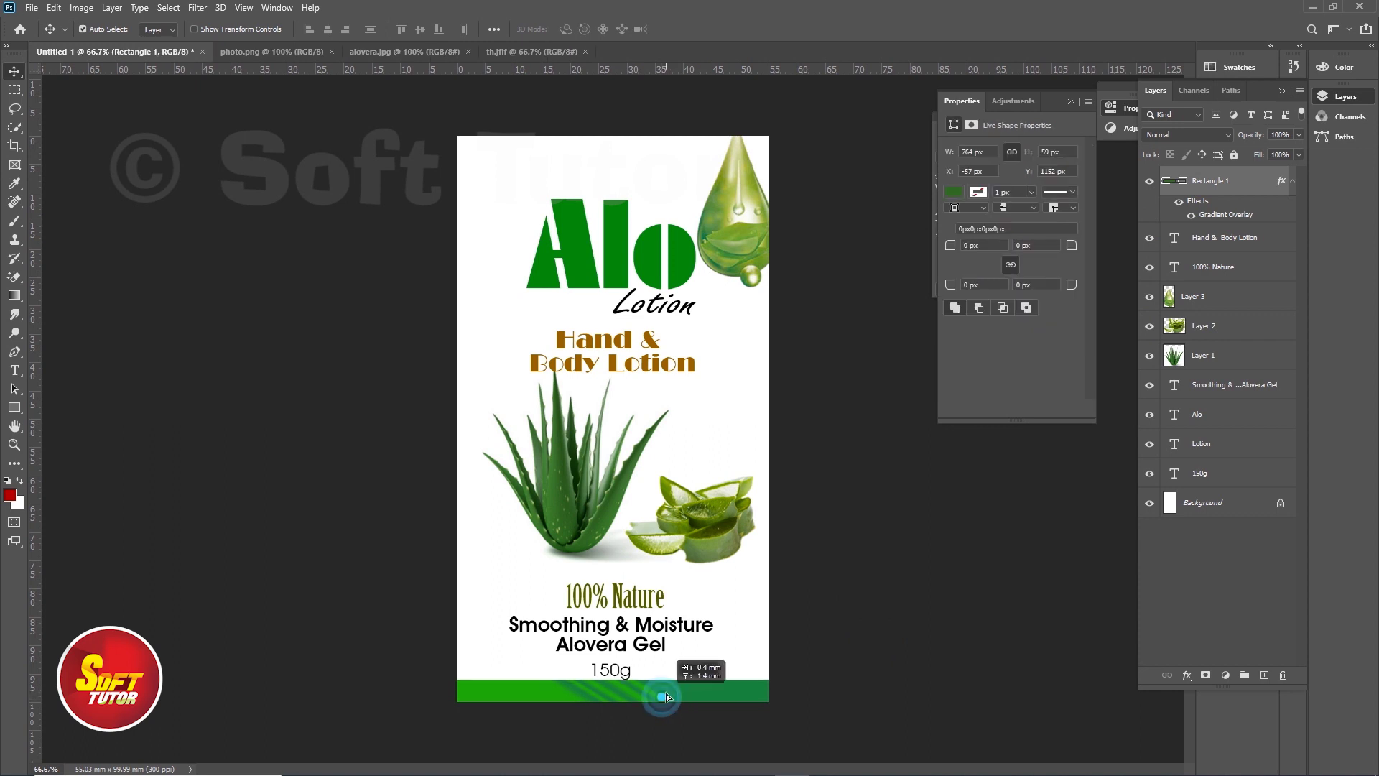
left_click_drag(660, 201, 661, 140)
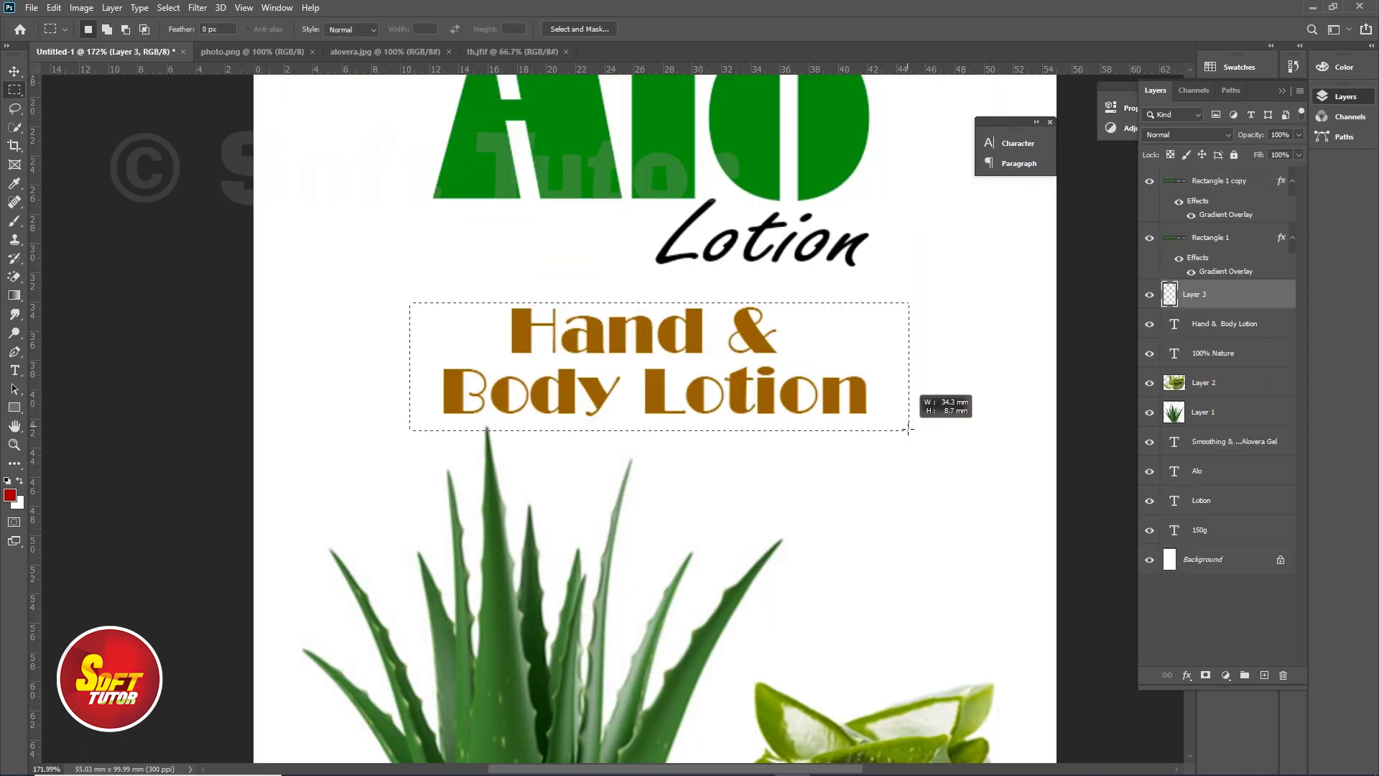
left_click_drag(910, 428, 933, 431)
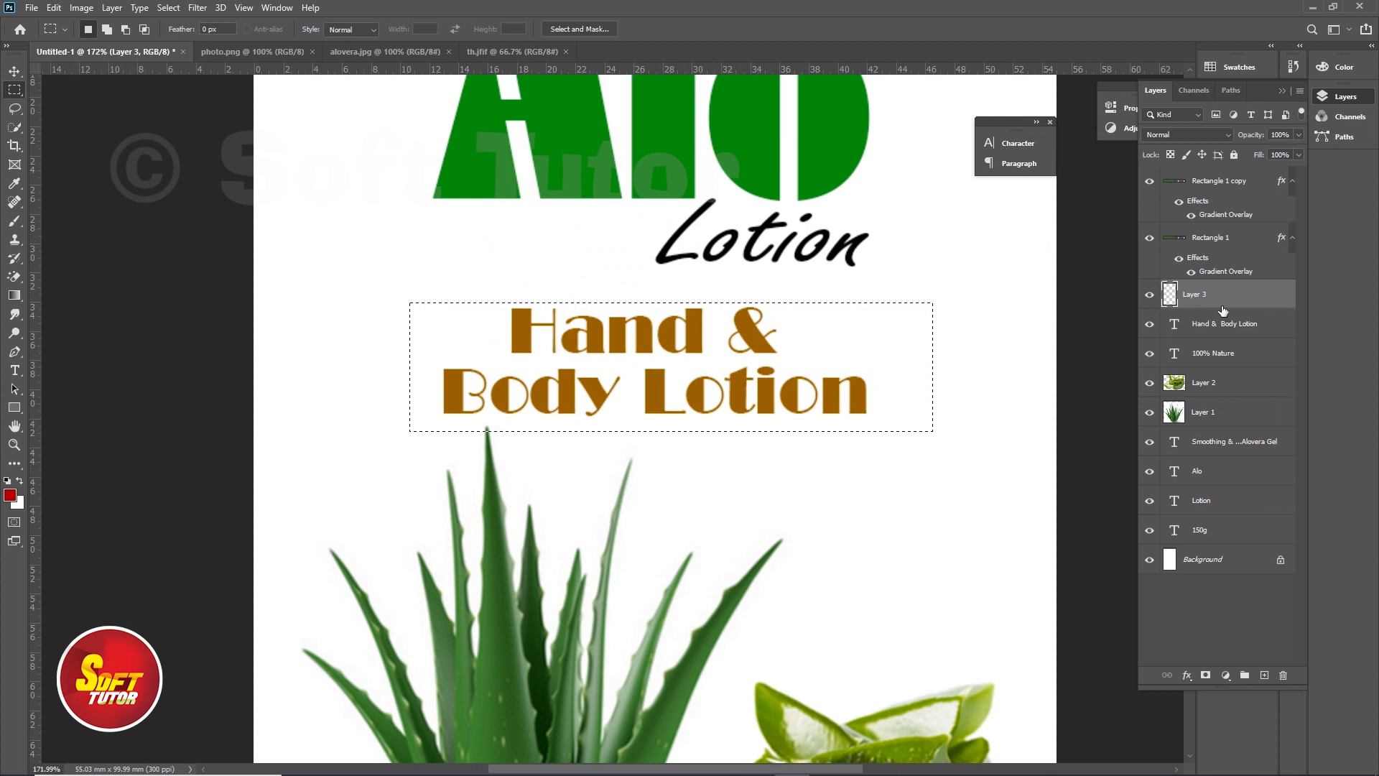
- Fill the box behind the subtitle with dark olive #948401 using the Paint Bucket
left_click(10, 495)
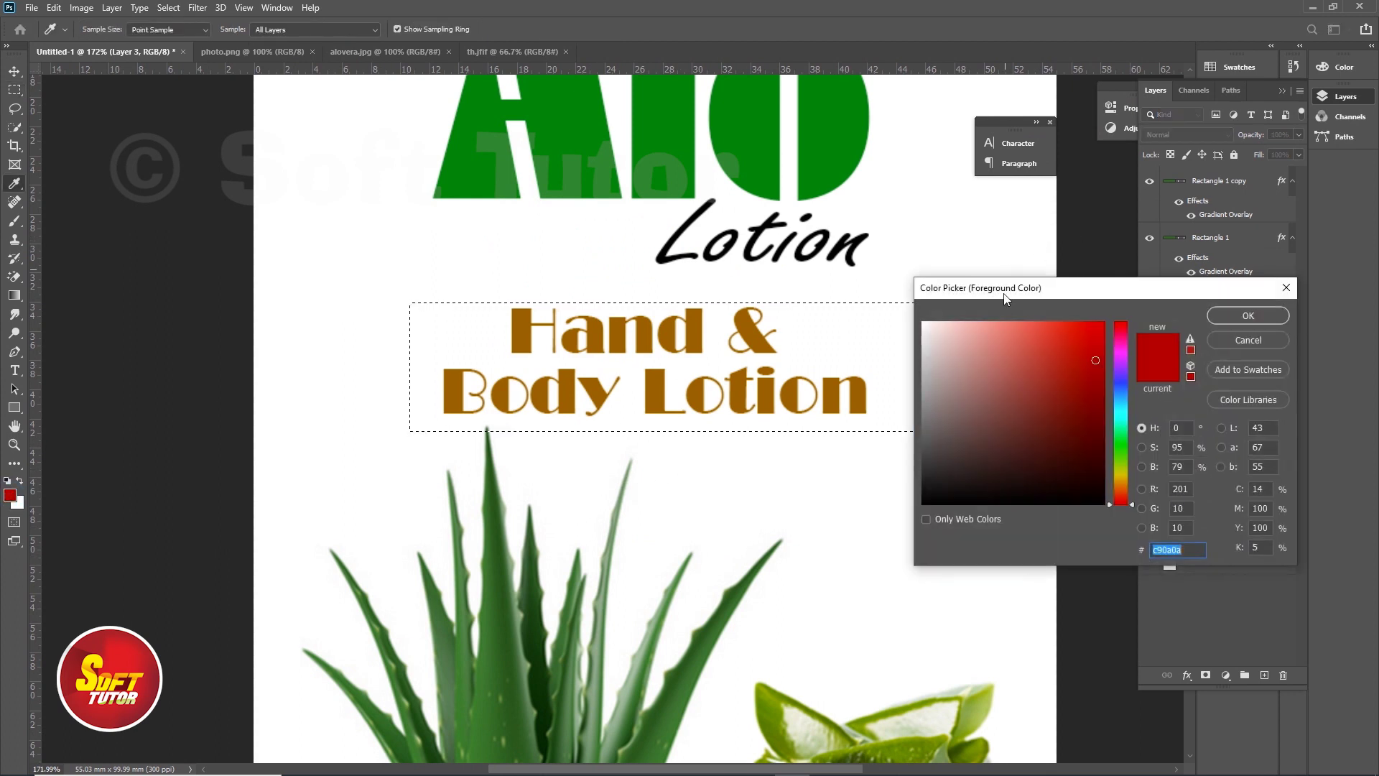
left_click(1120, 455)
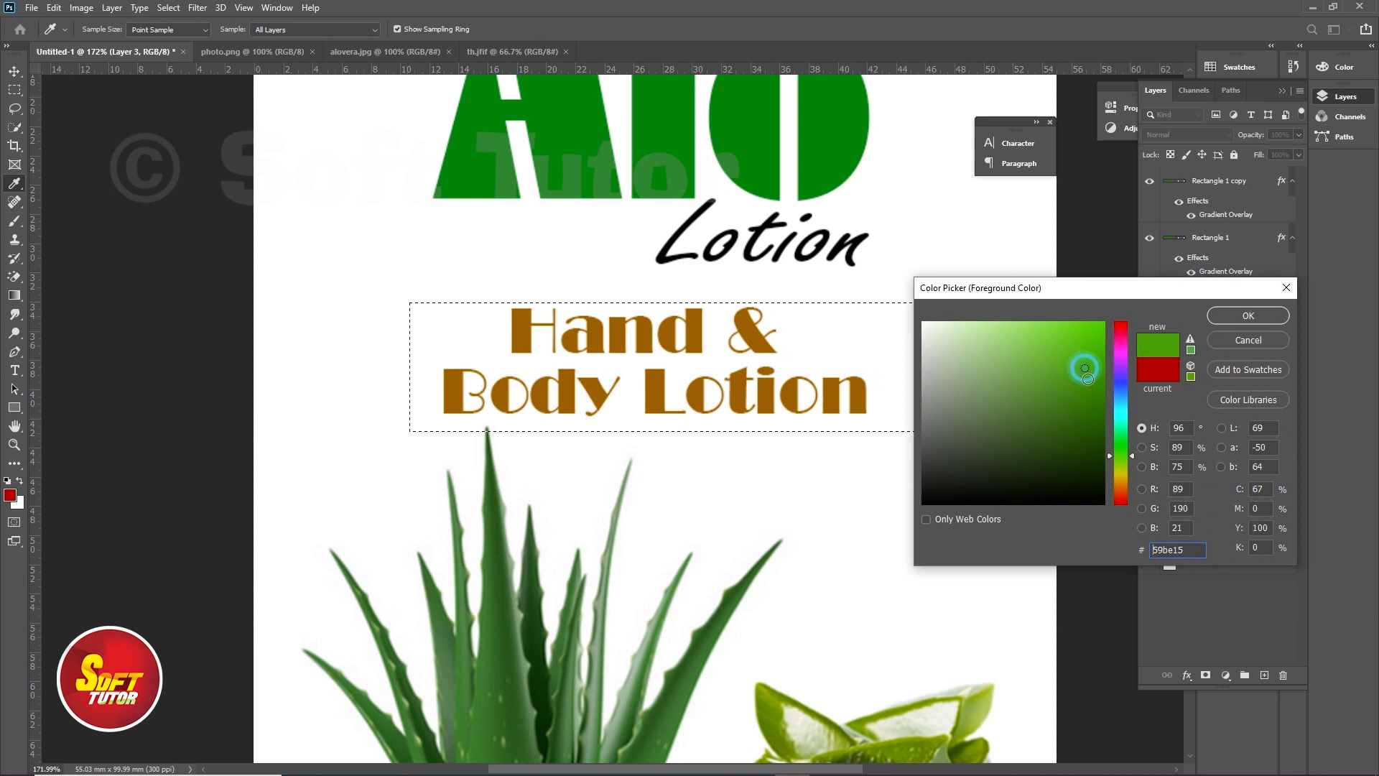
left_click_drag(1121, 468, 1126, 480)
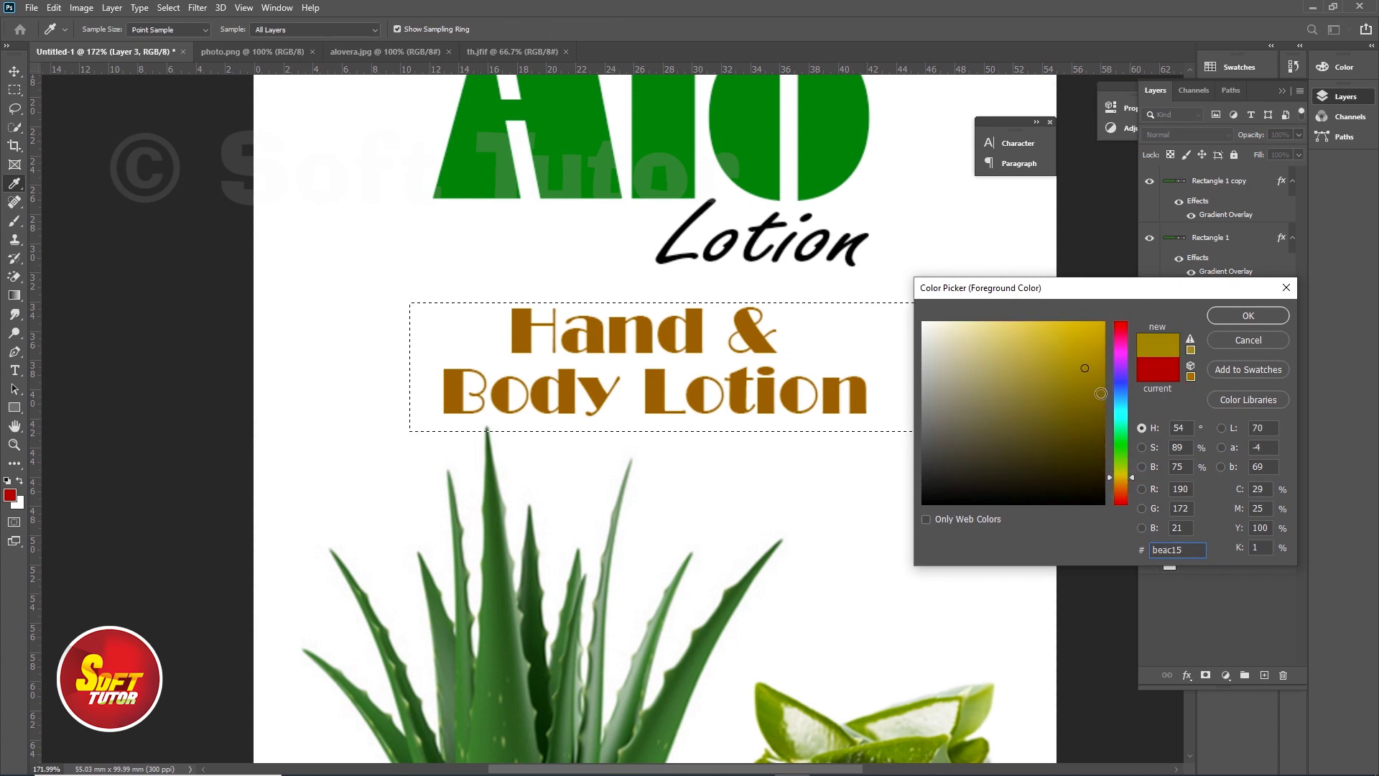
left_click_drag(1090, 379, 1103, 398)
left_click(1243, 321)
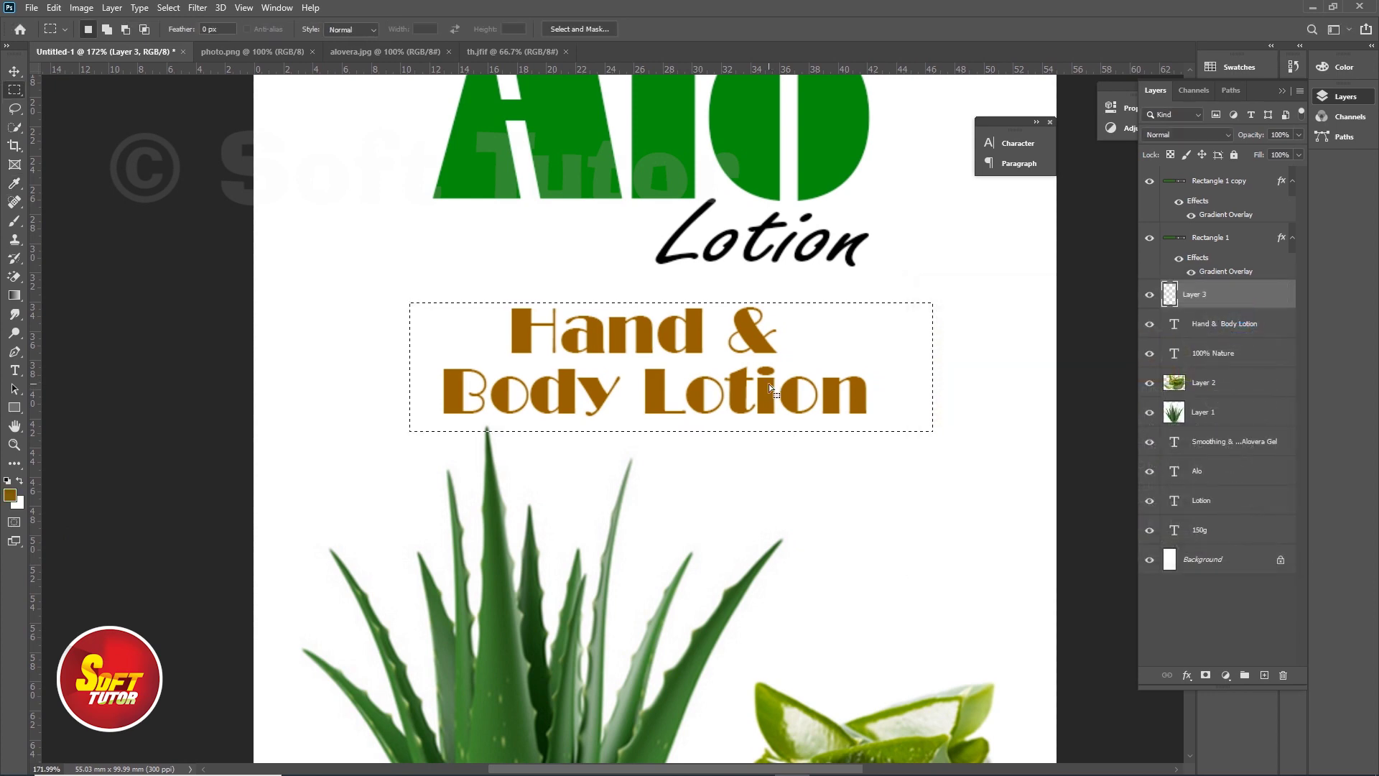
left_click(17, 300)
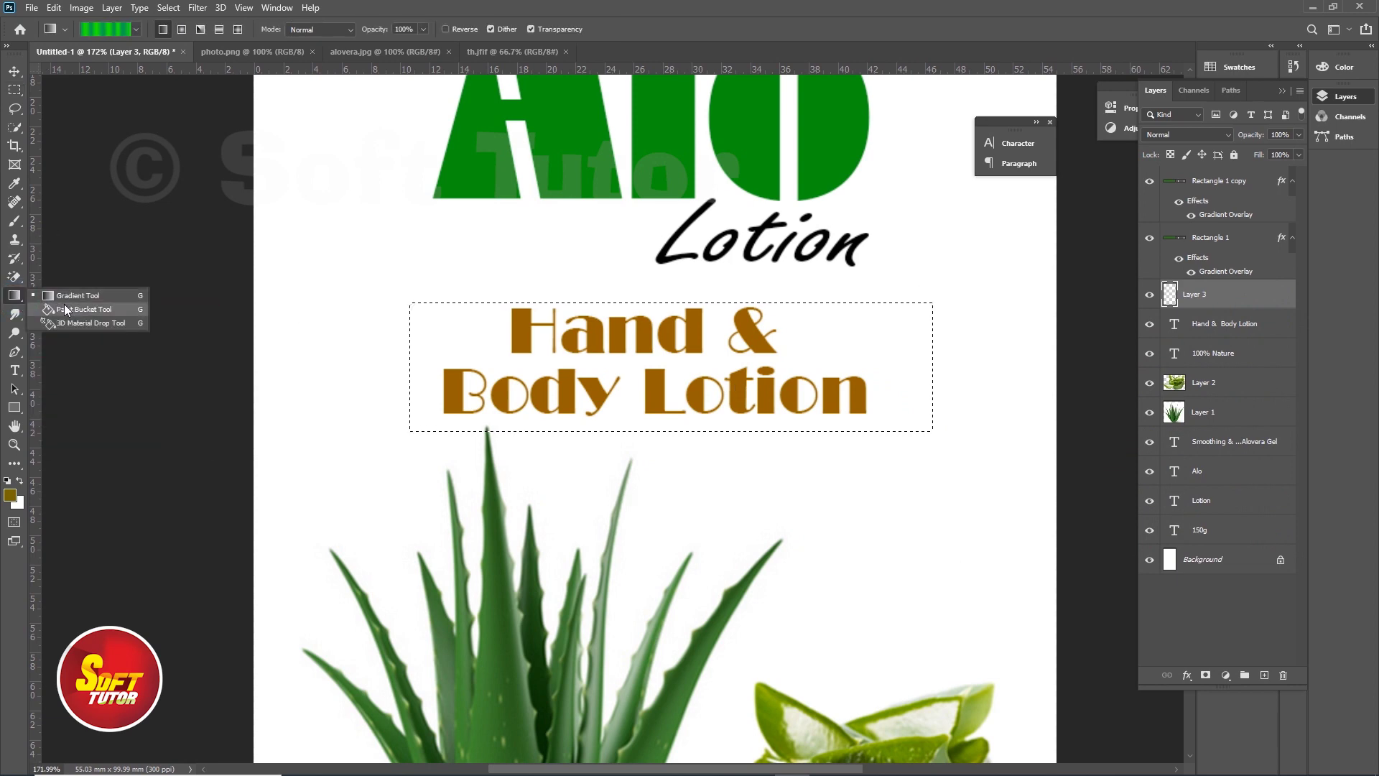
left_click(72, 309)
left_click(449, 329)
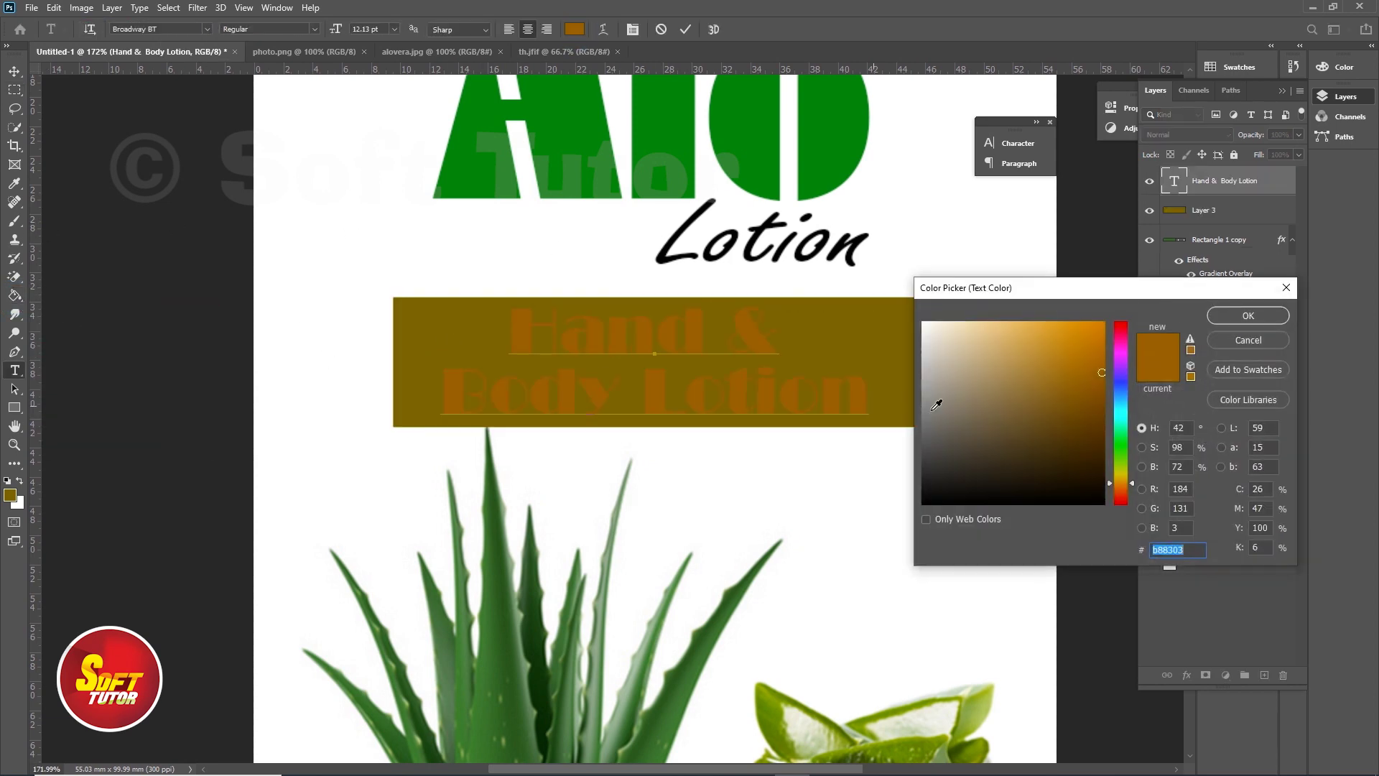
- Set the Hand & Body Lotion text colour to white and commit it
left_click(1247, 314)
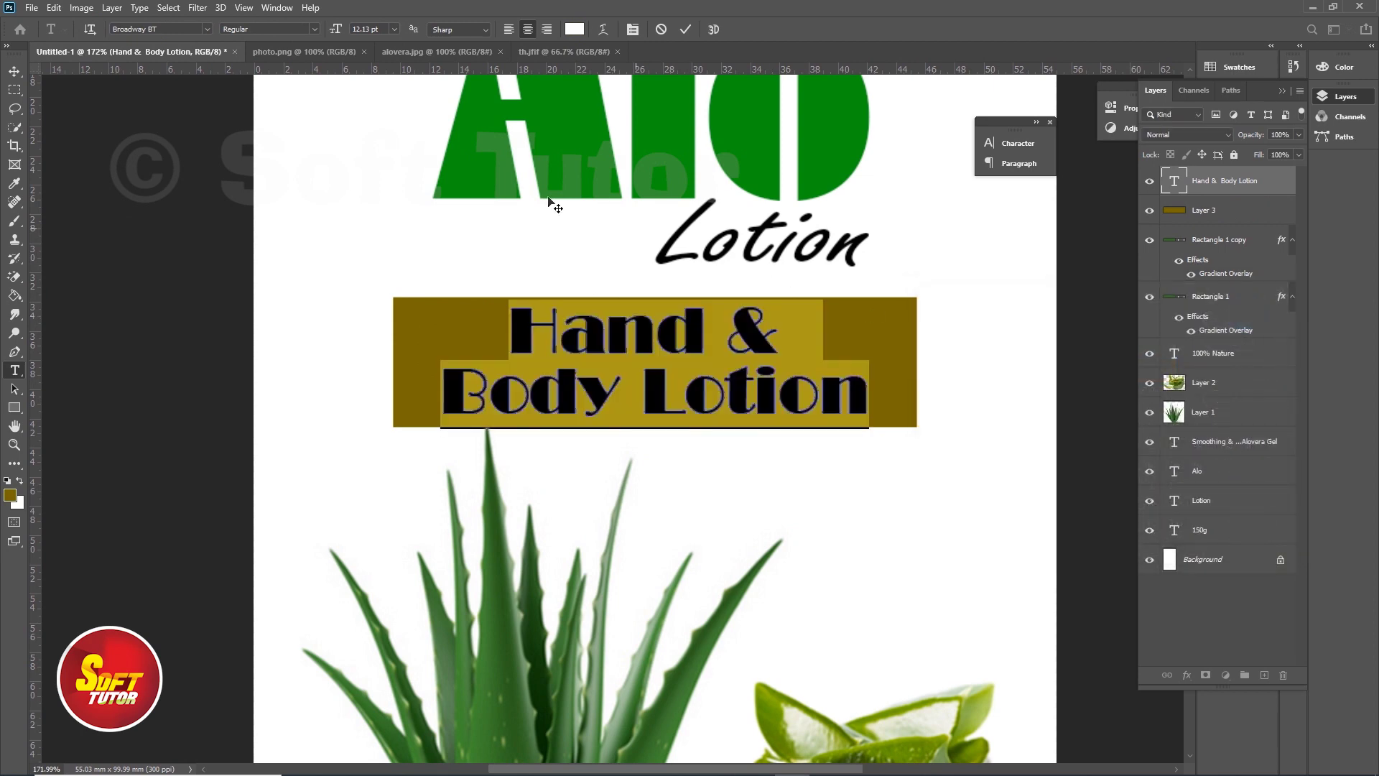
left_click(14, 70)
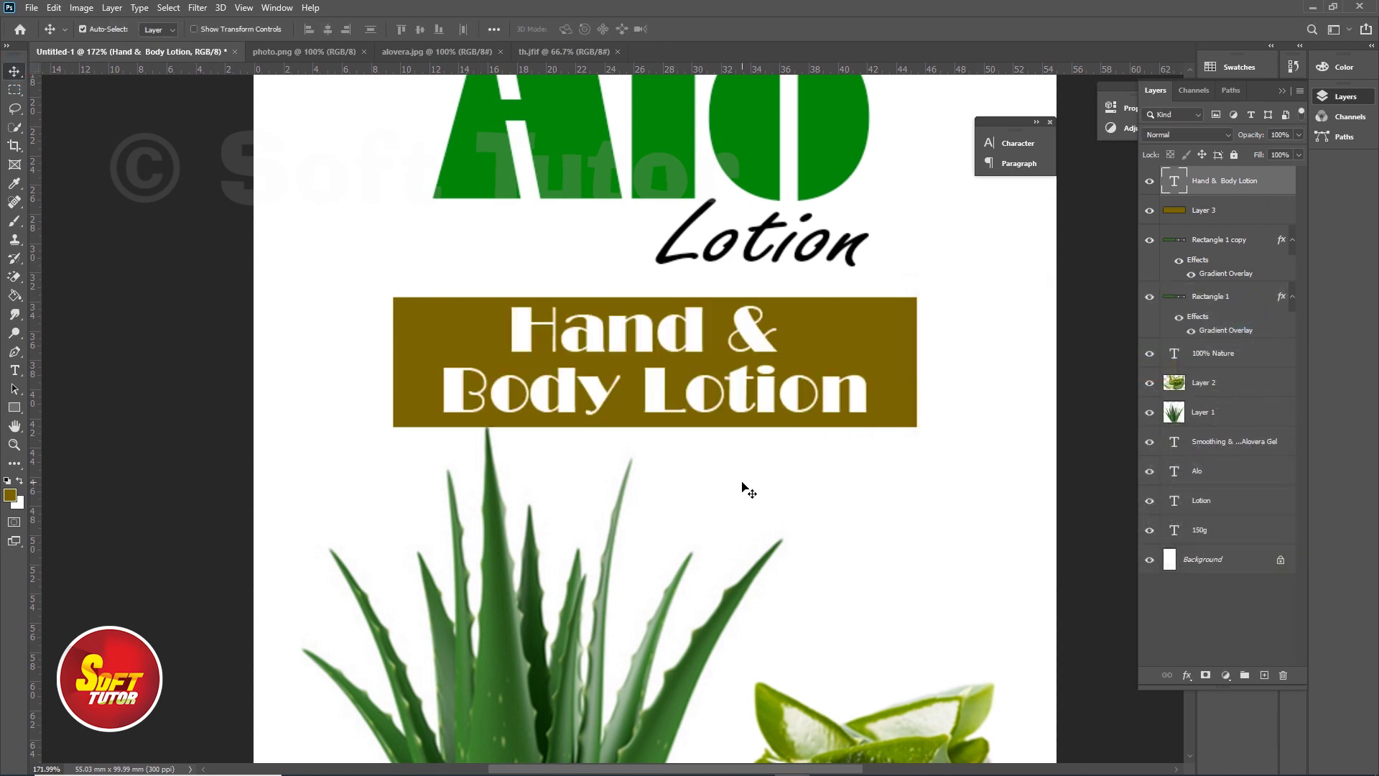
key("ctrl+minus")
key("ctrl+minus")
key("ctrl+minus")
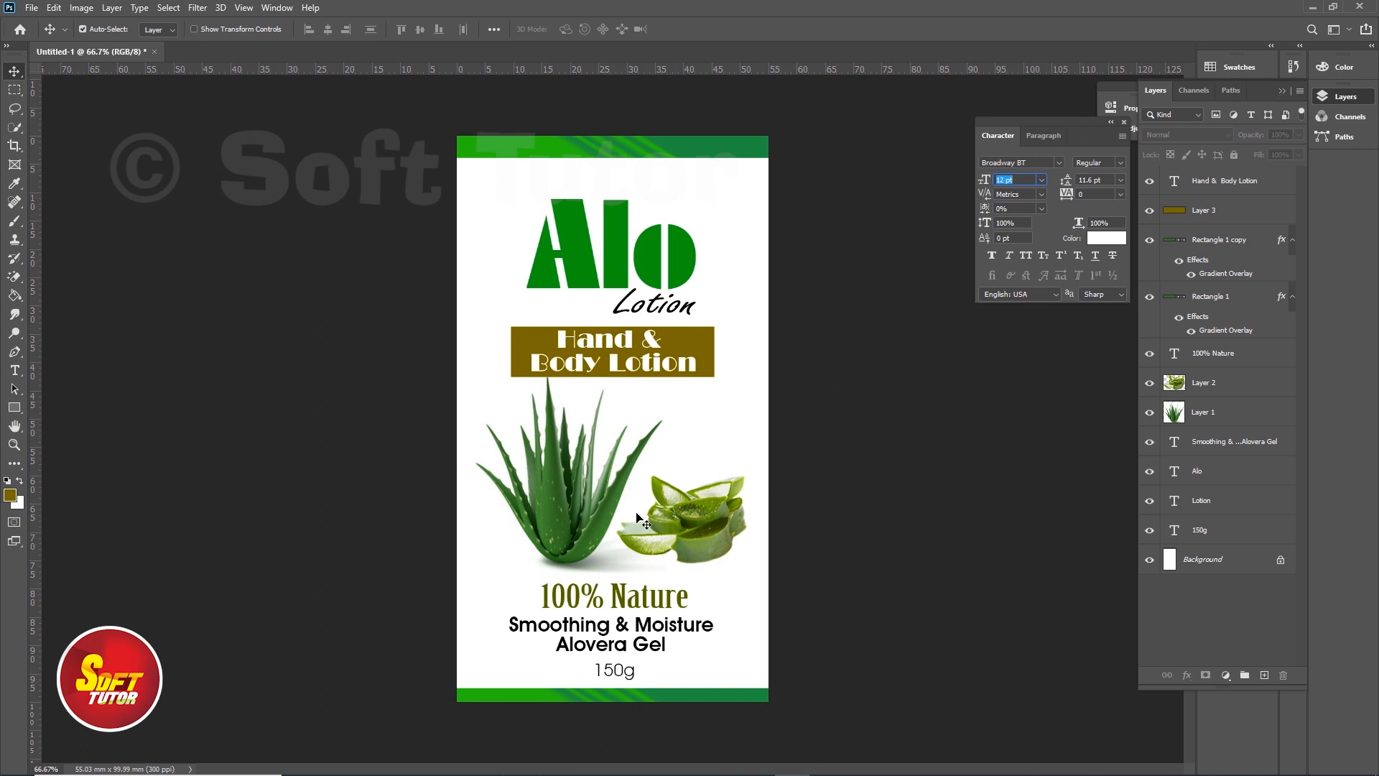
- Open Mockup 1 new.psd from the recent files
left_click(31, 11)
mouse_move(60, 92)
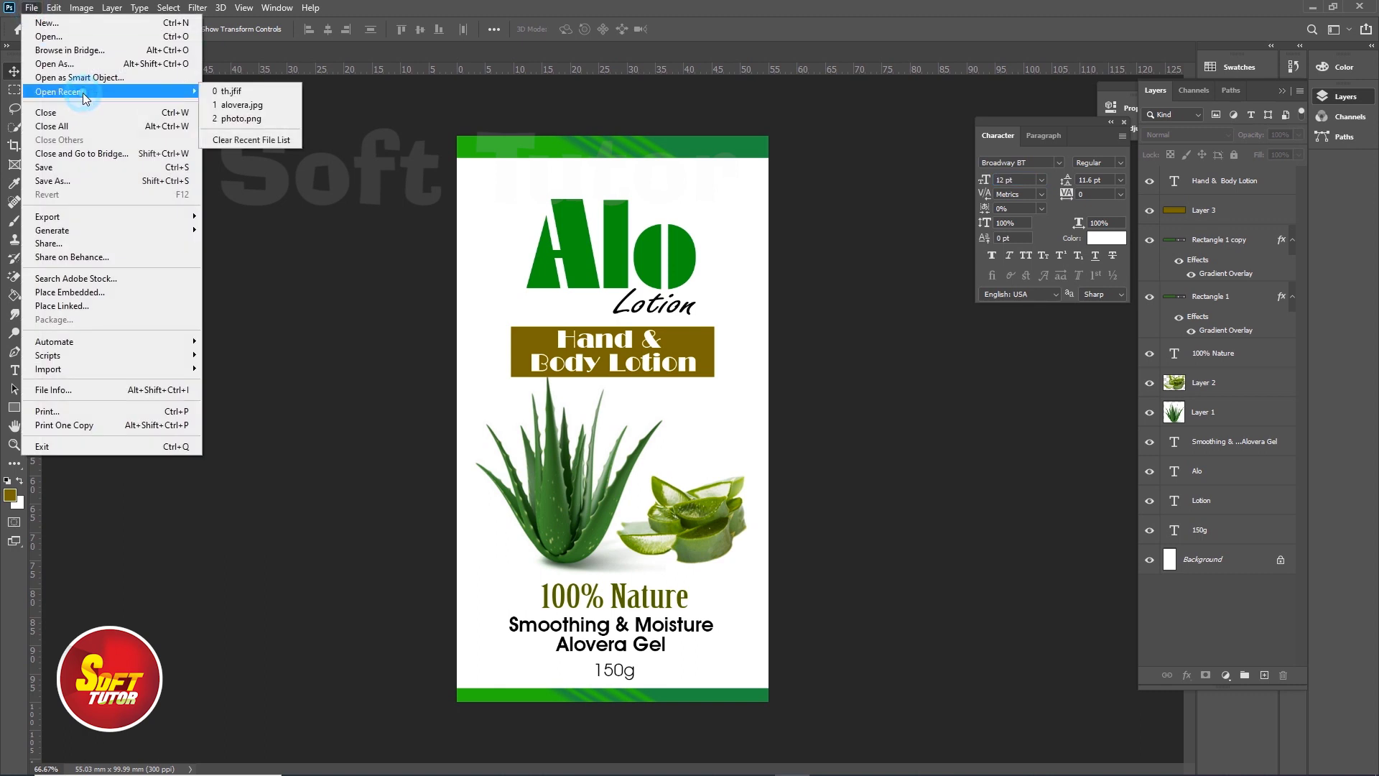
left_click(104, 52)
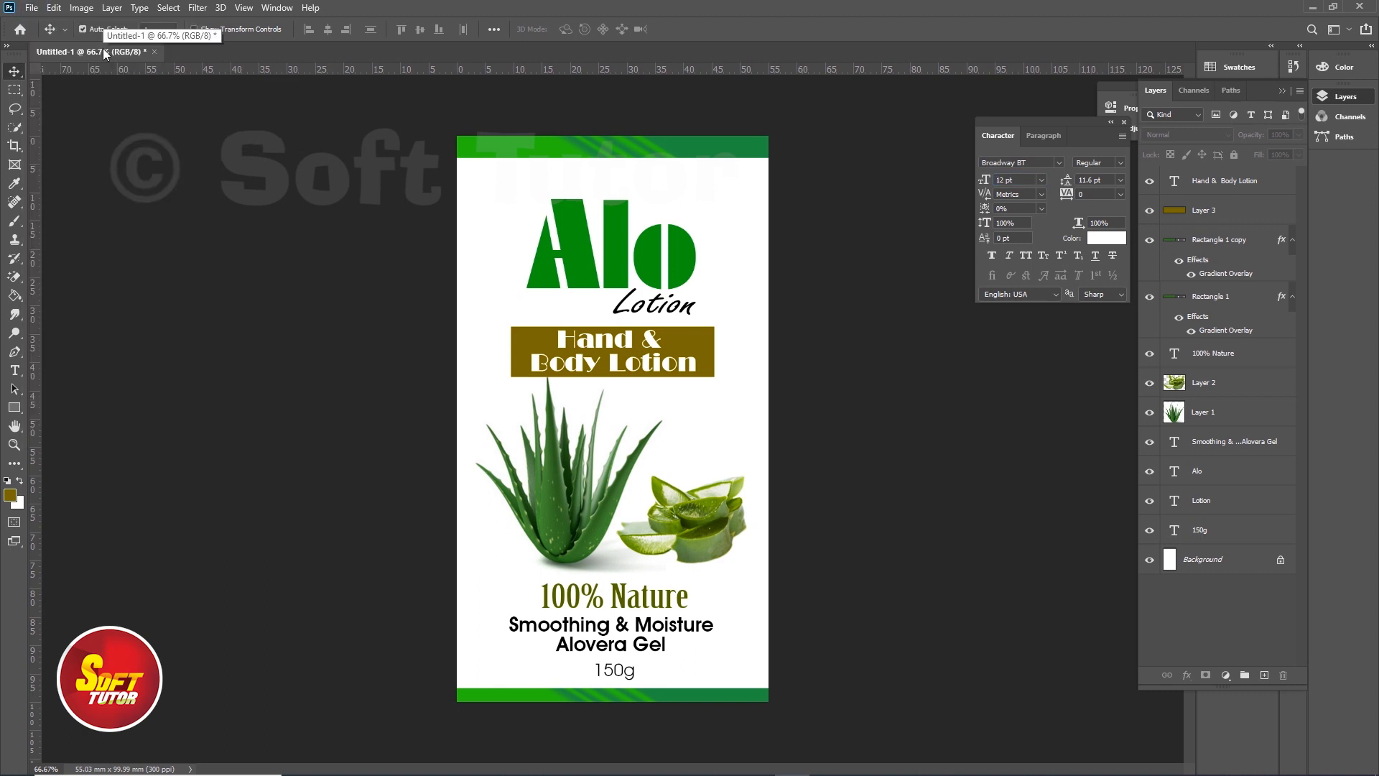
left_click(280, 203)
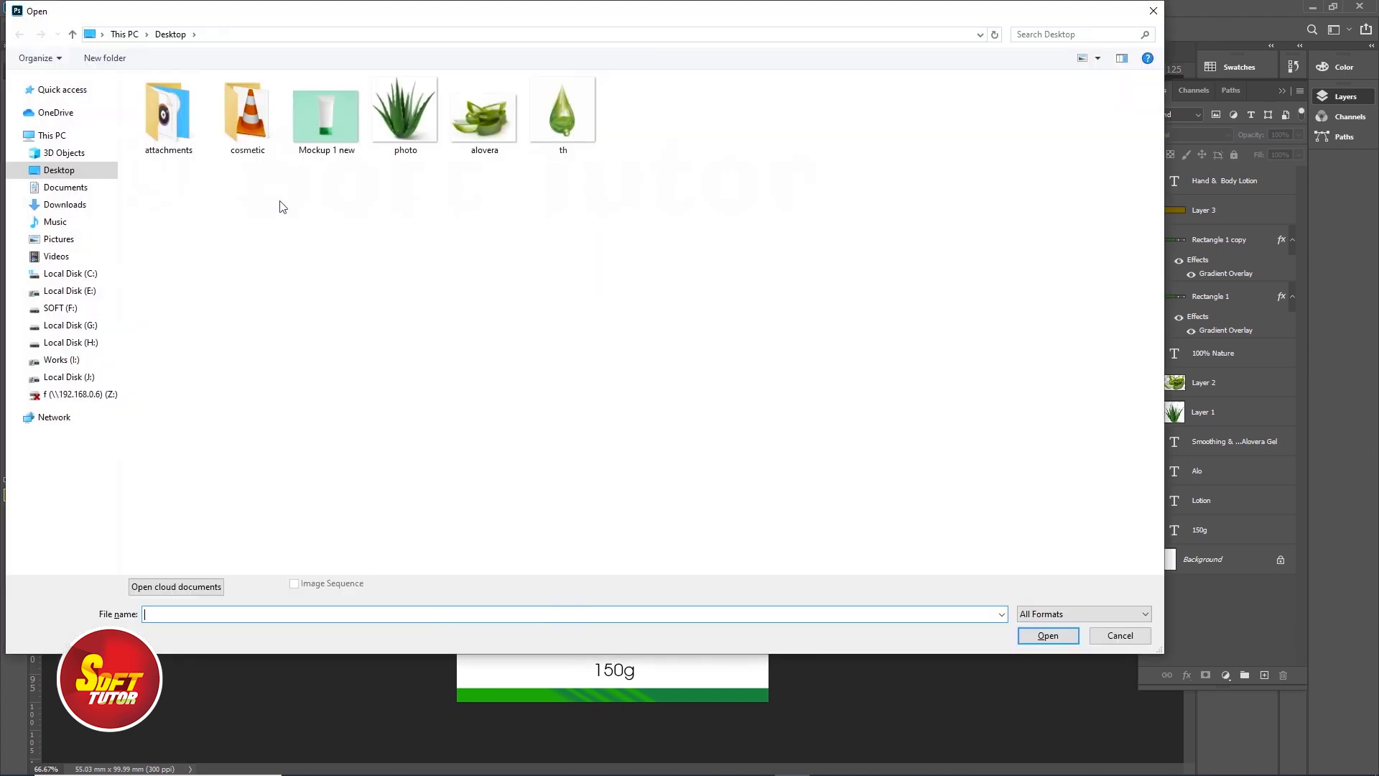
left_click(319, 117)
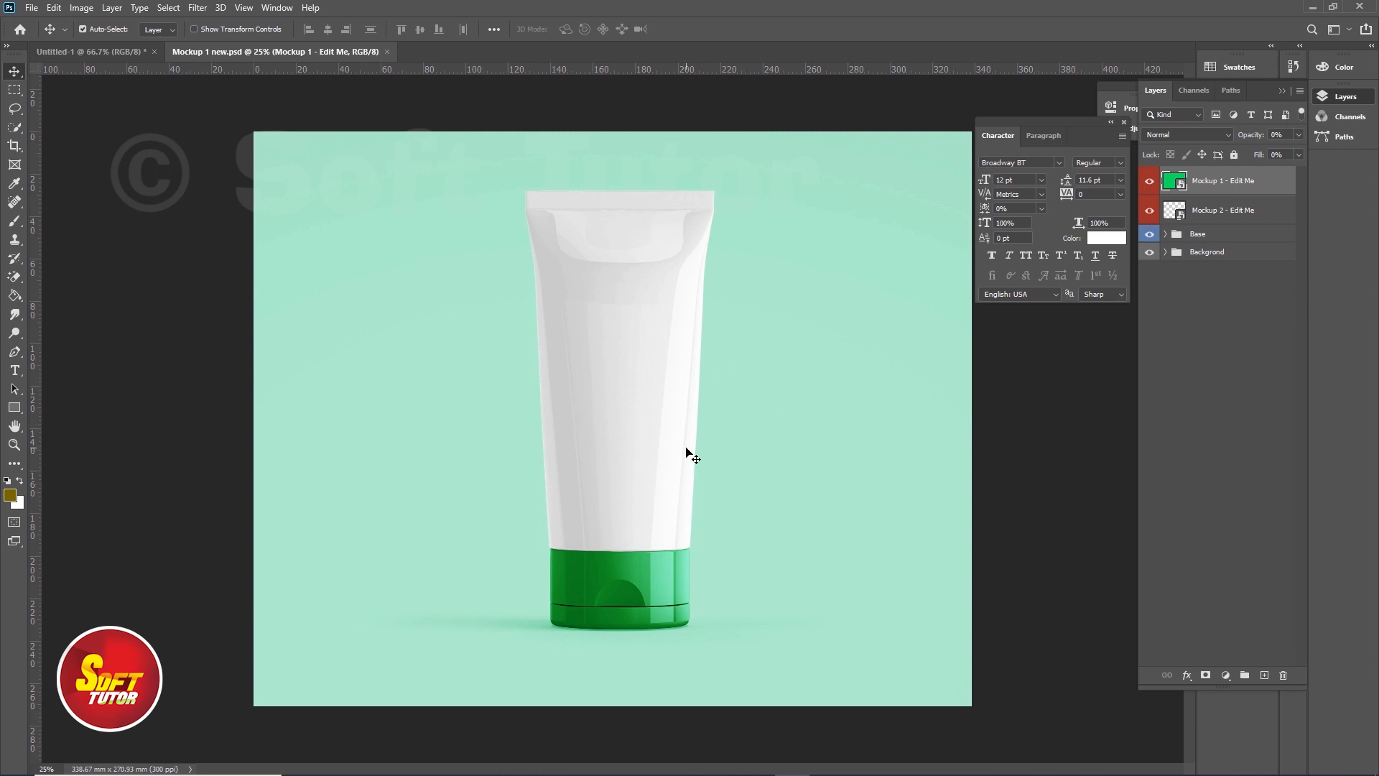
- Collapse the Character panel and open the Mockup 2 - Edit Me smart object's contents
left_click(1078, 314)
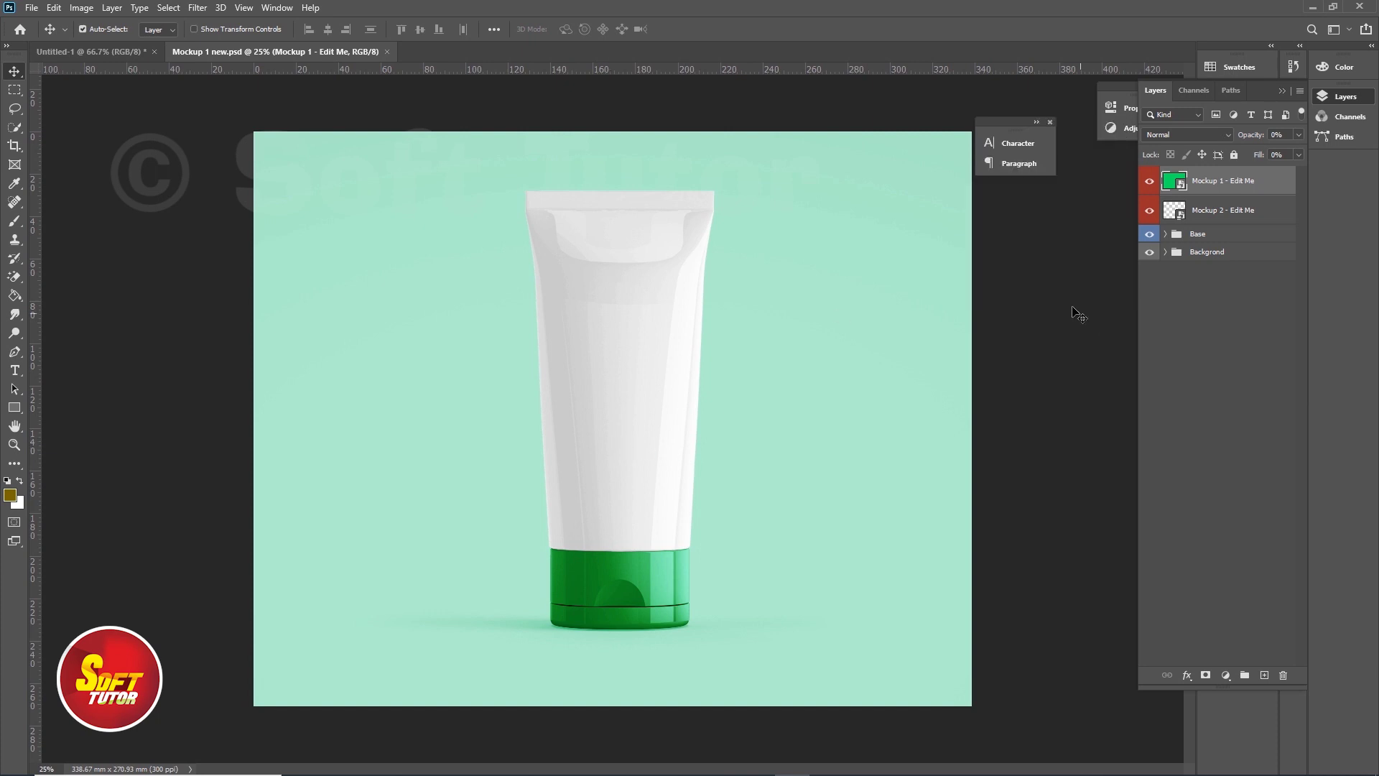
left_click(1182, 215)
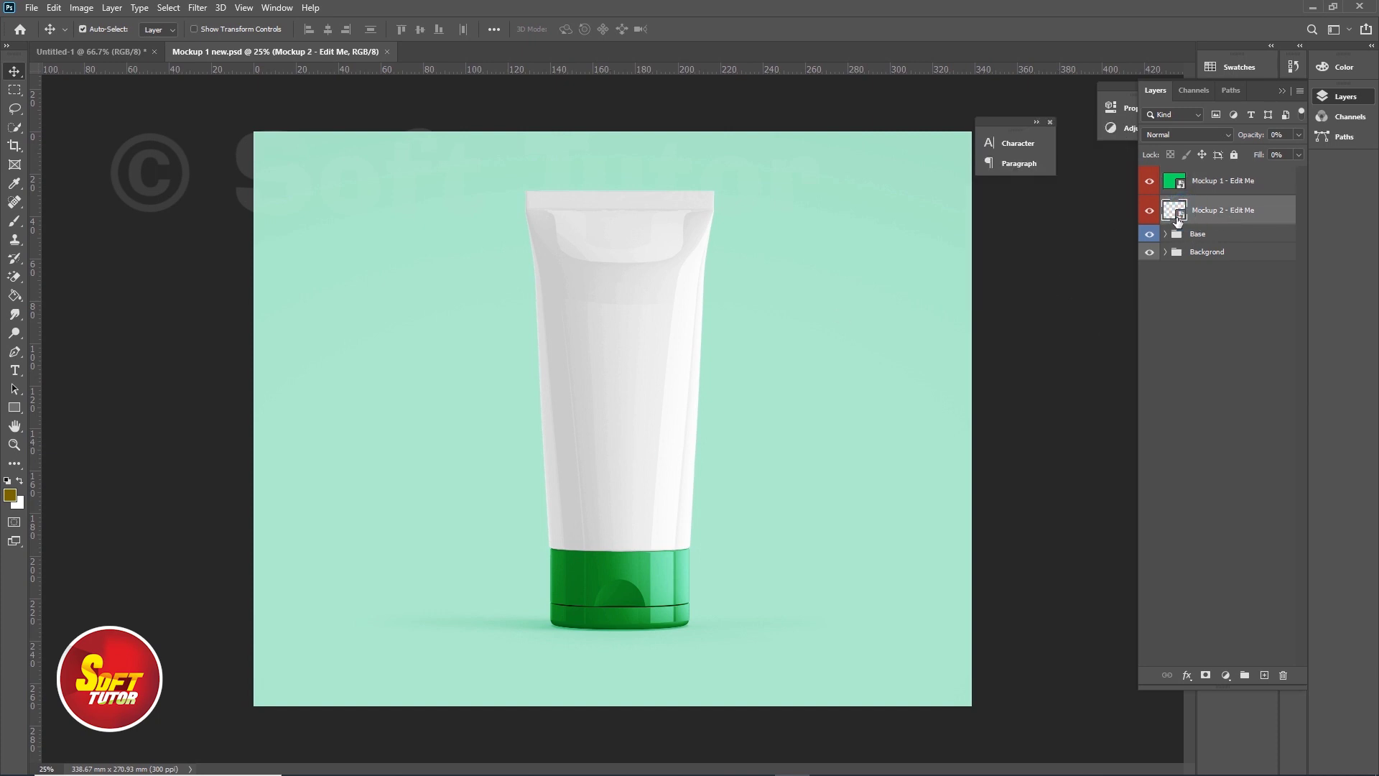
double_click(1176, 210)
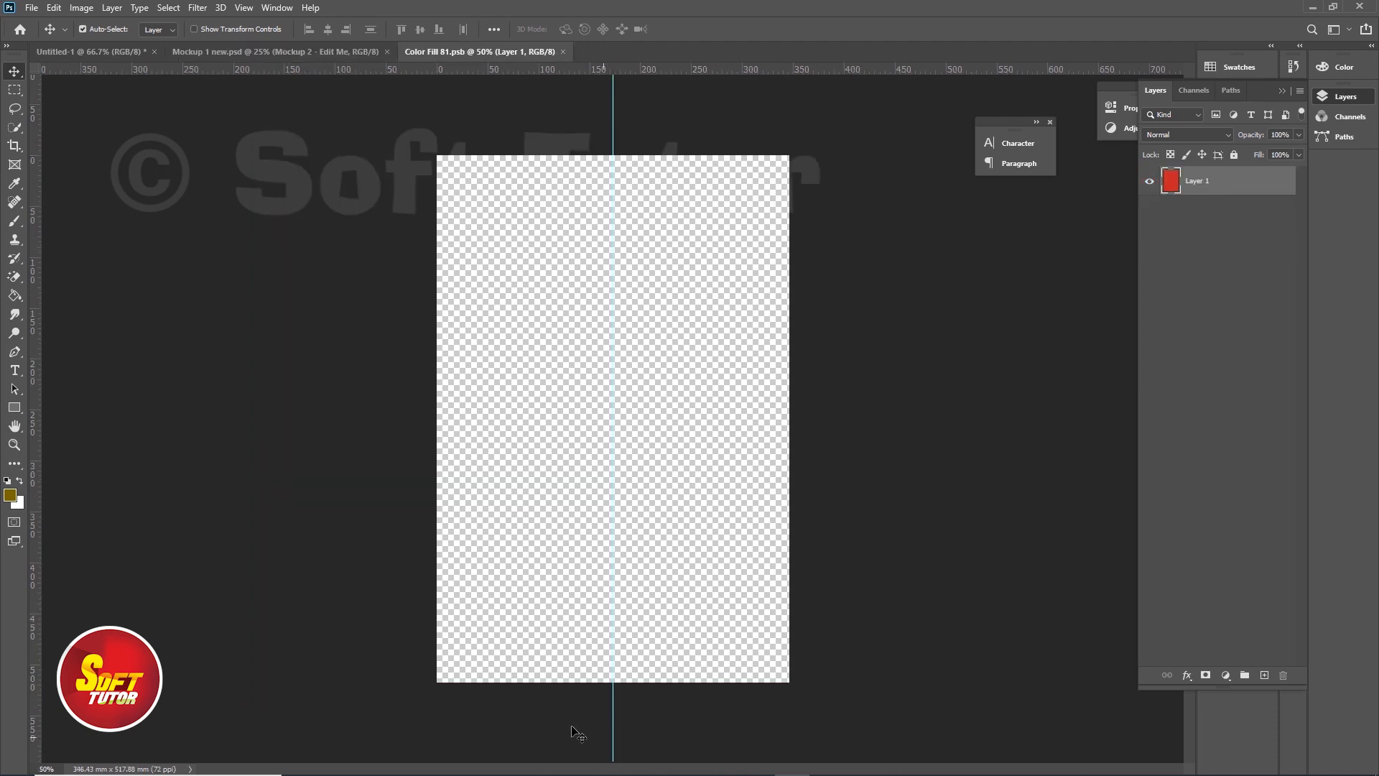
- Copy Merged the whole Alo Lotion label artwork
left_click(105, 53)
left_click(83, 29)
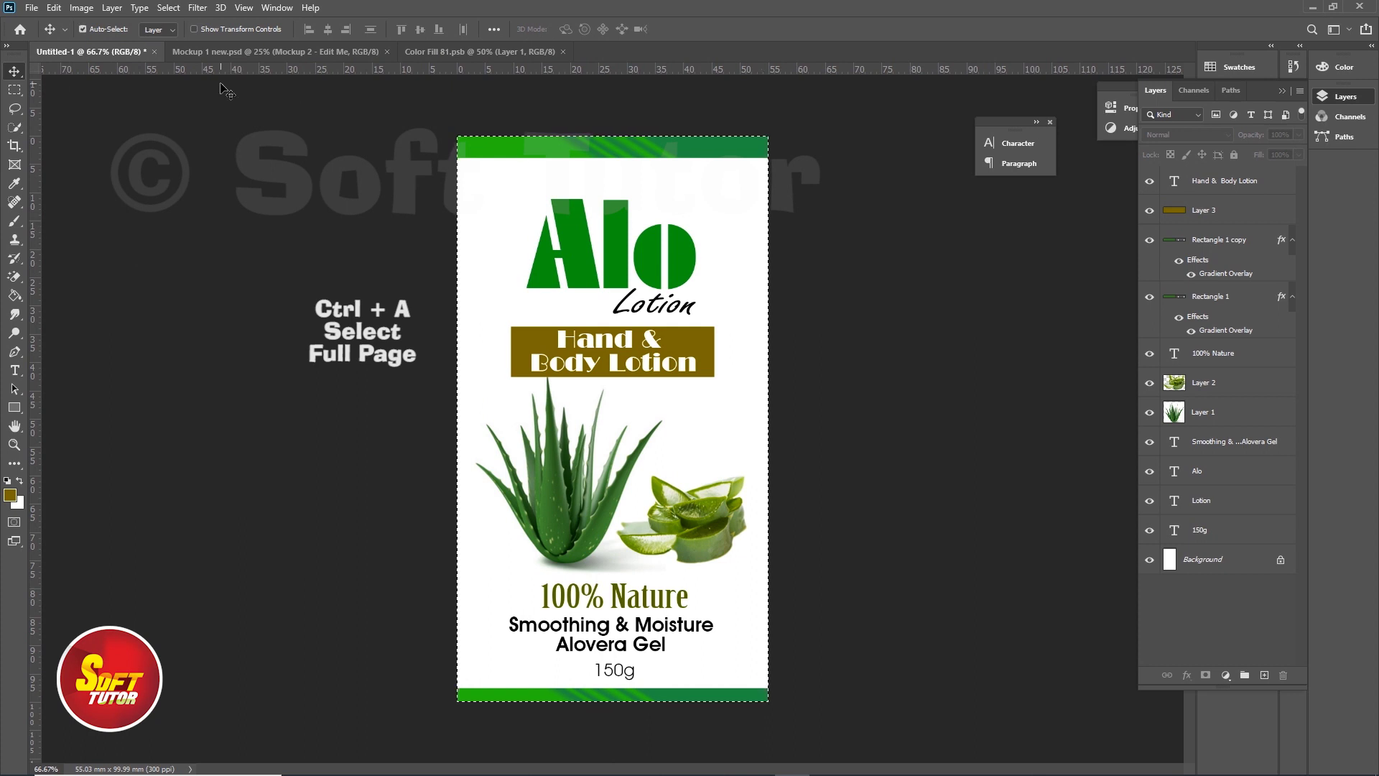
left_click(54, 8)
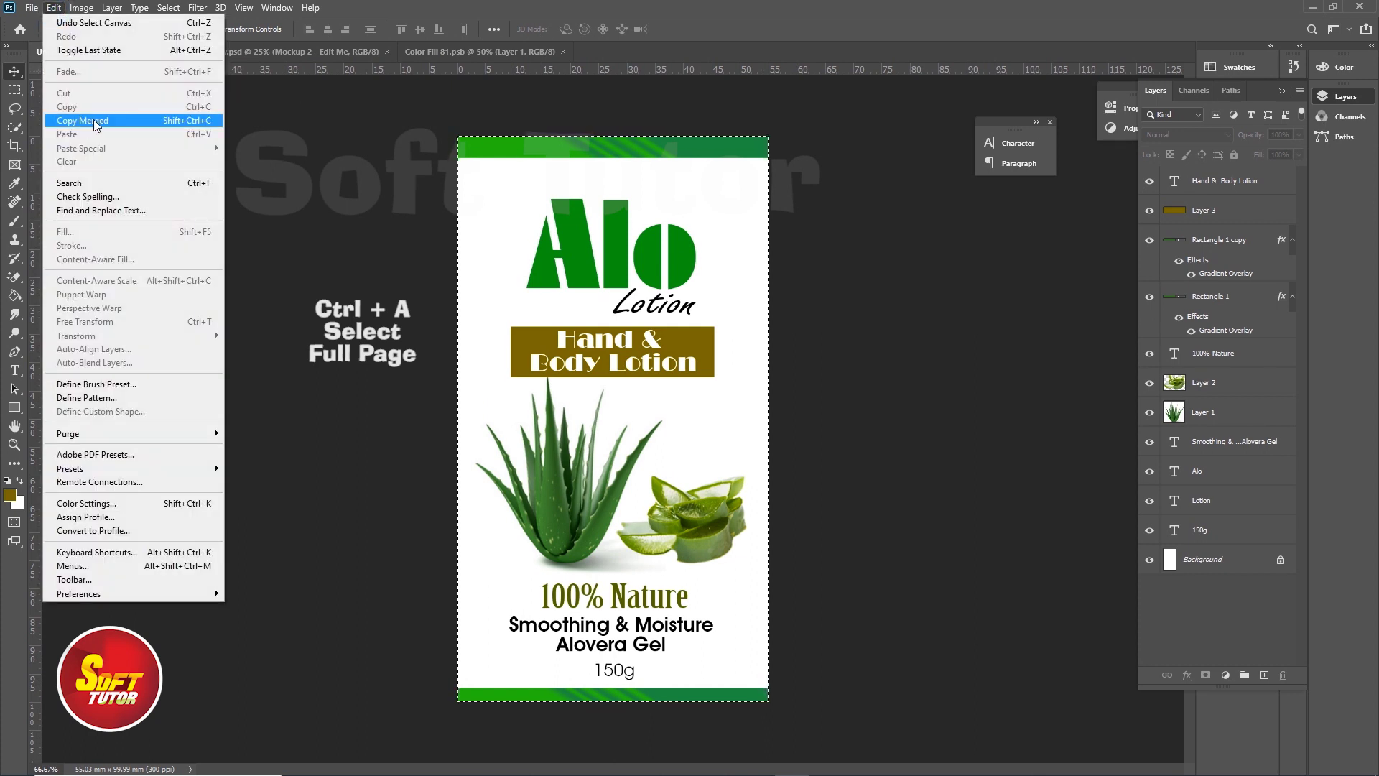
left_click(94, 119)
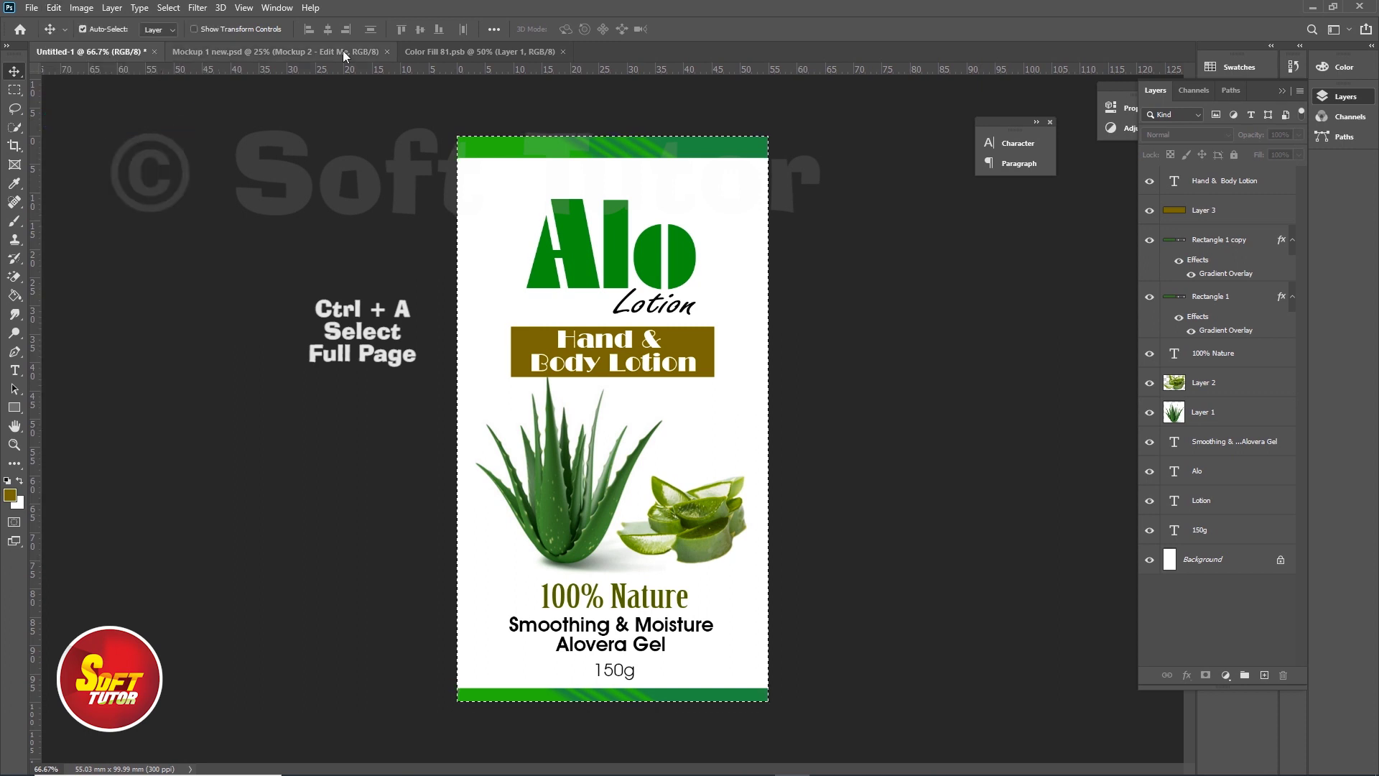
- Paste the label into Color Fill 81.psb and save the file
left_click(486, 53)
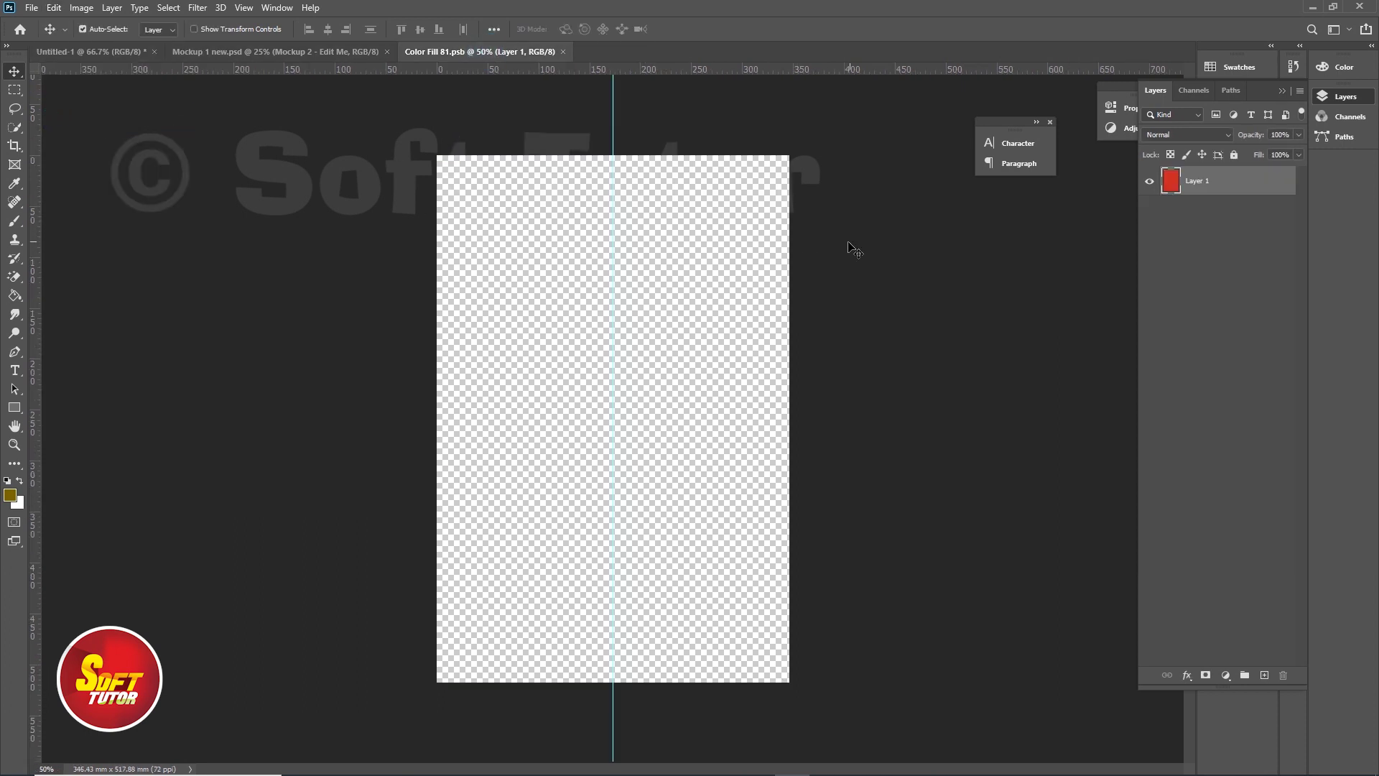
key("ctrl+v")
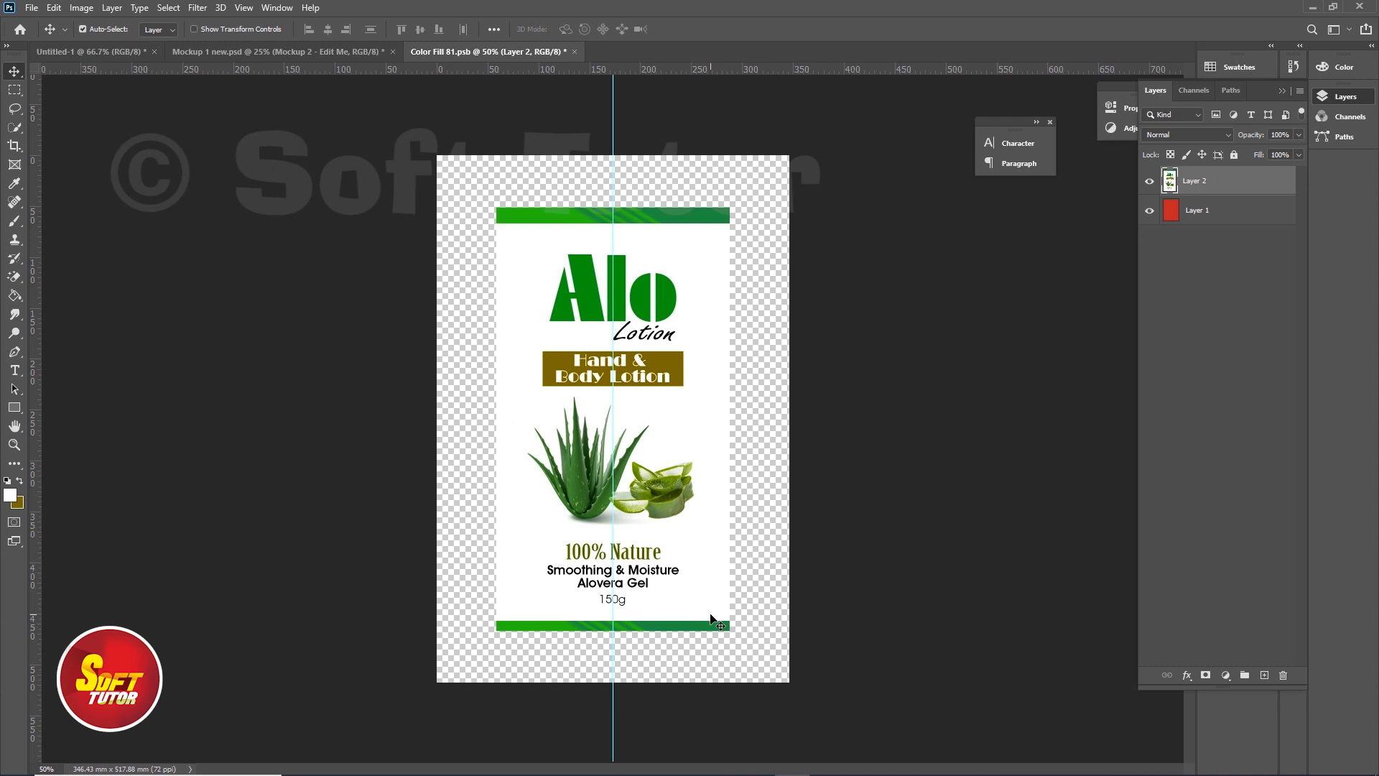
left_click(977, 477)
key("ctrl")
key("ctrl+s")
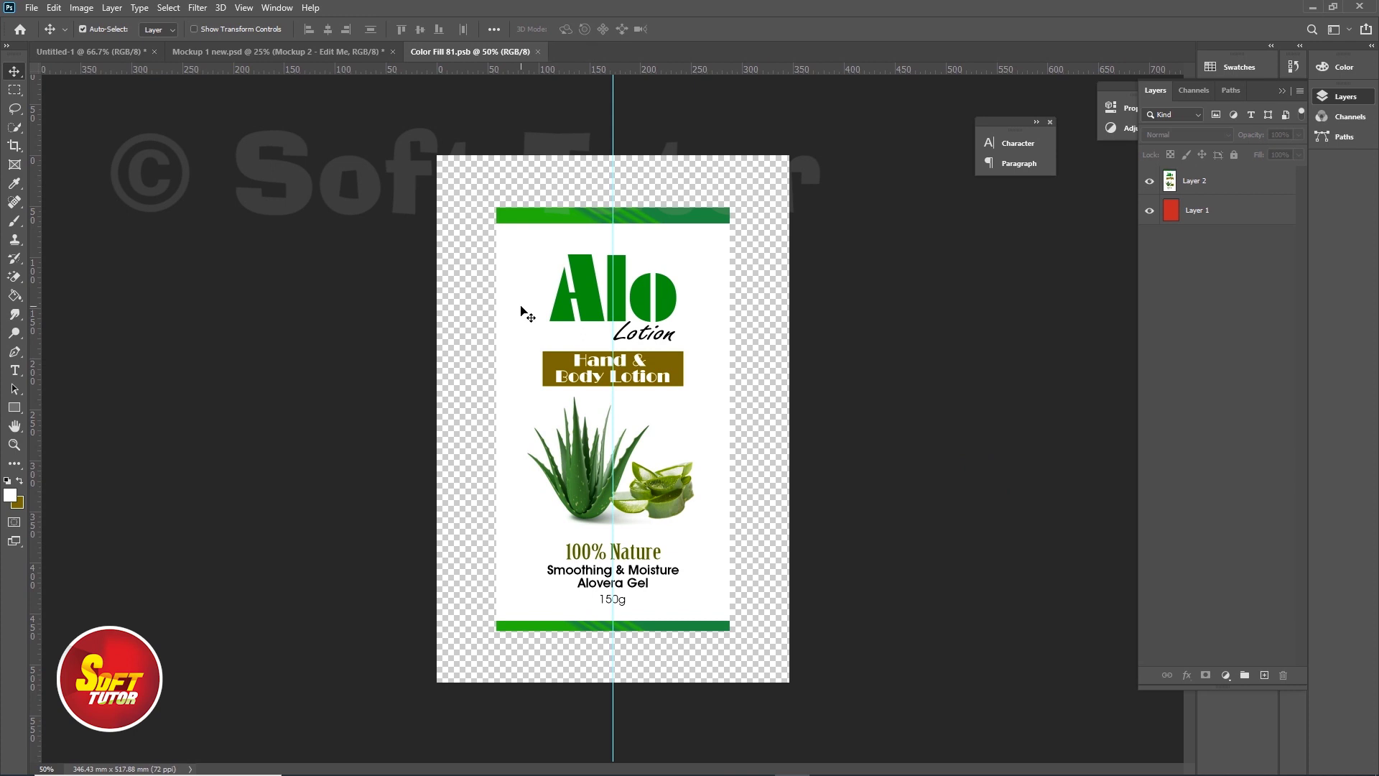
- Check the aloe label on the squeeze-tube mockup against the Color Fill 81.psb label file
left_click(291, 51)
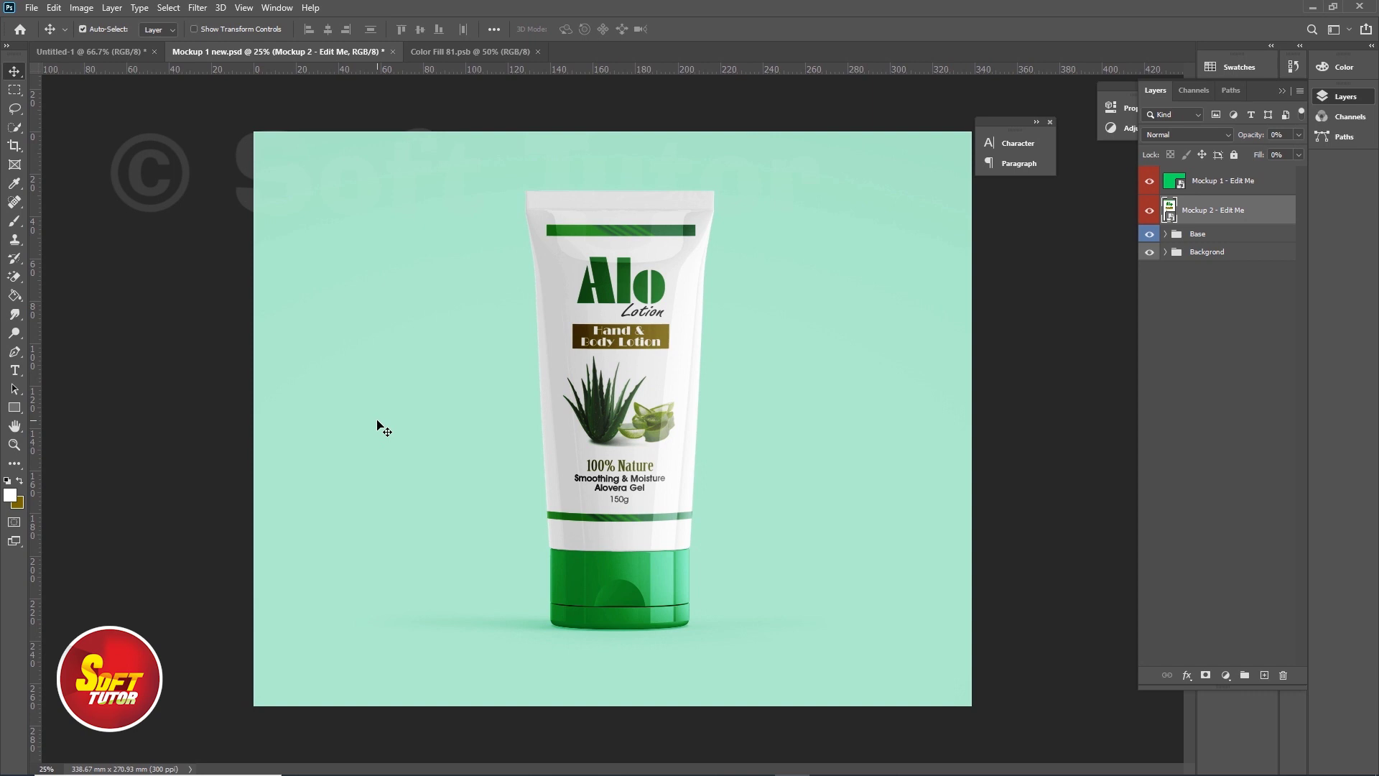
left_click(434, 51)
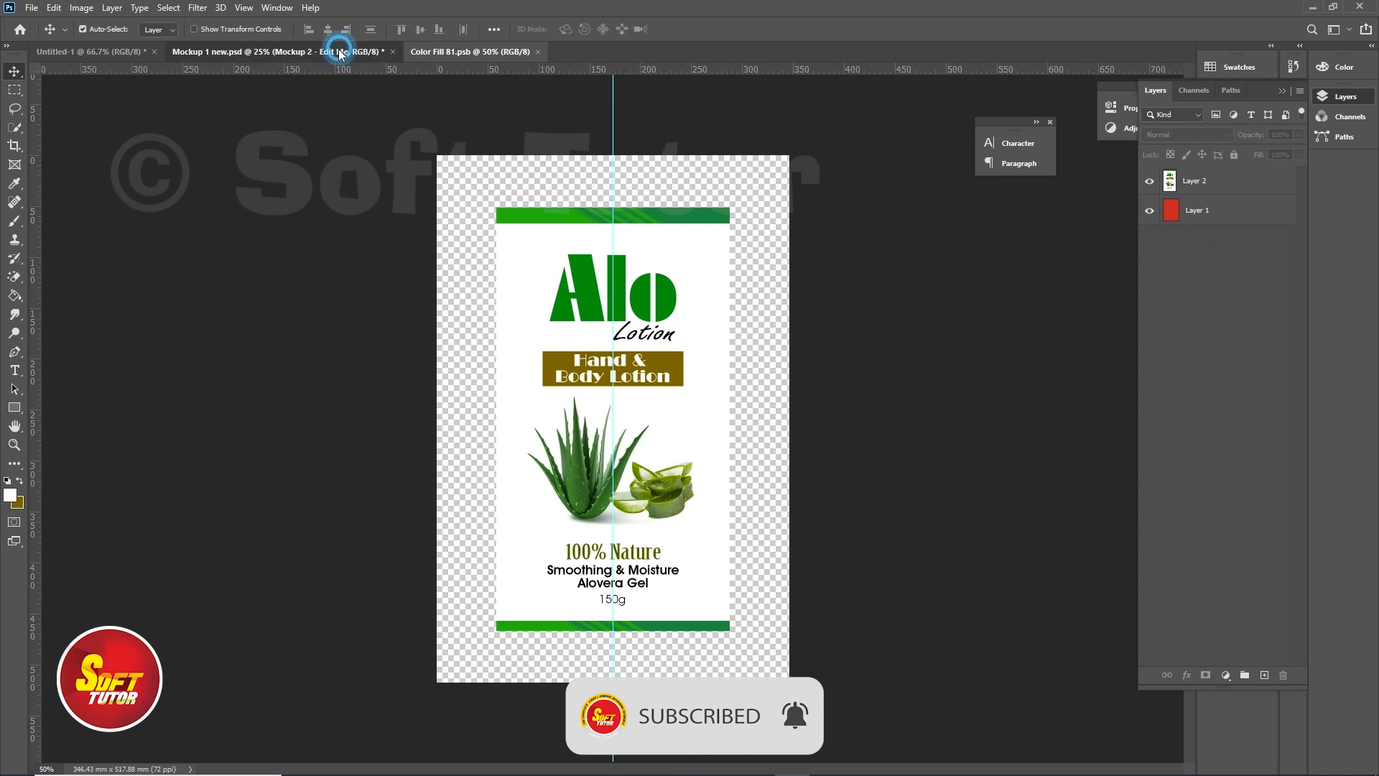
left_click(332, 52)
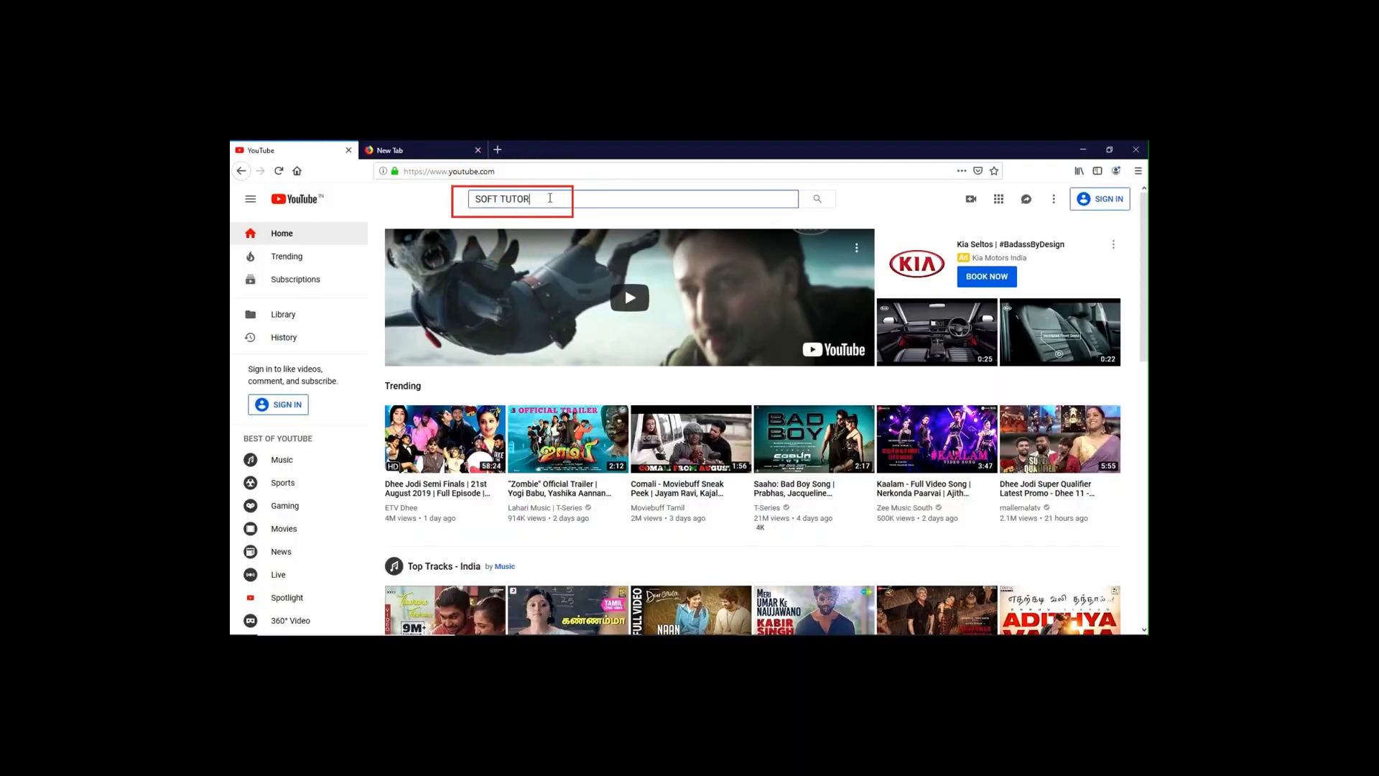
left_click(821, 201)
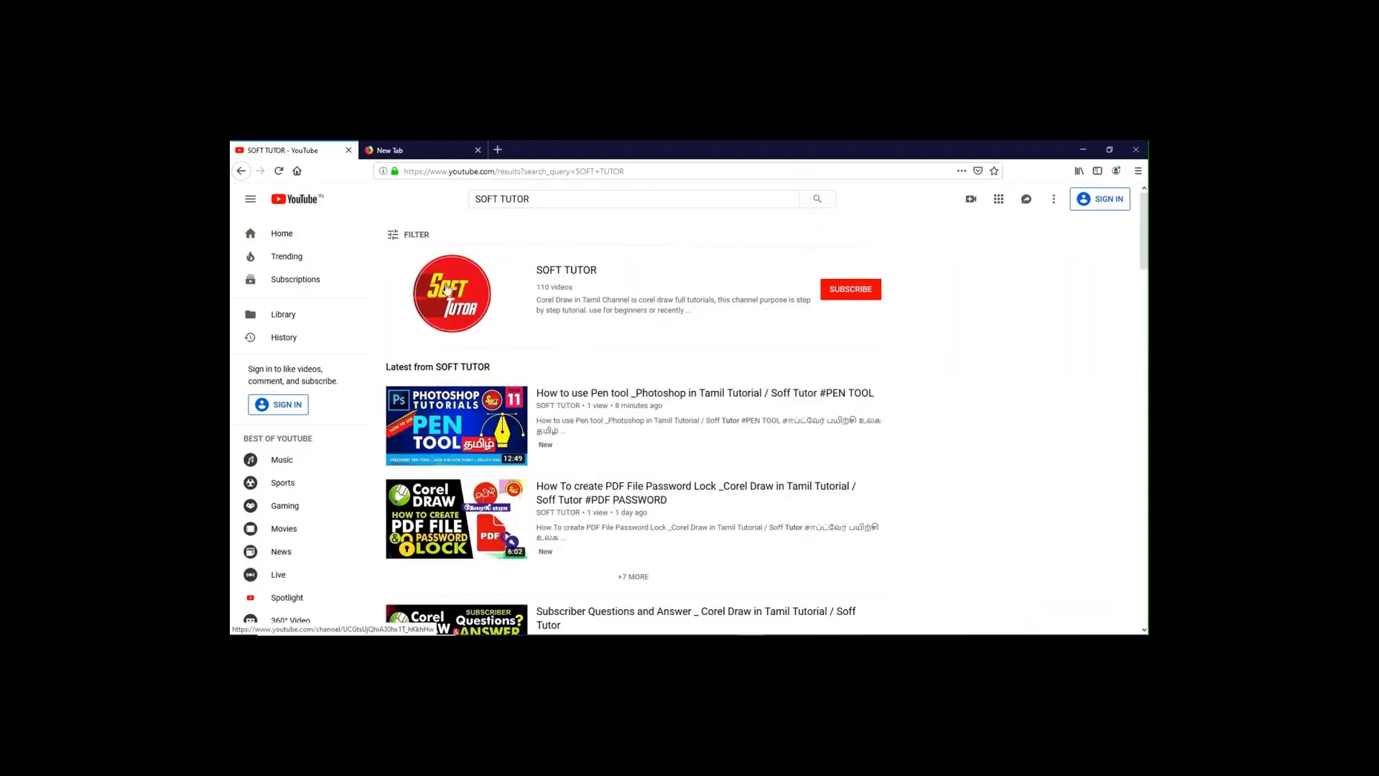
left_click(555, 269)
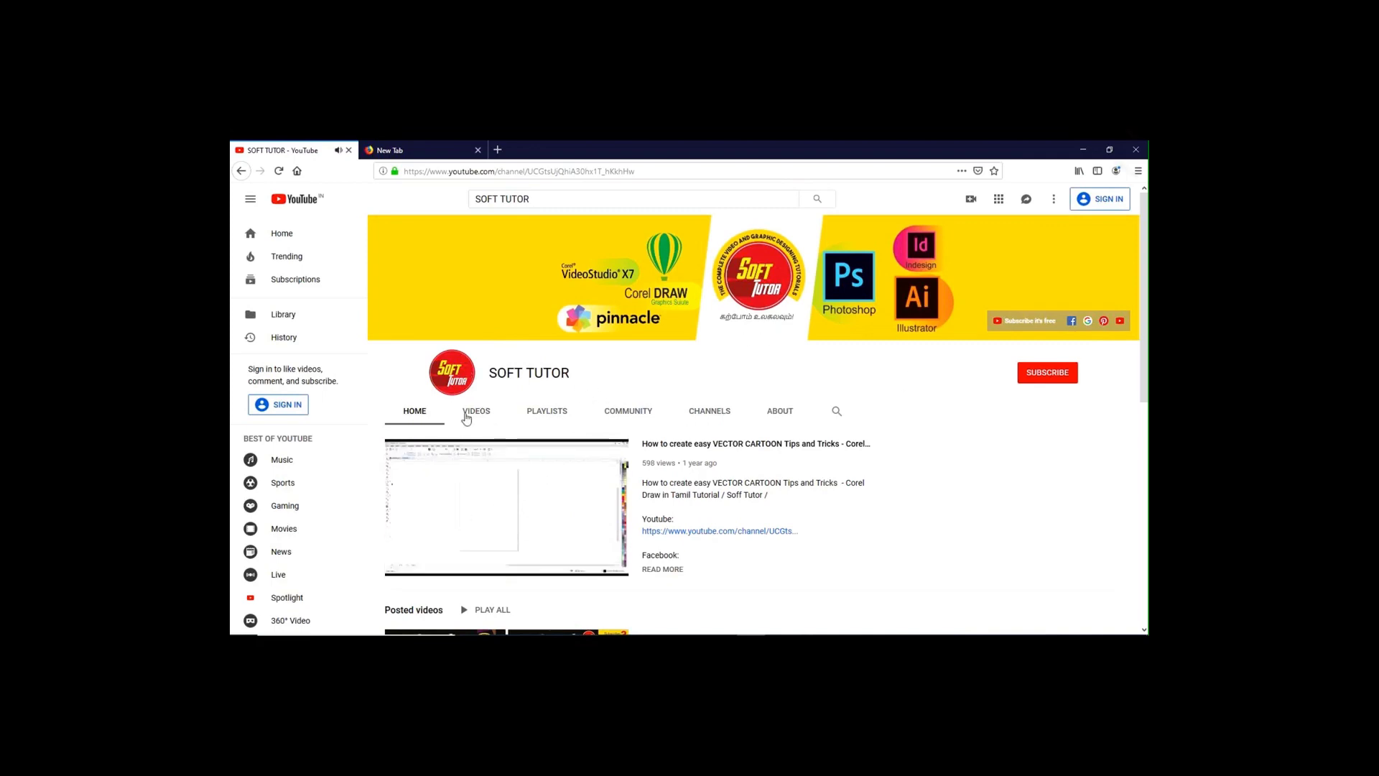
left_click(471, 412)
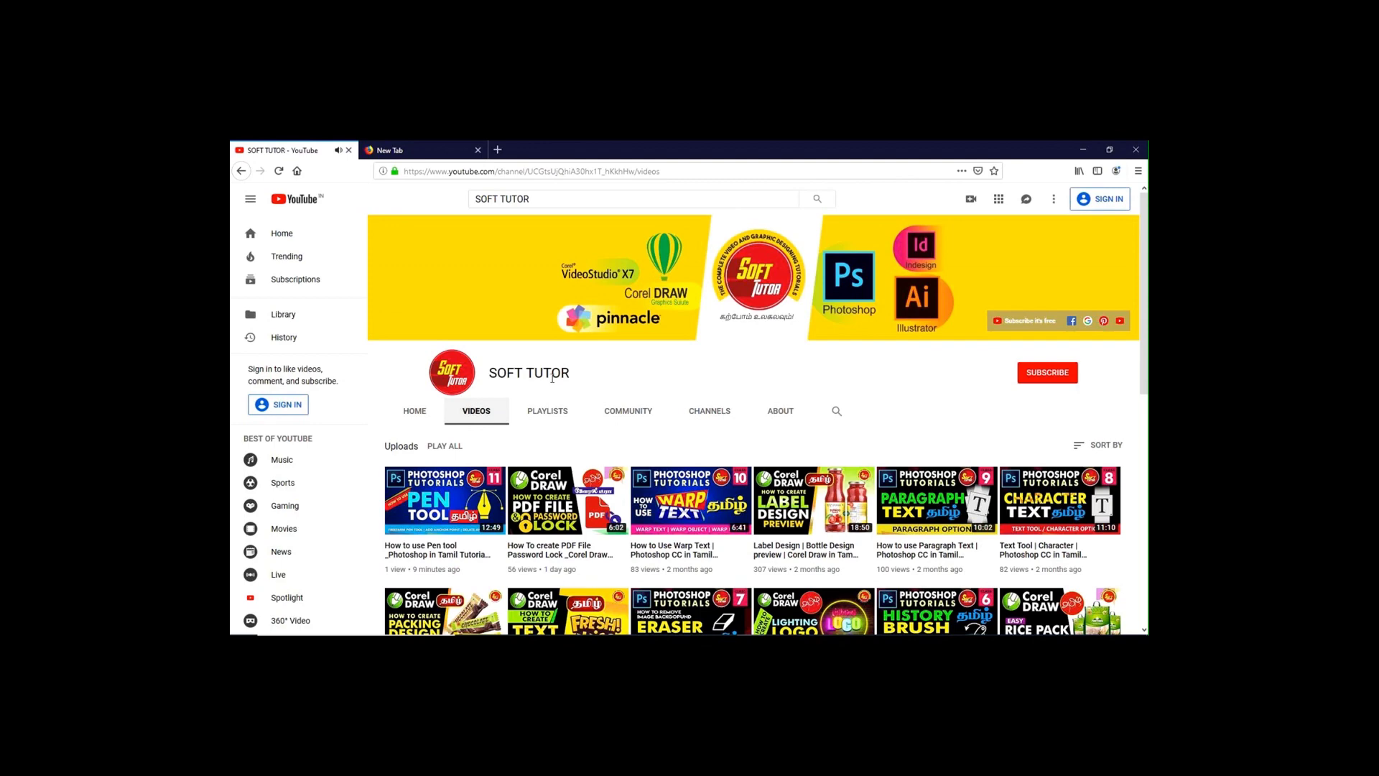
scroll(551, 377, "down", 1)
scroll(603, 402, "down", 2)
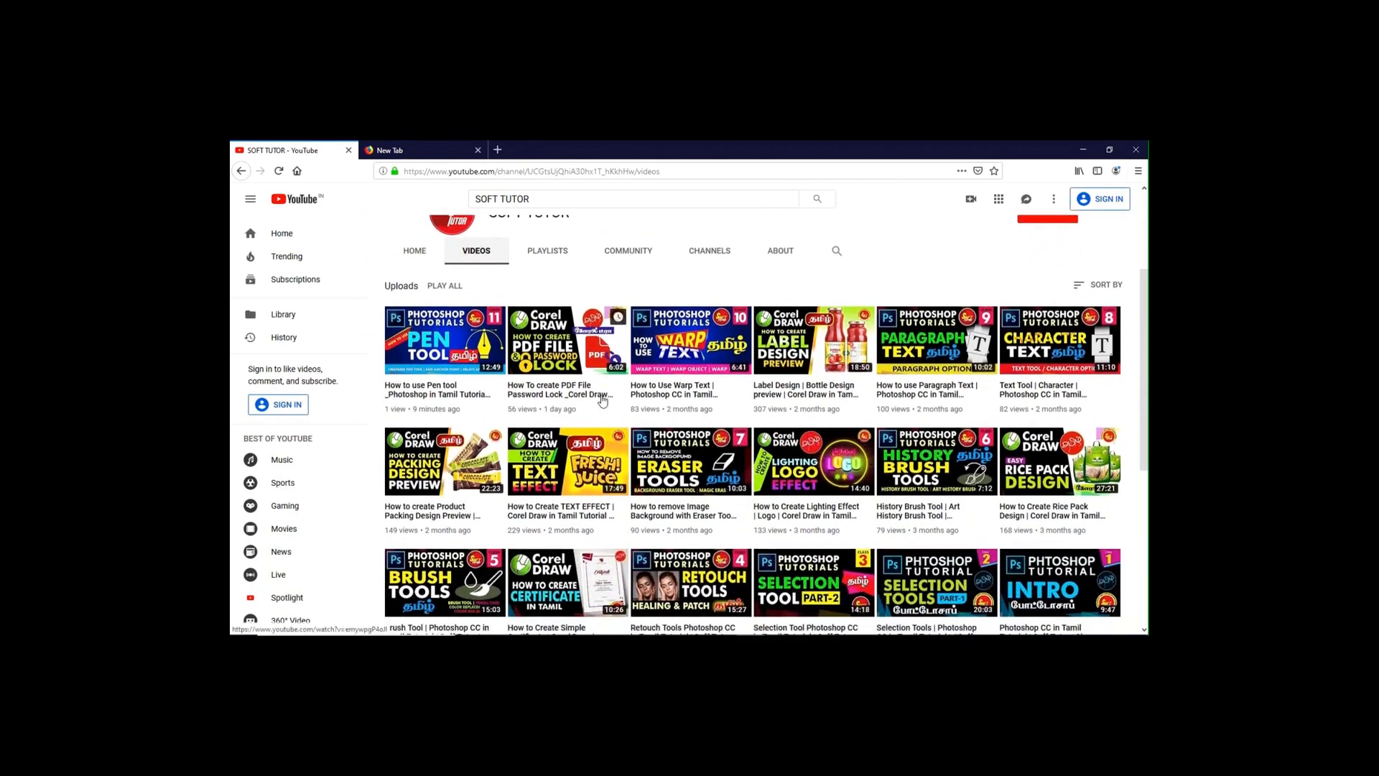
scroll(602, 402, "down", 1)
scroll(603, 402, "down", 3)
scroll(603, 401, "down", 1)
scroll(603, 402, "down", 2)
scroll(606, 403, "down", 2)
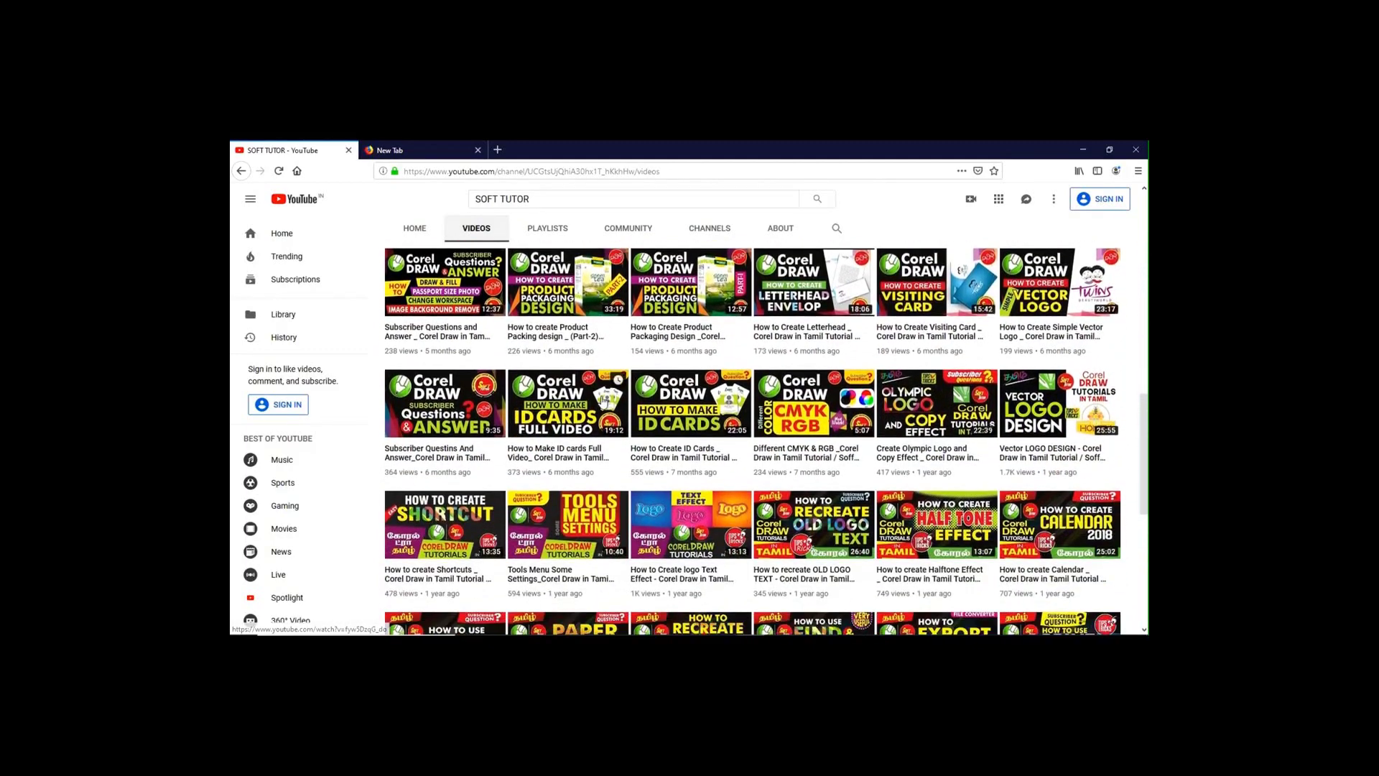
scroll(606, 402, "down", 1)
scroll(603, 402, "down", 2)
scroll(603, 403, "down", 1)
scroll(604, 402, "down", 1)
scroll(603, 401, "down", 1)
scroll(603, 401, "down", 1)
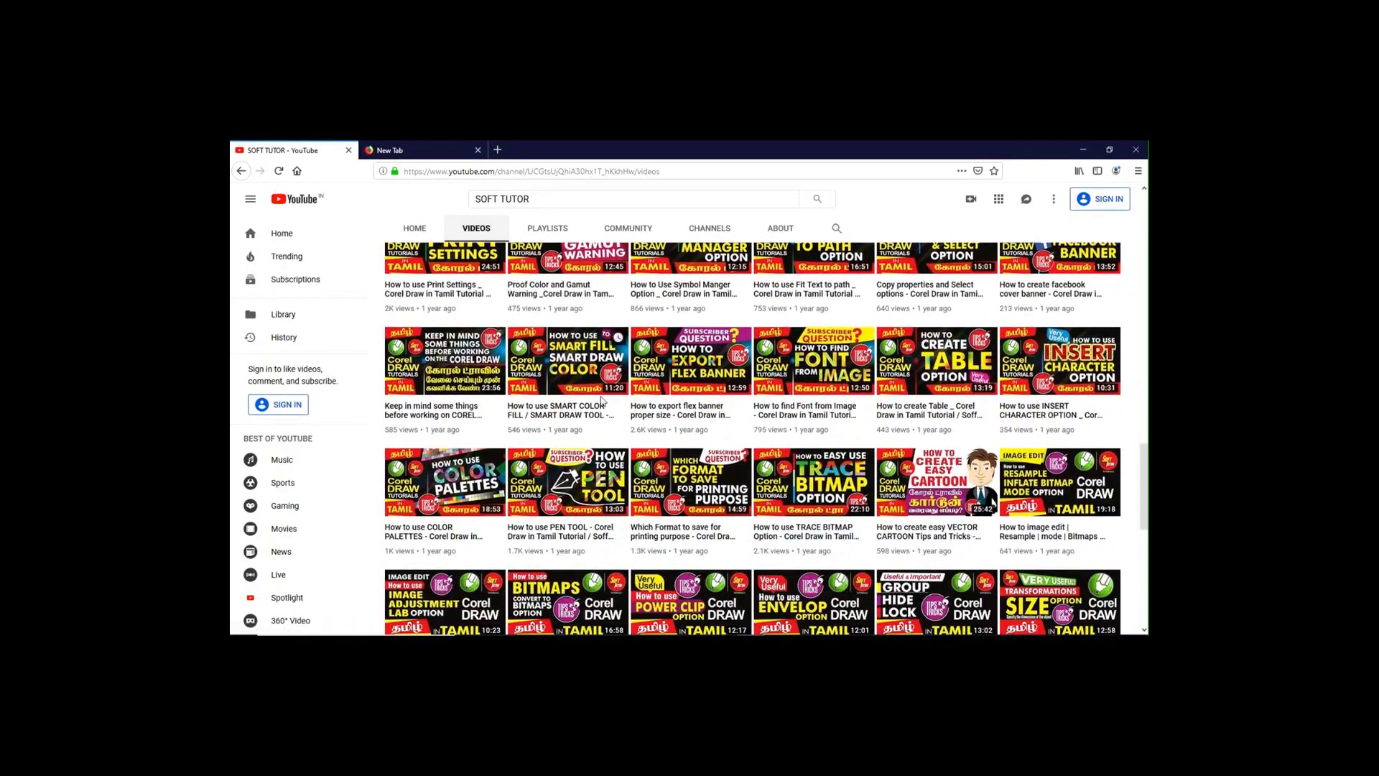
scroll(602, 401, "down", 2)
scroll(602, 401, "down", 1)
scroll(602, 402, "down", 1)
scroll(602, 401, "down", 1)
scroll(602, 400, "down", 1)
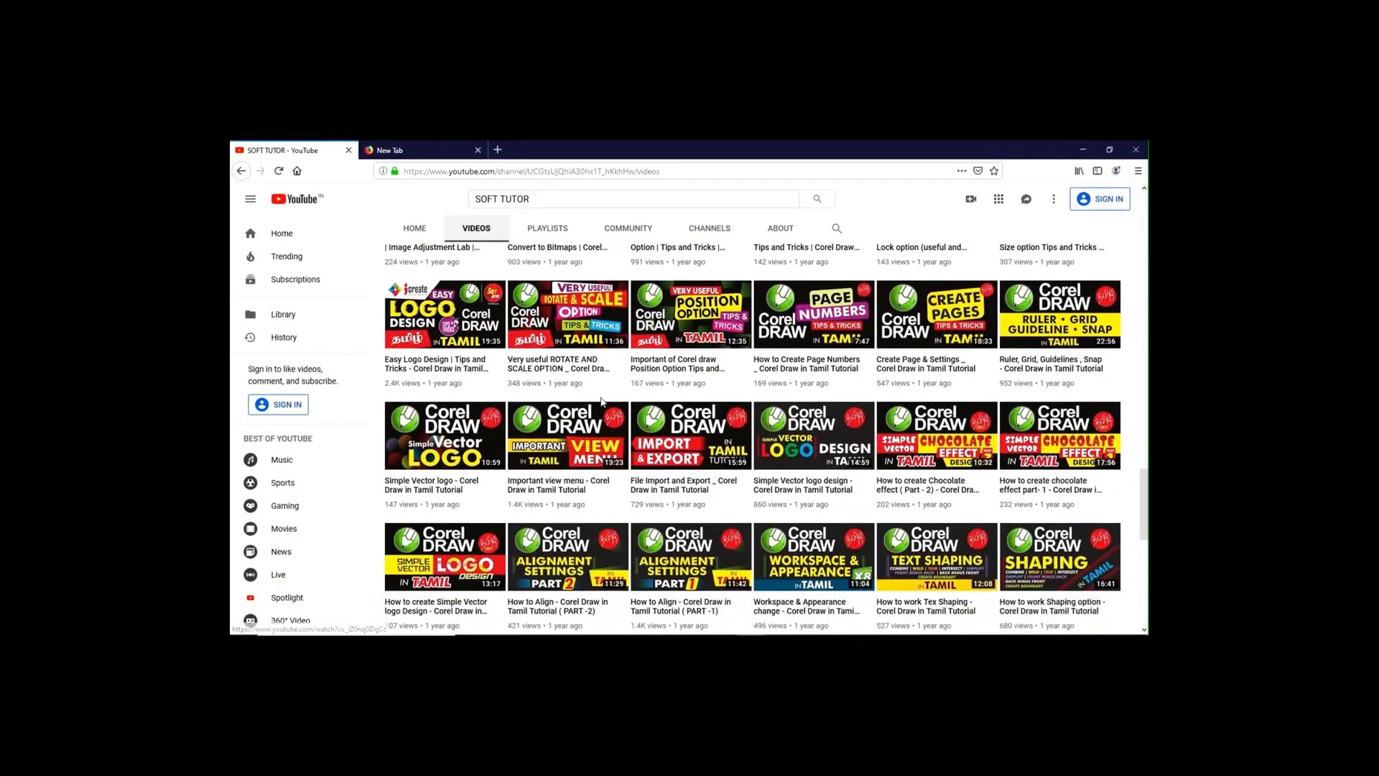
scroll(602, 401, "down", 1)
scroll(603, 401, "down", 1)
scroll(604, 401, "down", 1)
scroll(604, 401, "down", 1)
scroll(607, 400, "down", 1)
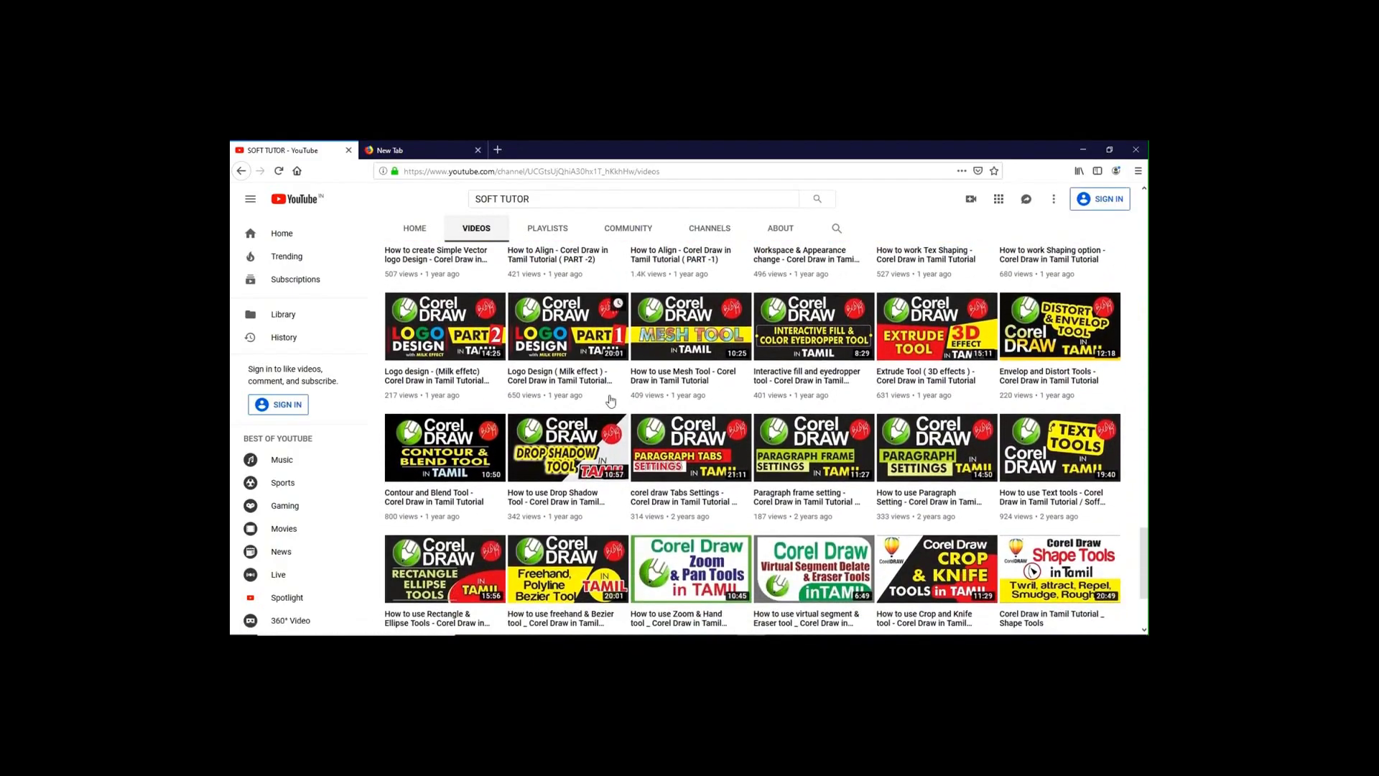
scroll(610, 400, "up", 1)
scroll(611, 400, "up", 3)
scroll(610, 400, "up", 3)
scroll(611, 400, "up", 3)
scroll(612, 399, "up", 5)
scroll(612, 399, "up", 3)
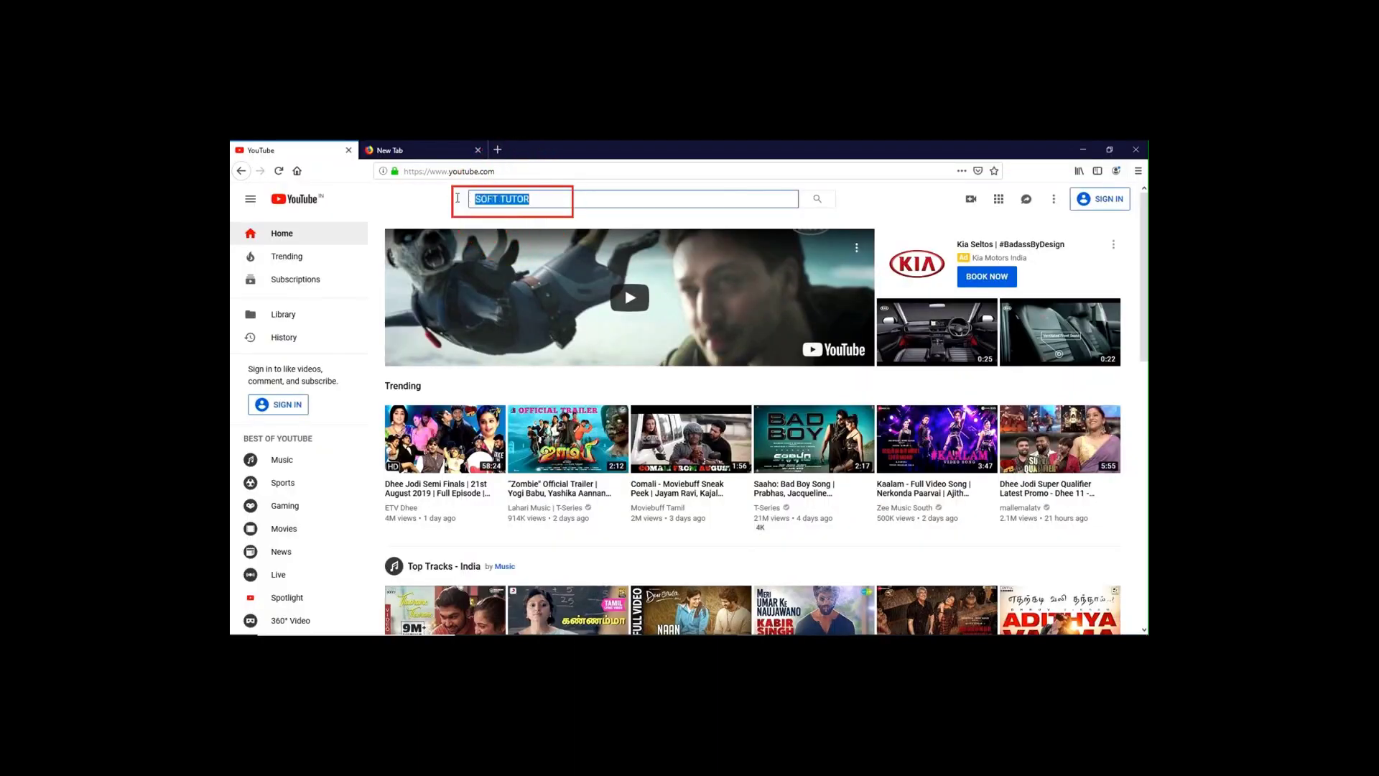
- Search for SOFT TUTOR and open the channel's Videos tab
left_click(822, 201)
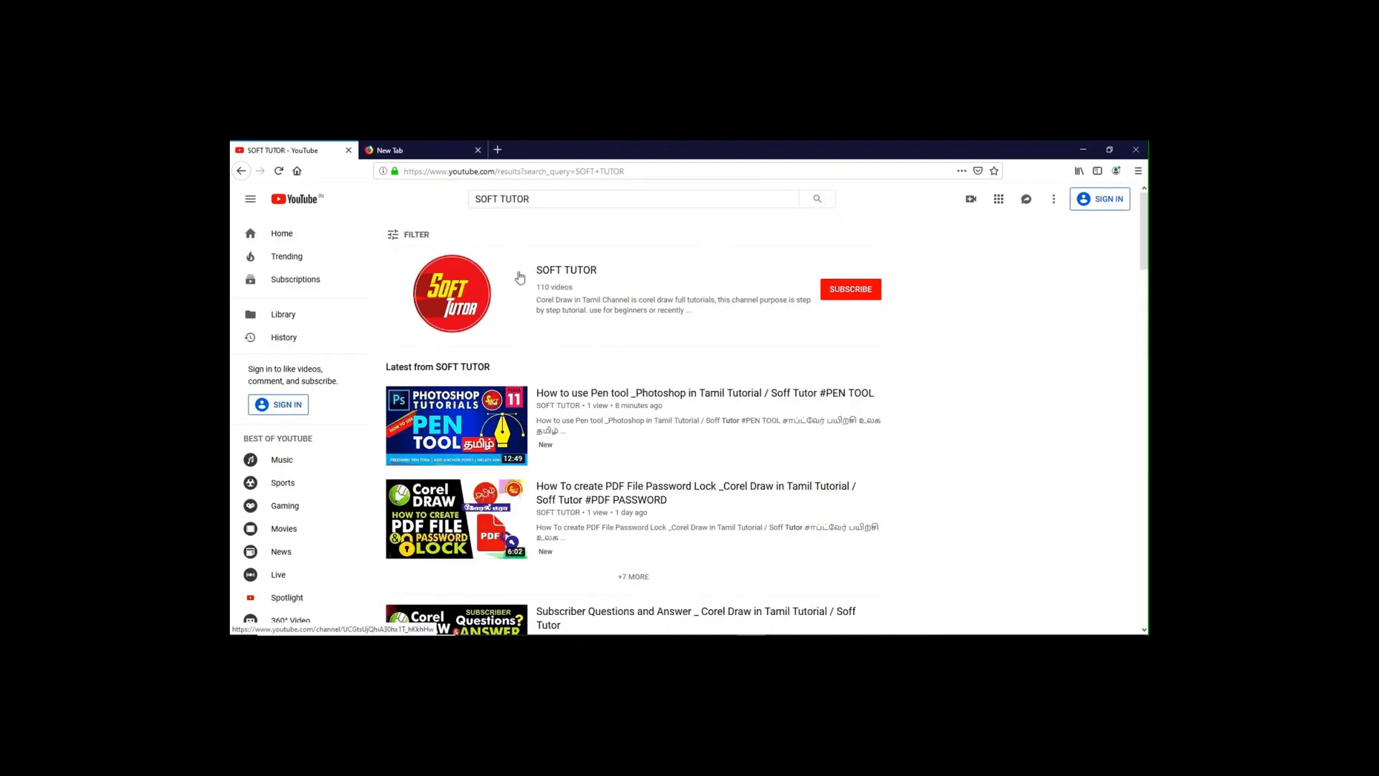
left_click(552, 270)
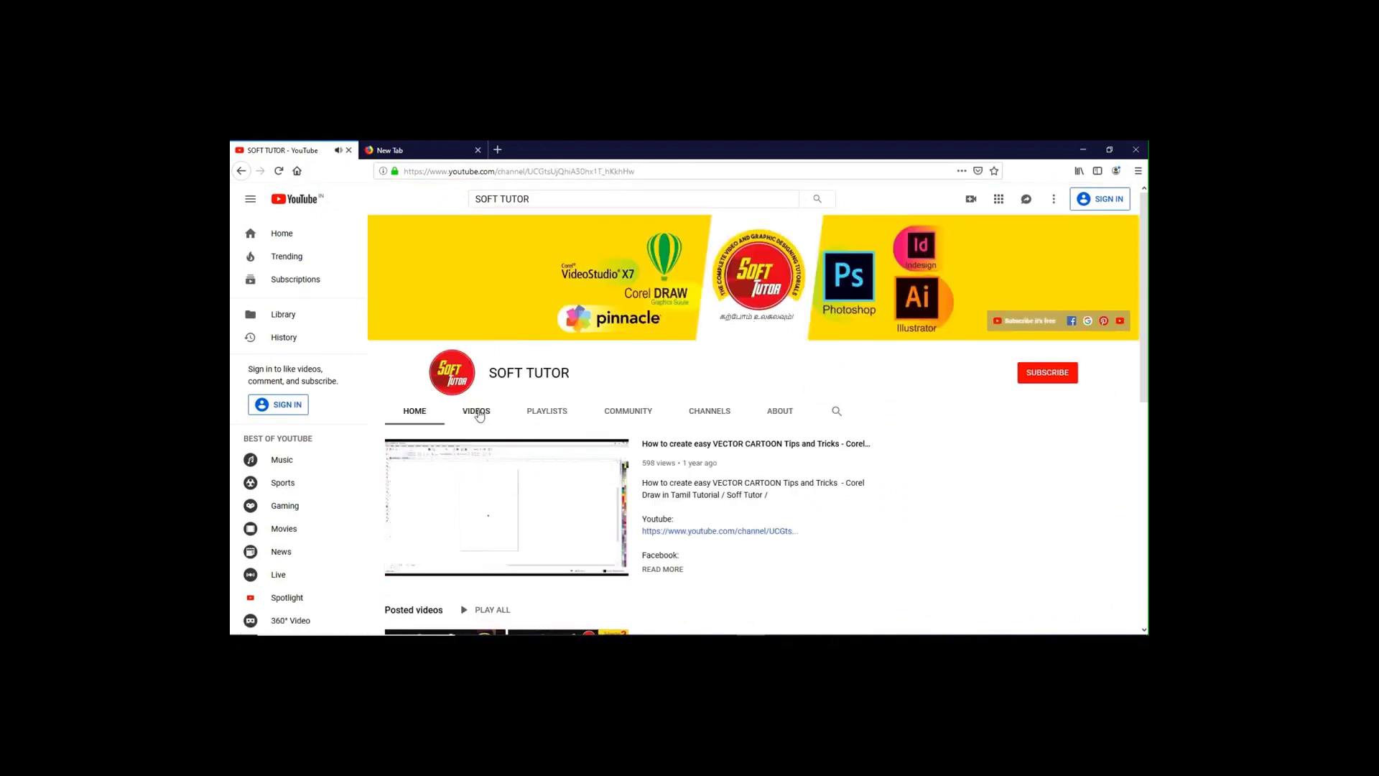
left_click(470, 412)
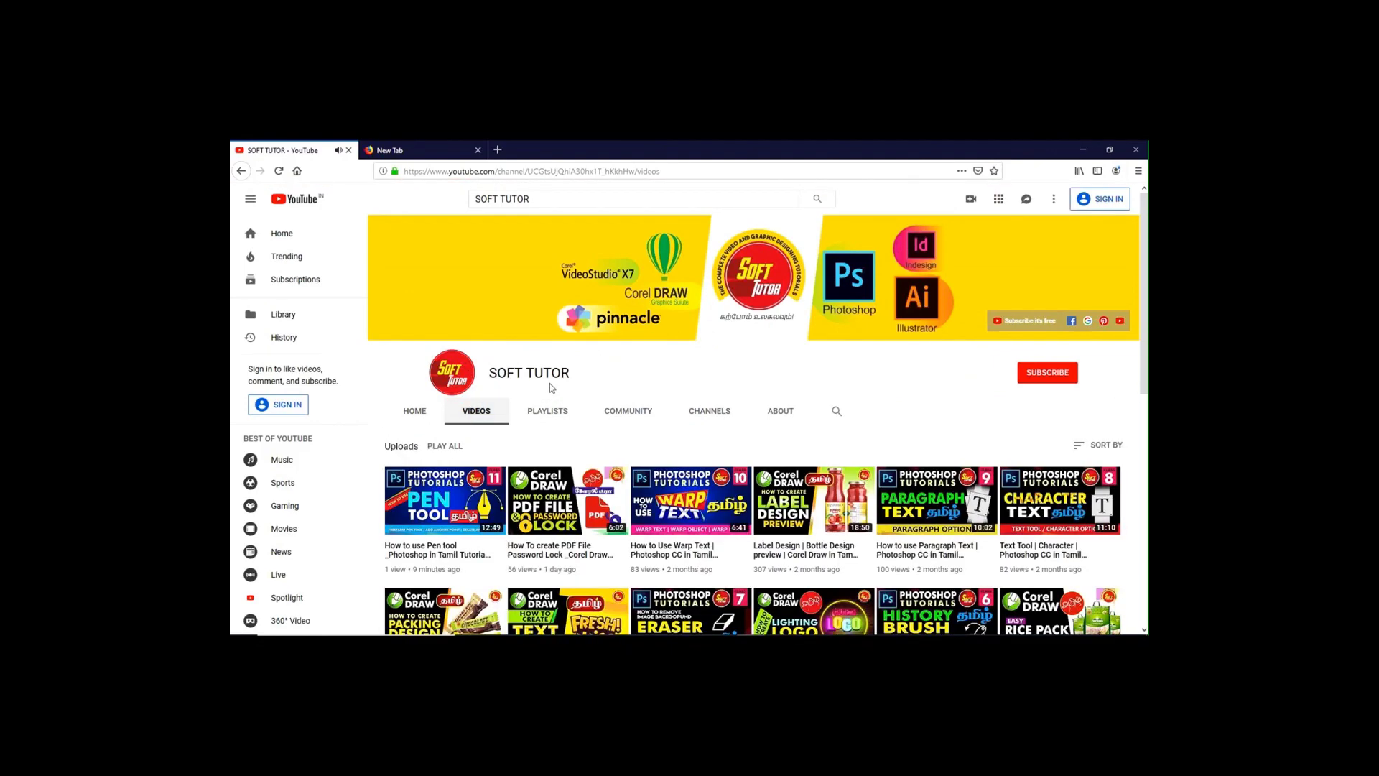
- Scroll through the grid of SOFT TUTOR's CorelDraw and Photoshop tutorial uploads
scroll(575, 397, "down", 1)
scroll(602, 400, "down", 3)
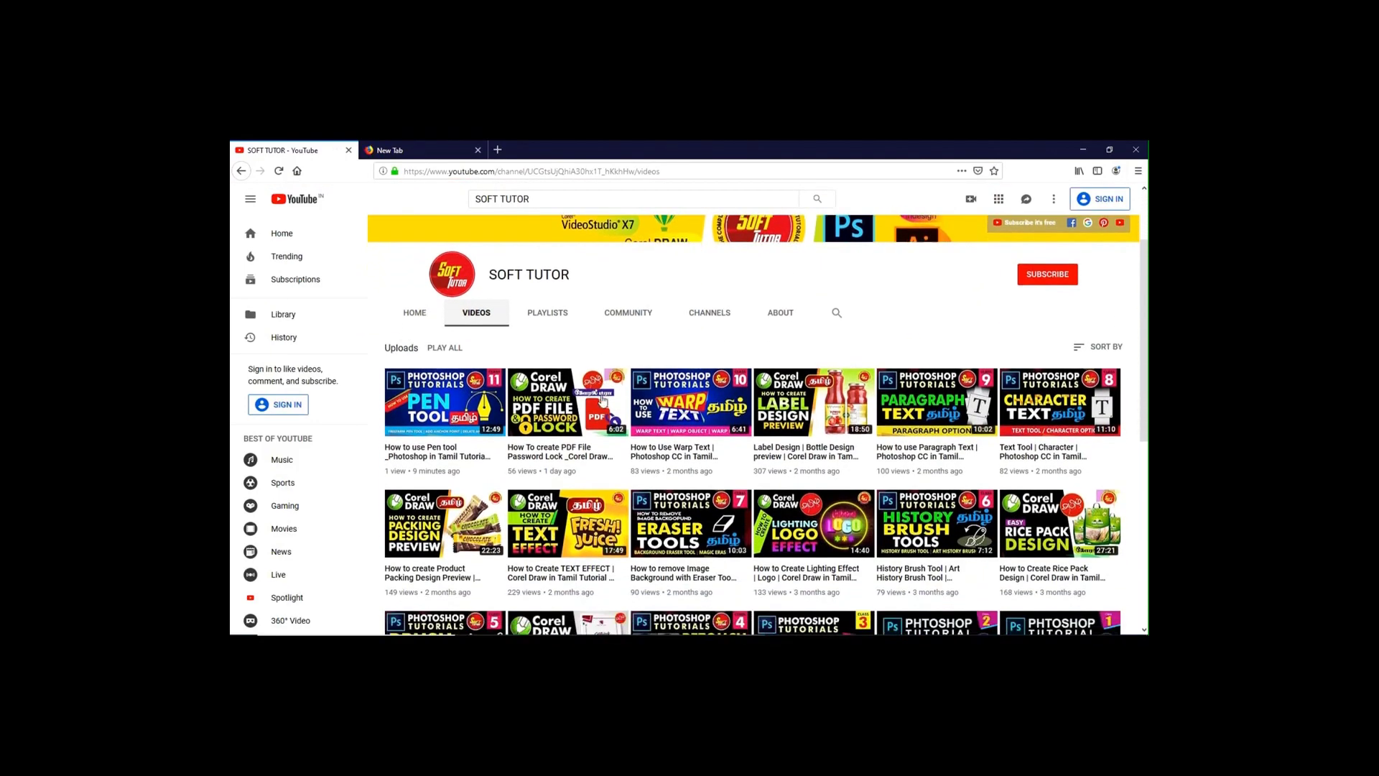
scroll(602, 400, "down", 2)
scroll(602, 401, "down", 2)
scroll(602, 400, "down", 1)
scroll(602, 401, "down", 1)
scroll(602, 400, "down", 1)
scroll(602, 400, "down", 1)
scroll(602, 401, "down", 1)
scroll(602, 401, "down", 1)
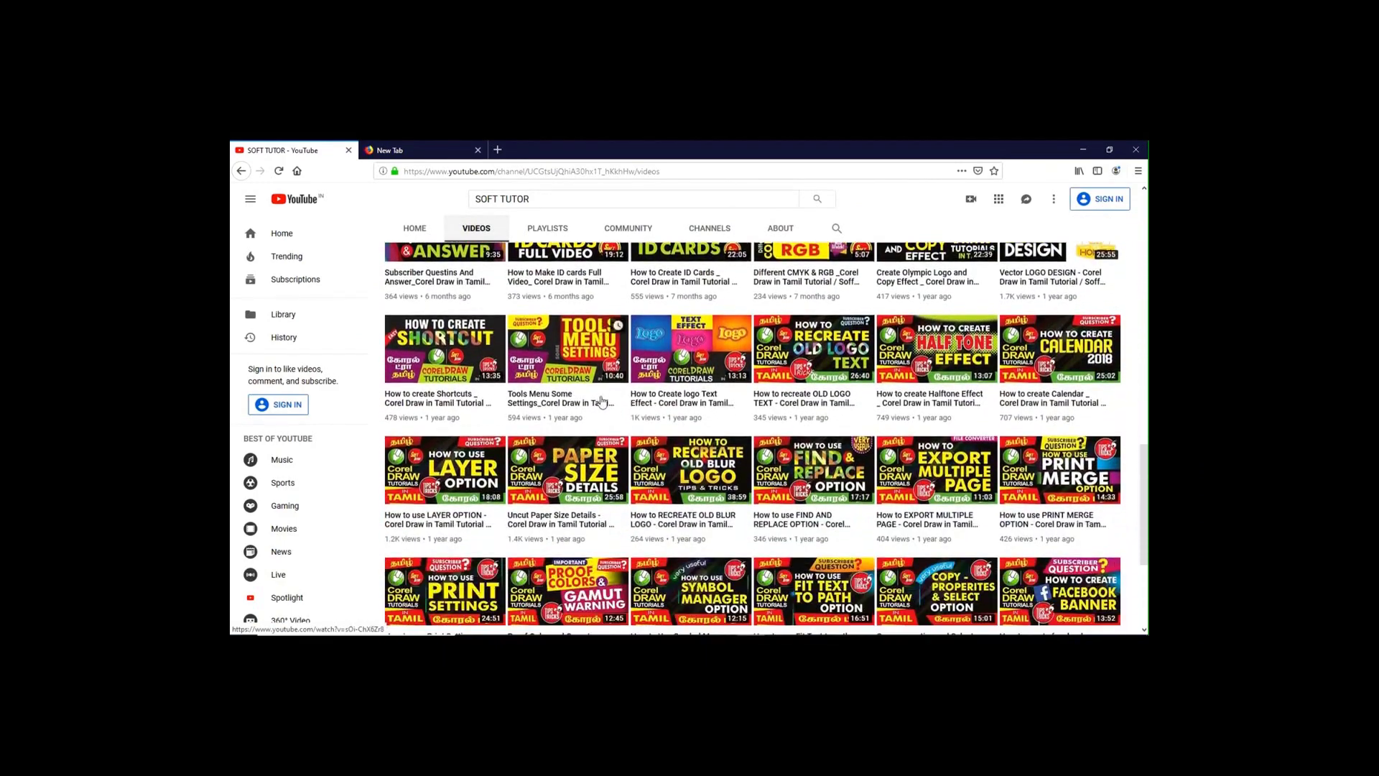
scroll(602, 401, "down", 2)
scroll(602, 401, "down", 1)
scroll(602, 401, "down", 1)
scroll(602, 400, "down", 1)
scroll(602, 400, "down", 1)
scroll(602, 401, "down", 1)
scroll(602, 401, "down", 1)
scroll(603, 400, "down", 1)
scroll(602, 400, "down", 1)
scroll(602, 401, "down", 1)
scroll(602, 401, "down", 1)
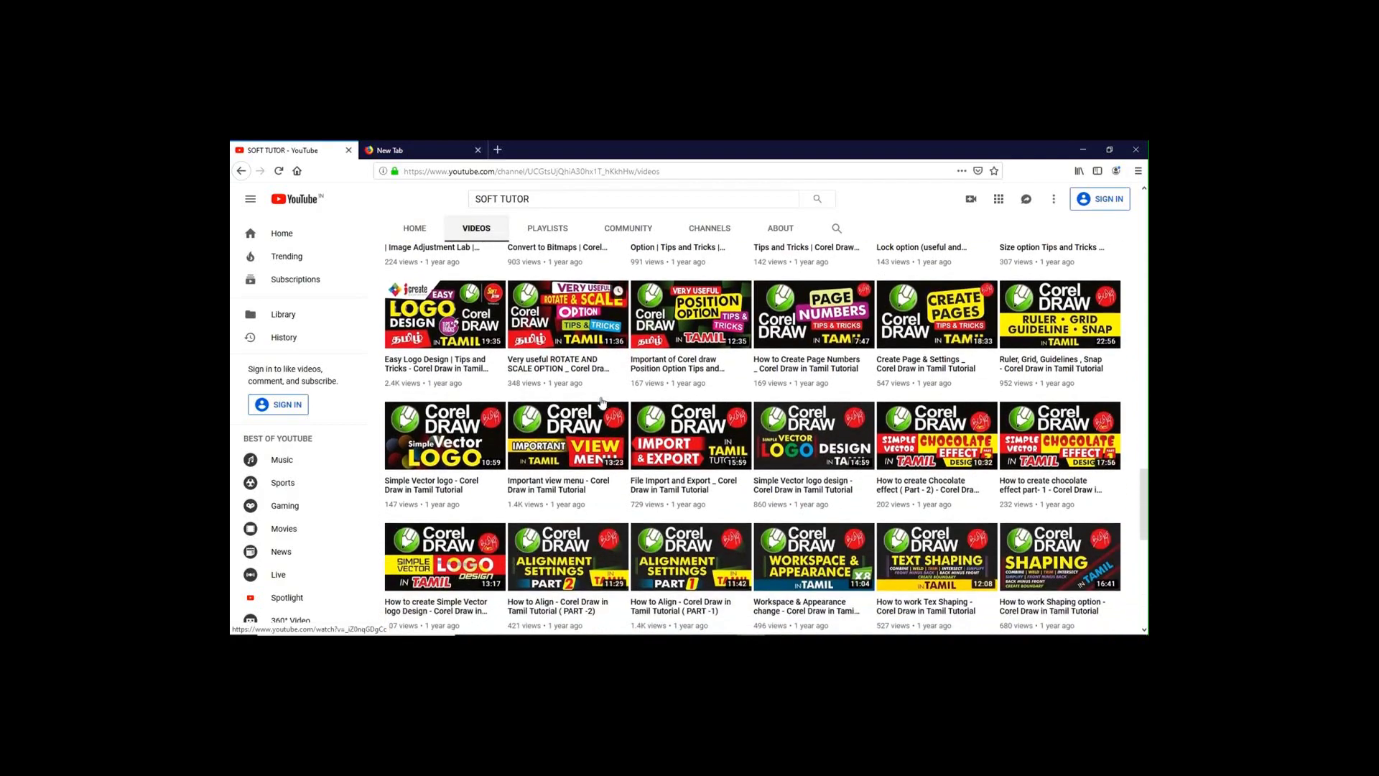
scroll(602, 401, "down", 1)
scroll(602, 402, "down", 1)
scroll(602, 404, "down", 1)
scroll(602, 403, "down", 1)
scroll(603, 402, "down", 1)
scroll(603, 402, "down", 2)
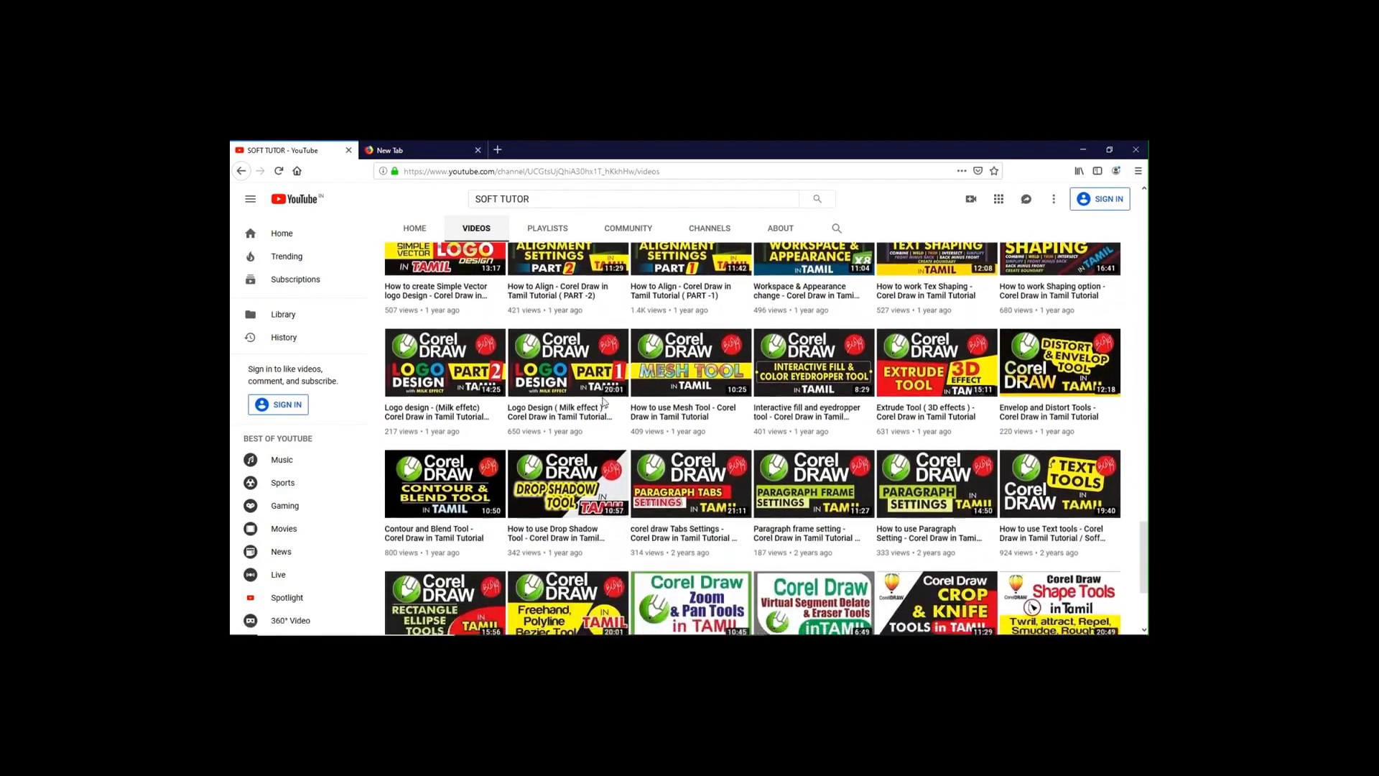
scroll(610, 400, "down", 3)
scroll(610, 401, "down", 3)
scroll(611, 400, "down", 3)
scroll(611, 401, "down", 3)
scroll(612, 400, "up", 5)
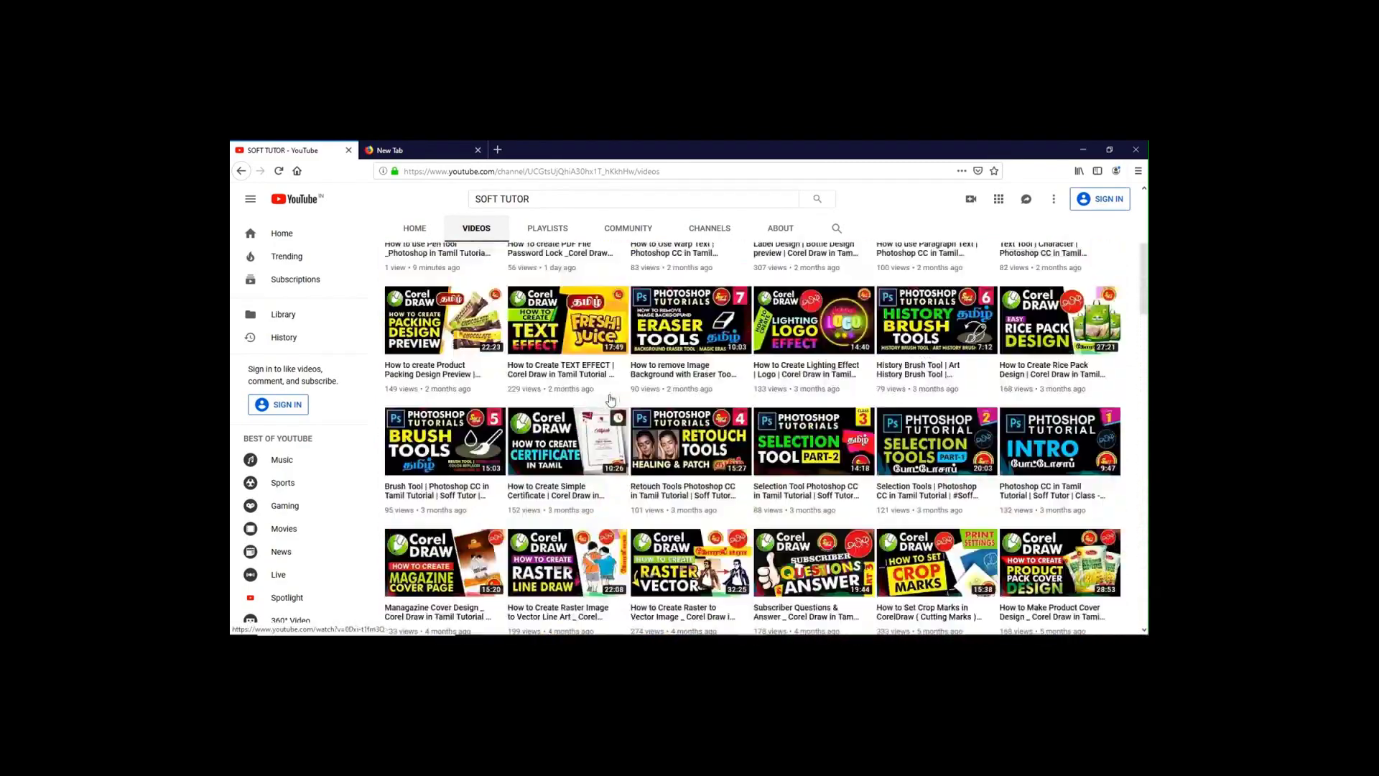
scroll(611, 400, "up", 5)
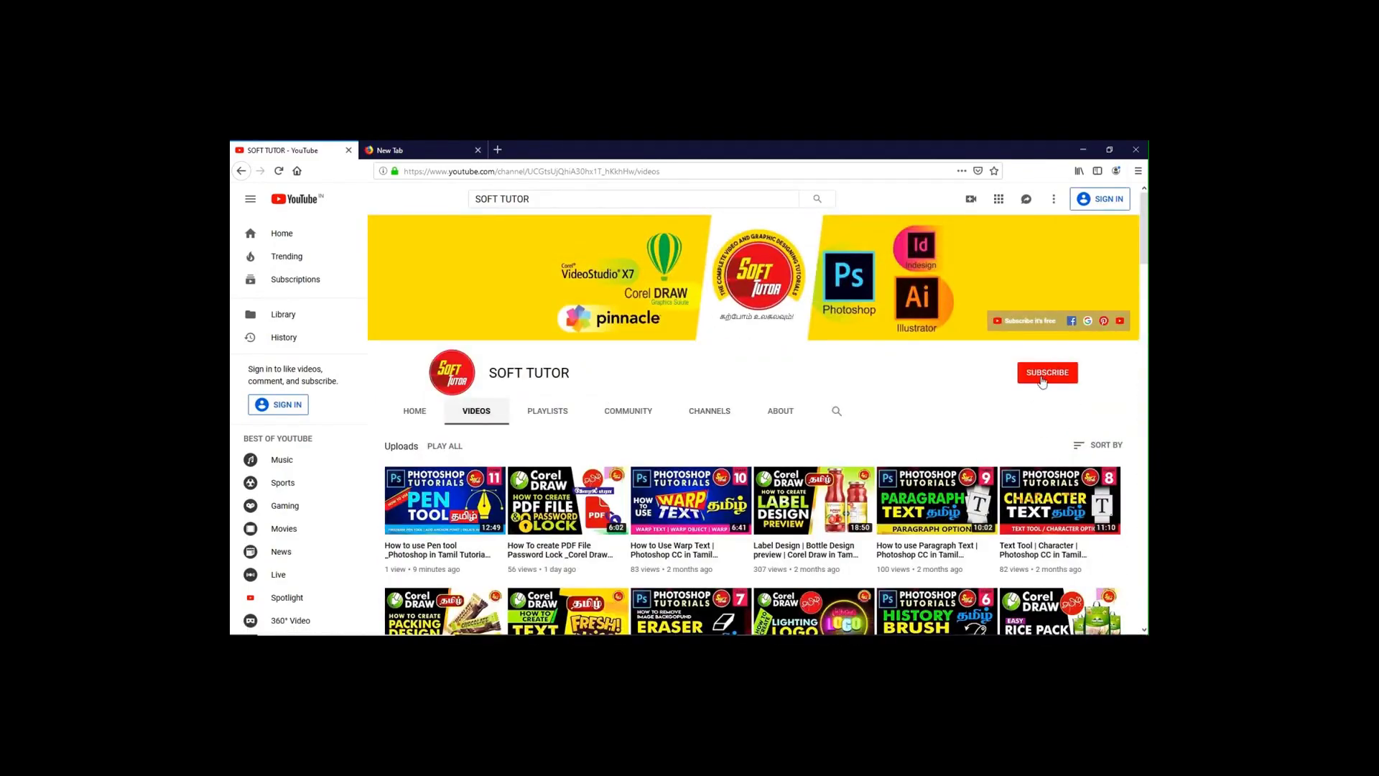